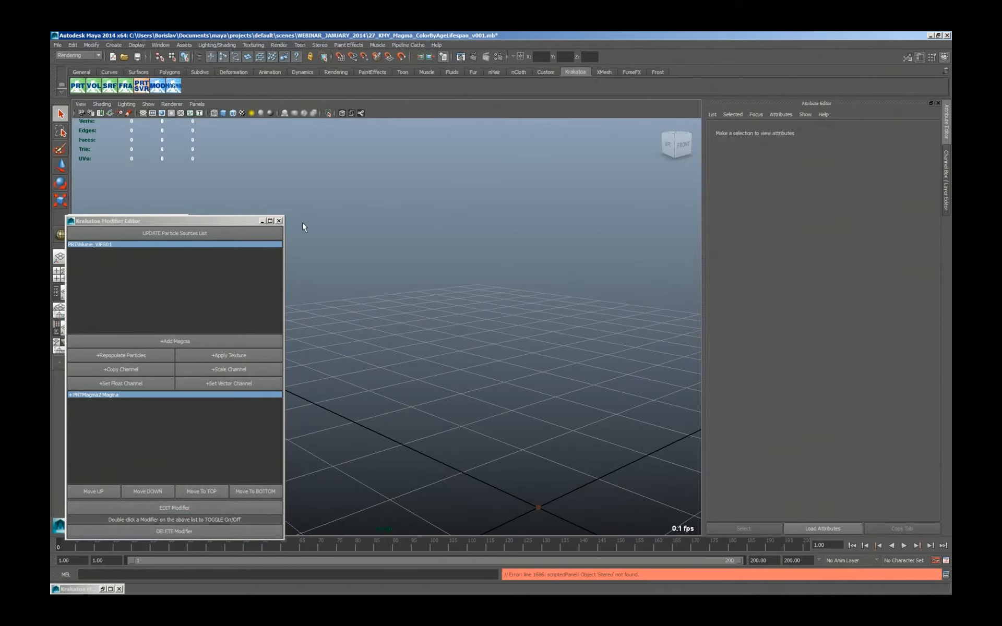
# Step: Close the Krakatoa Modifier Editor and play the particle simulation, stopping at frame 101
pyautogui.click(279, 222)
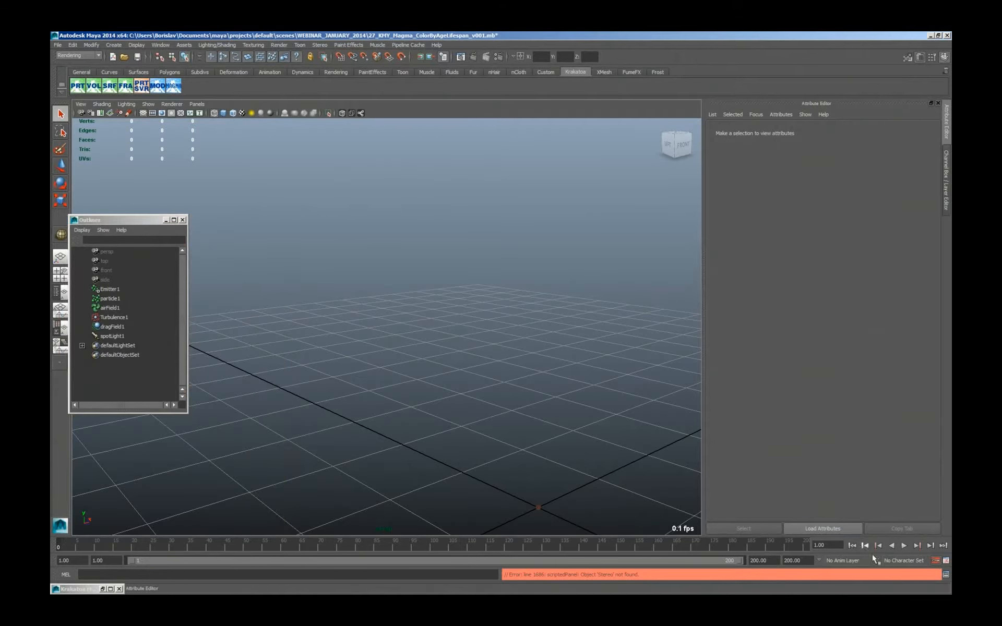
pyautogui.click(904, 545)
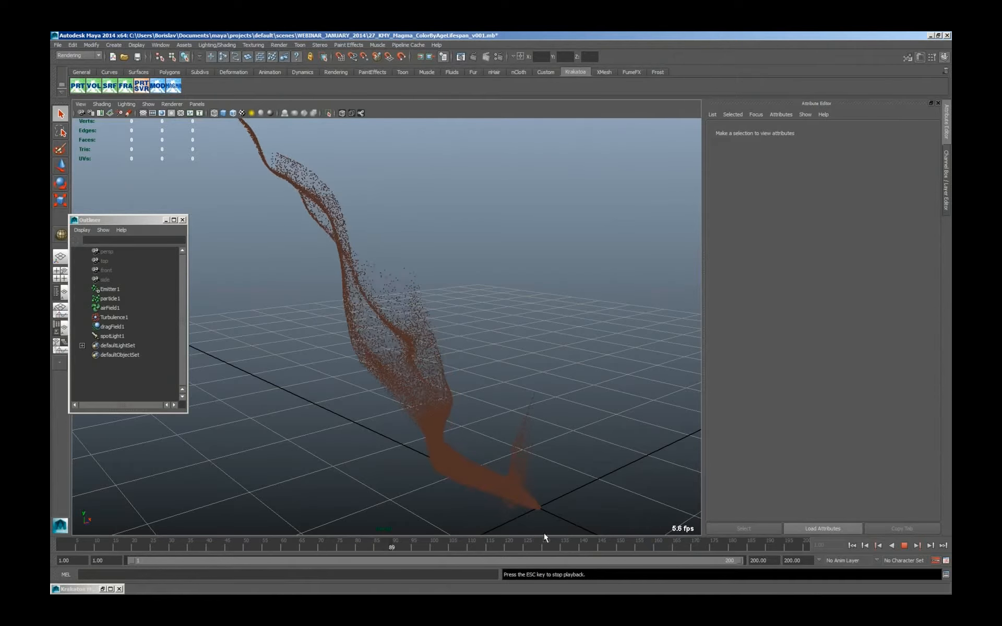
pyautogui.click(904, 546)
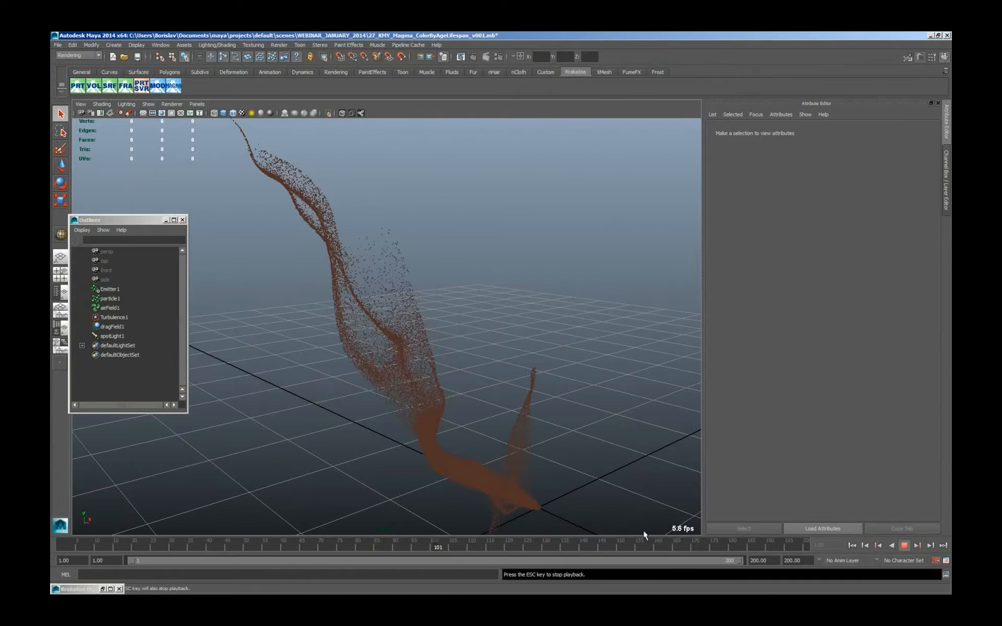
# Step: Add a Magma modifier to the particle system and display its attributes along with the Krakatoa Modifier Editor
pyautogui.click(431, 414)
pyautogui.click(173, 87)
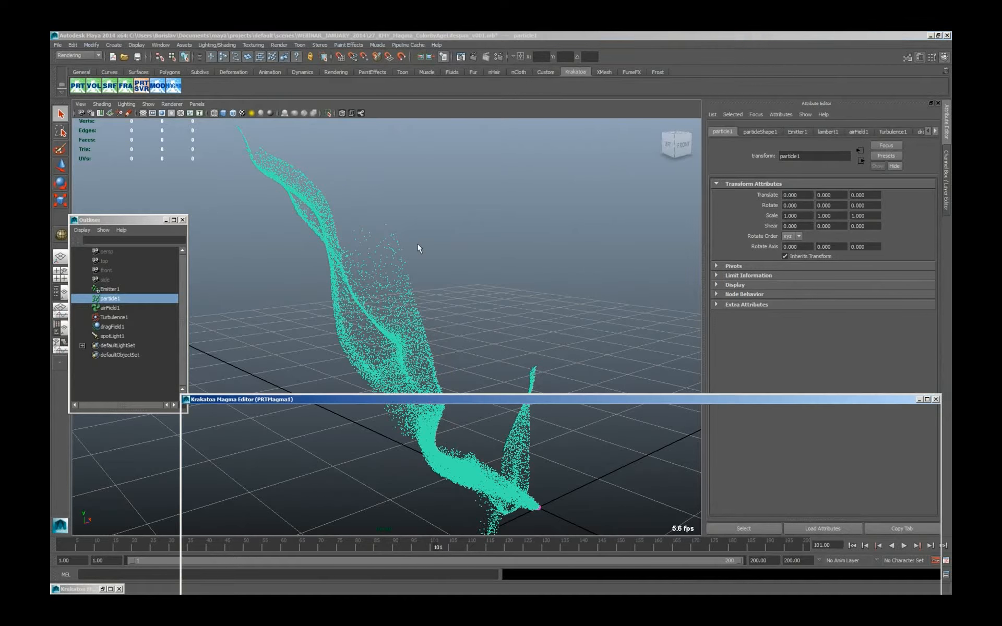
pyautogui.click(157, 86)
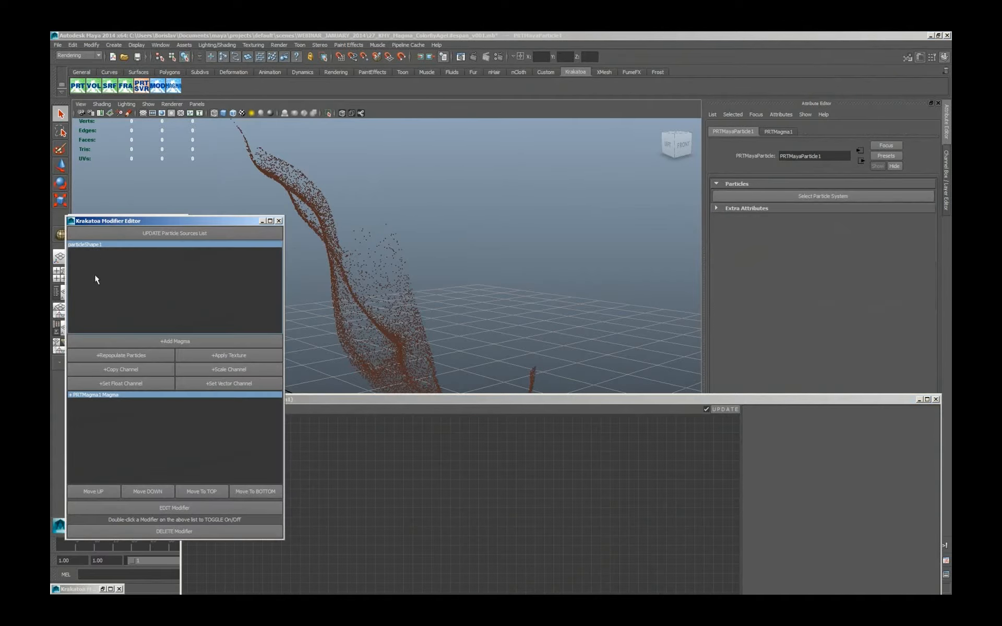
pyautogui.click(105, 396)
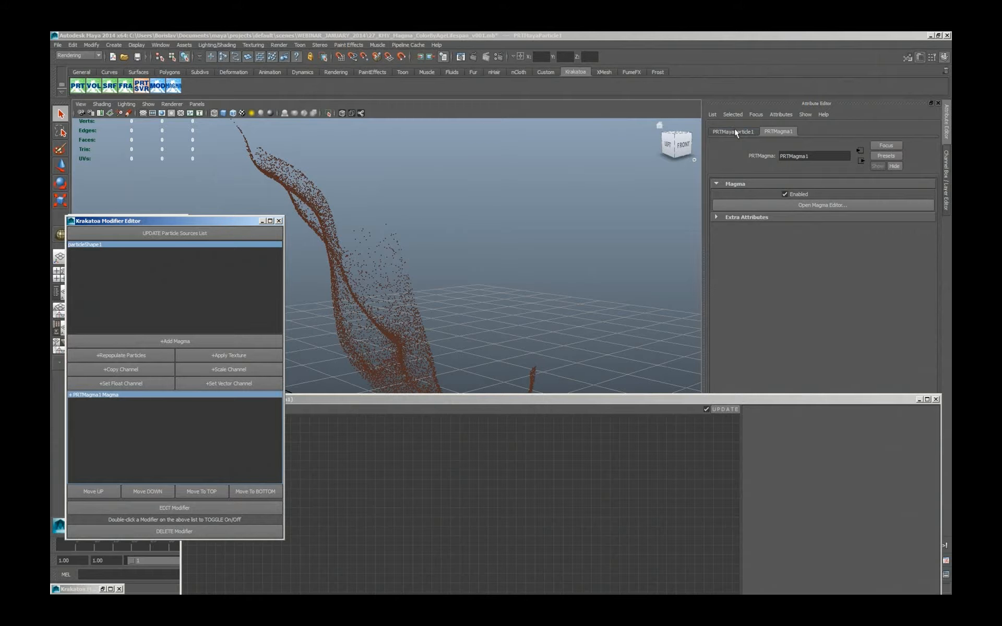
pyautogui.click(780, 131)
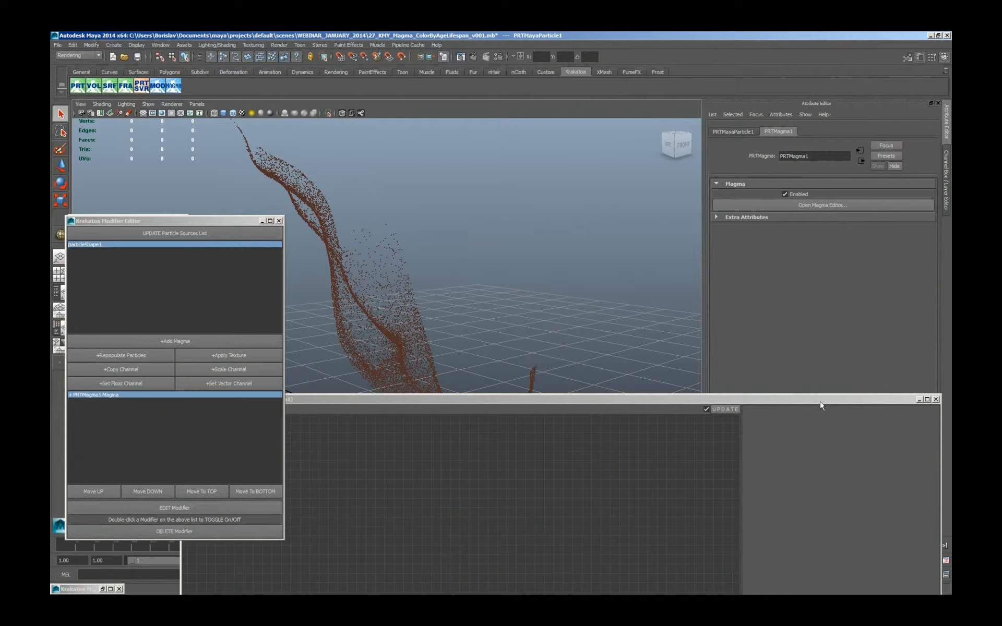
# Step: Render the current frame with Krakatoa and arrange the Magma Editor and Render View windows for working on the graph
pyautogui.moveTo(821, 403); pyautogui.dragTo(818, 338)
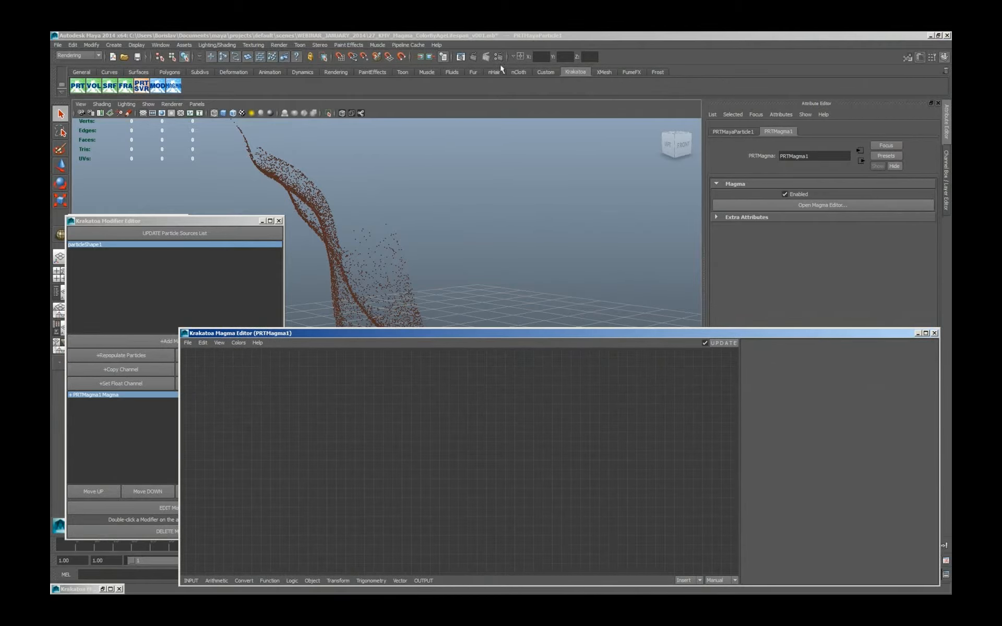
pyautogui.click(472, 57)
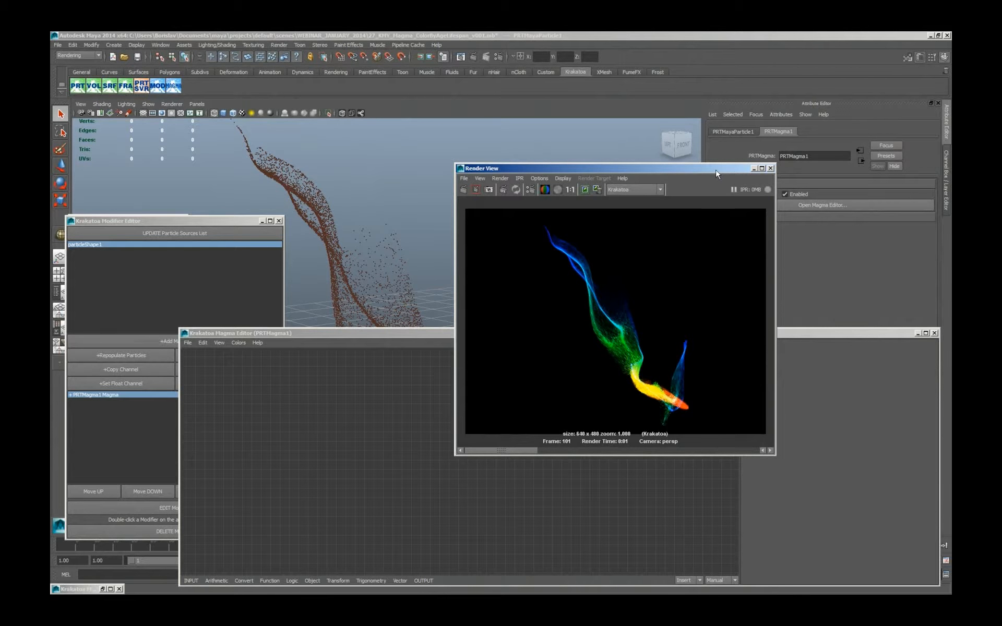
pyautogui.moveTo(719, 168); pyautogui.dragTo(674, 168)
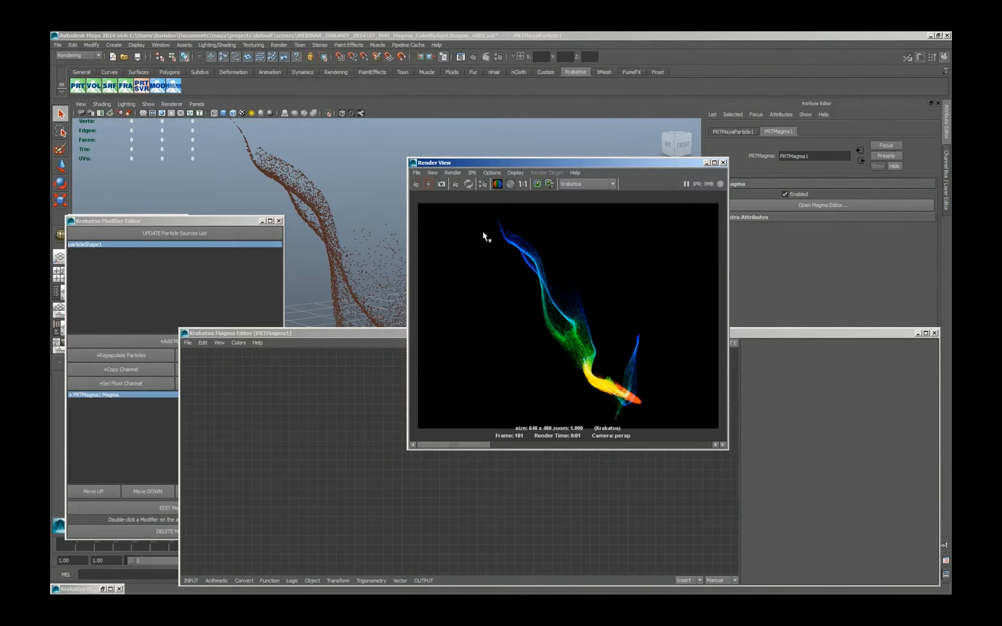
# Step: Add a Color output fed by a Blend node, with red (1,0,0) as Value At 0 and yellow (1,1,0) as Value At 1
pyautogui.click(554, 516)
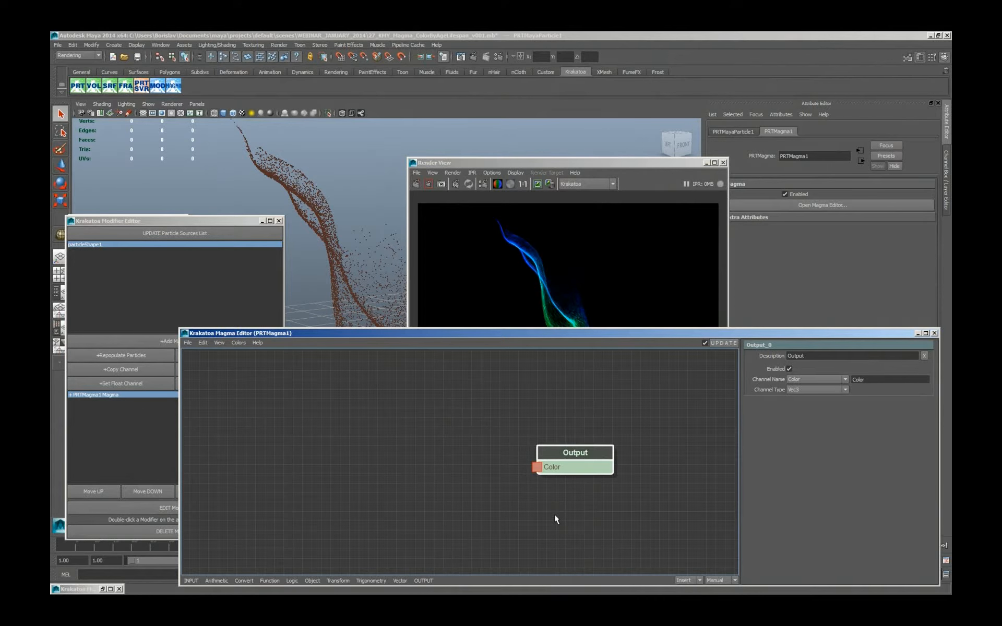
pyautogui.press('f')
pyautogui.press('b')
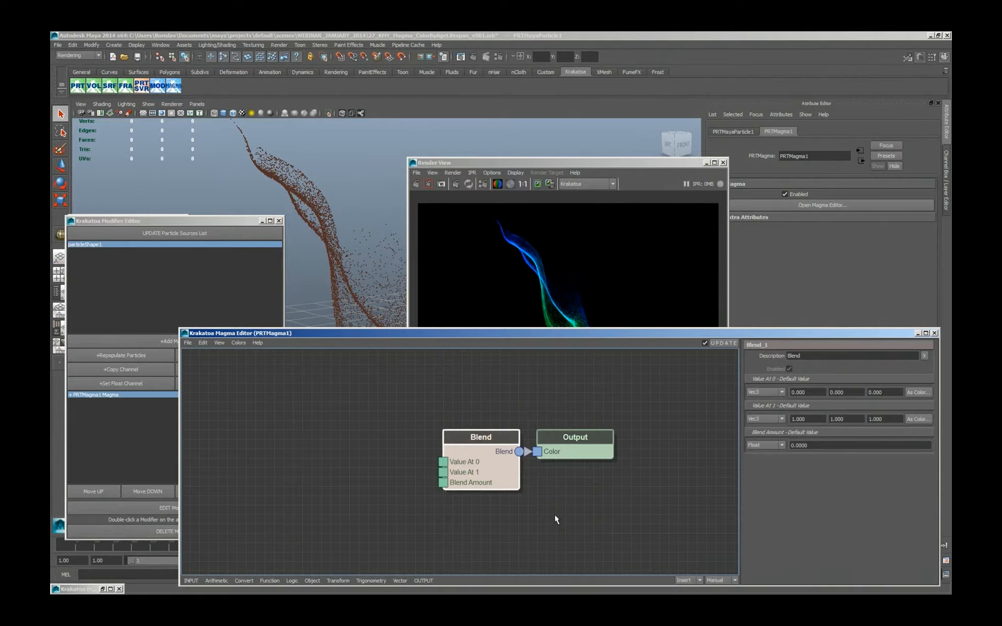
pyautogui.press('i')
pyautogui.press('v')
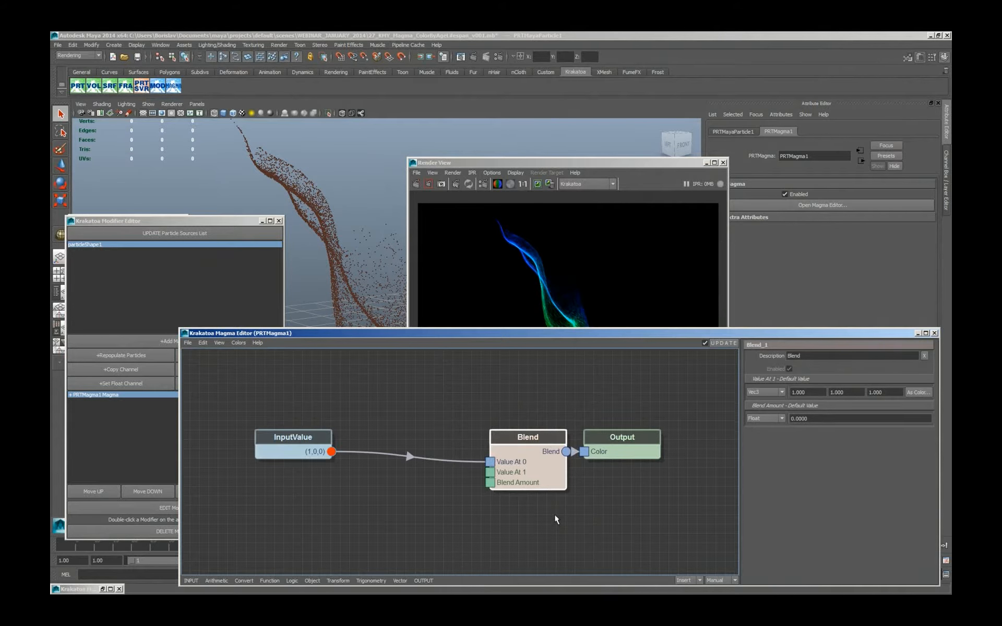
pyautogui.press('y')
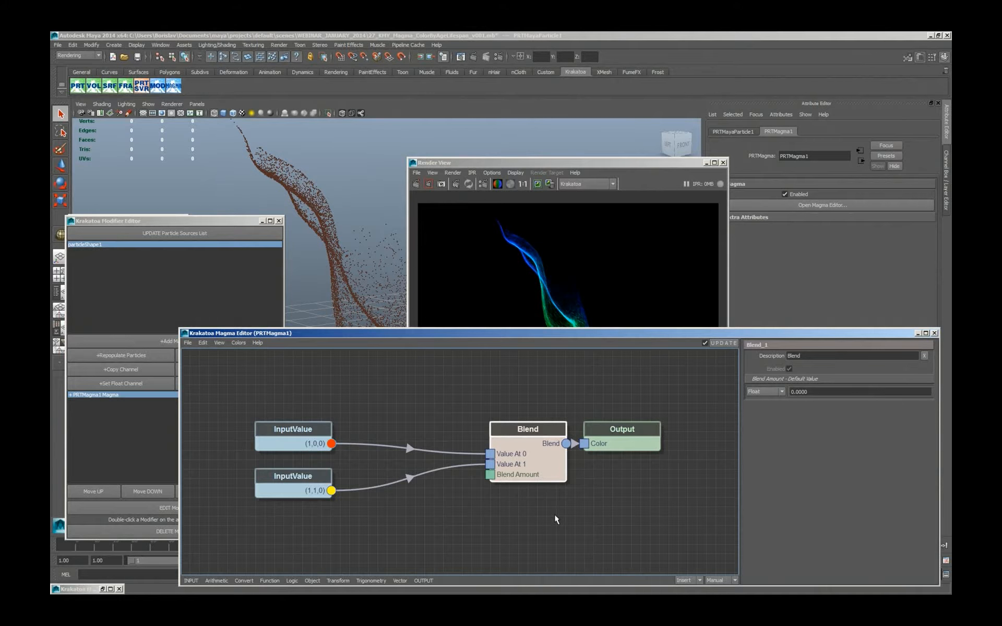
# Step: Drive the Blend Amount with the Age channel divided by the LifeSpan channel, and render the frame again
pyautogui.press('i')
pyautogui.press('a')
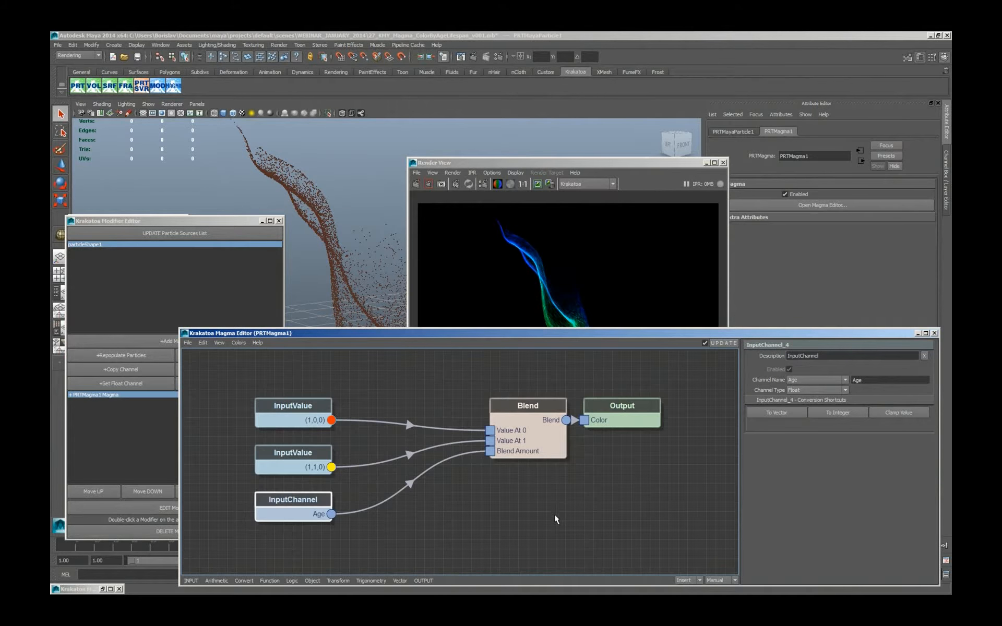
pyautogui.press('/')
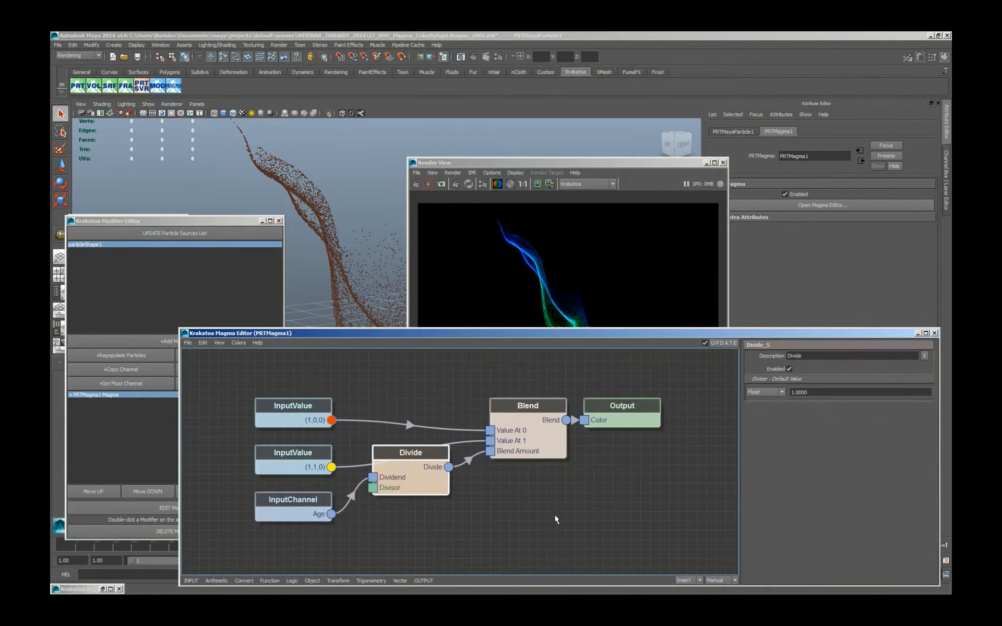
pyautogui.press('i')
pyautogui.press('l')
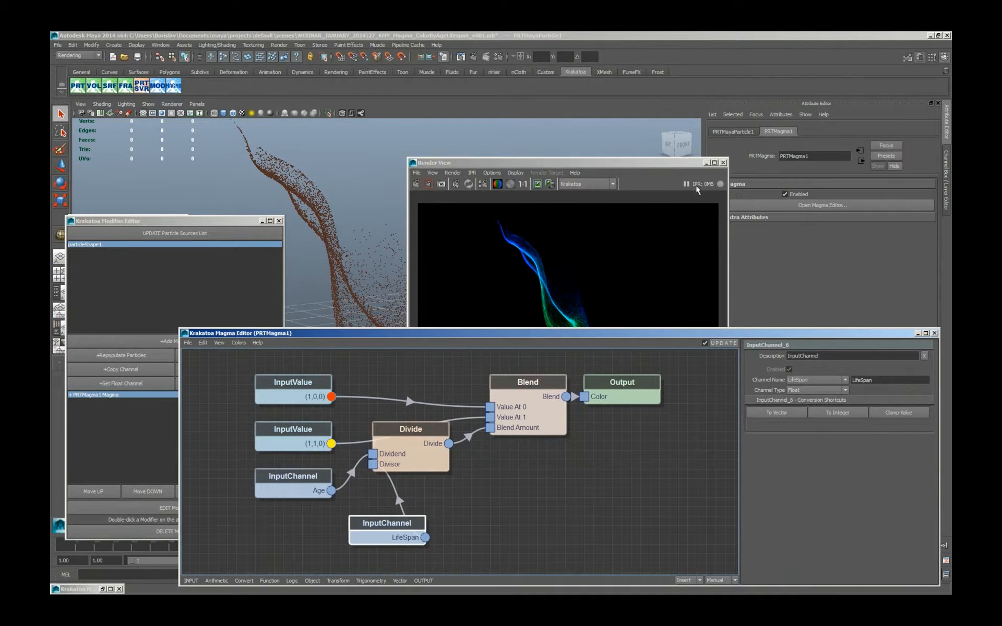
pyautogui.click(426, 185)
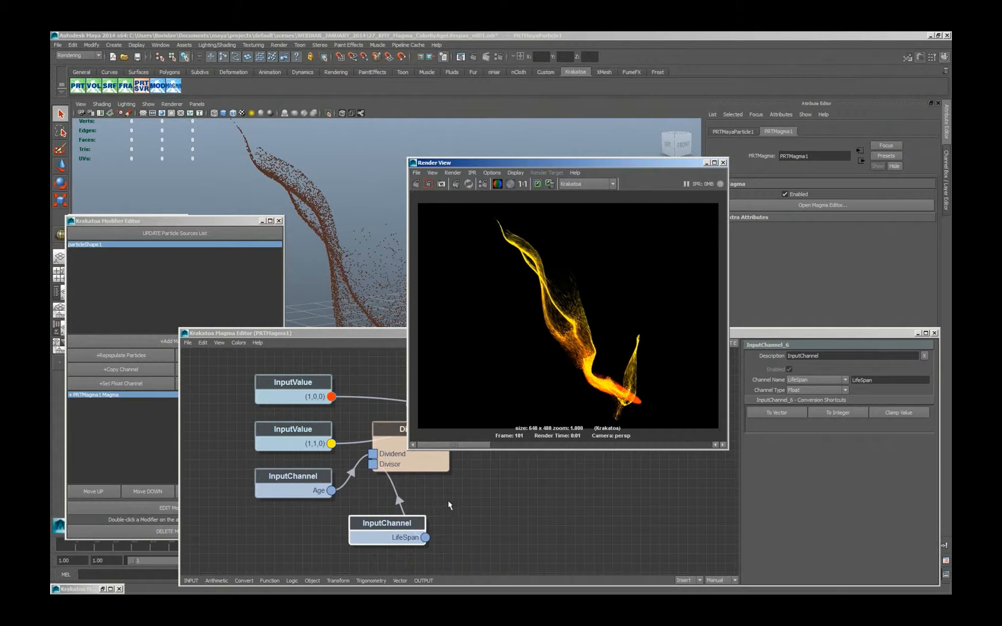
# Step: Insert a Power node between Divide and the Blend Amount, space the nodes apart, and render the frame
pyautogui.click(422, 472)
pyautogui.moveTo(422, 471); pyautogui.dragTo(430, 500)
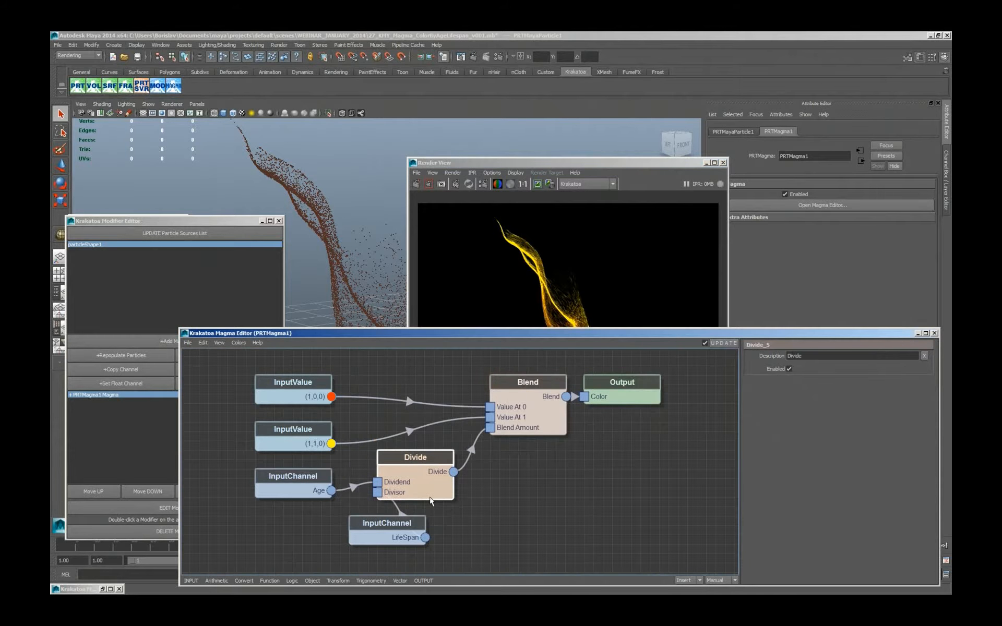
pyautogui.hotkey('shift', '6')
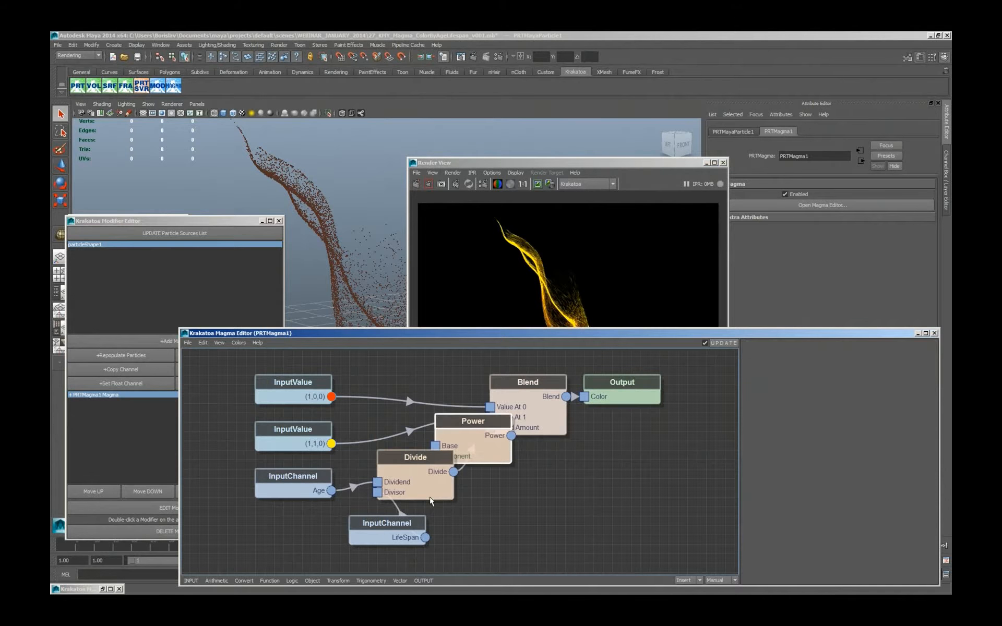
pyautogui.moveTo(492, 451); pyautogui.dragTo(541, 503)
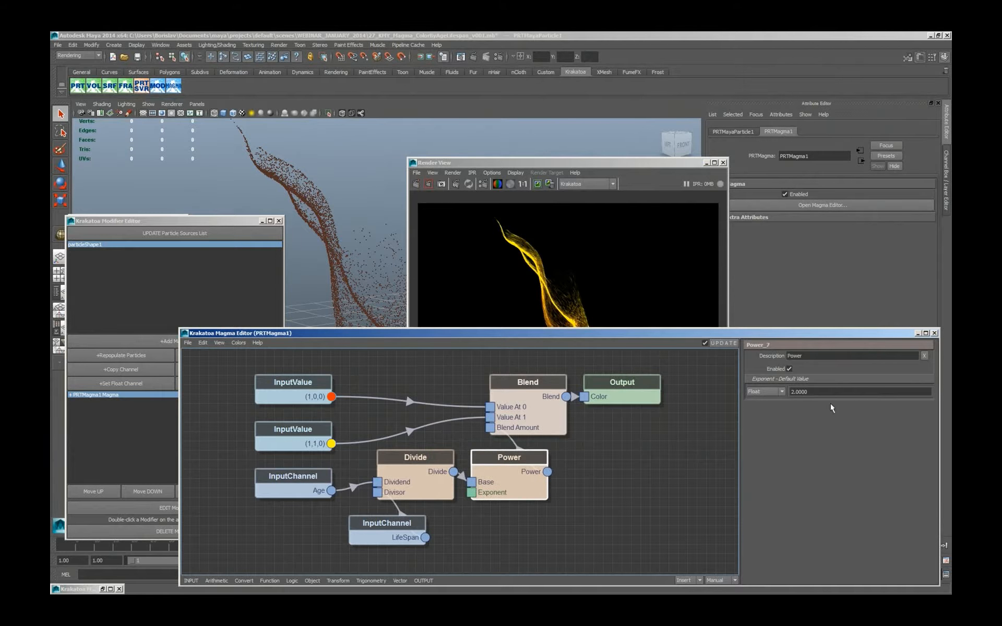
pyautogui.click(416, 184)
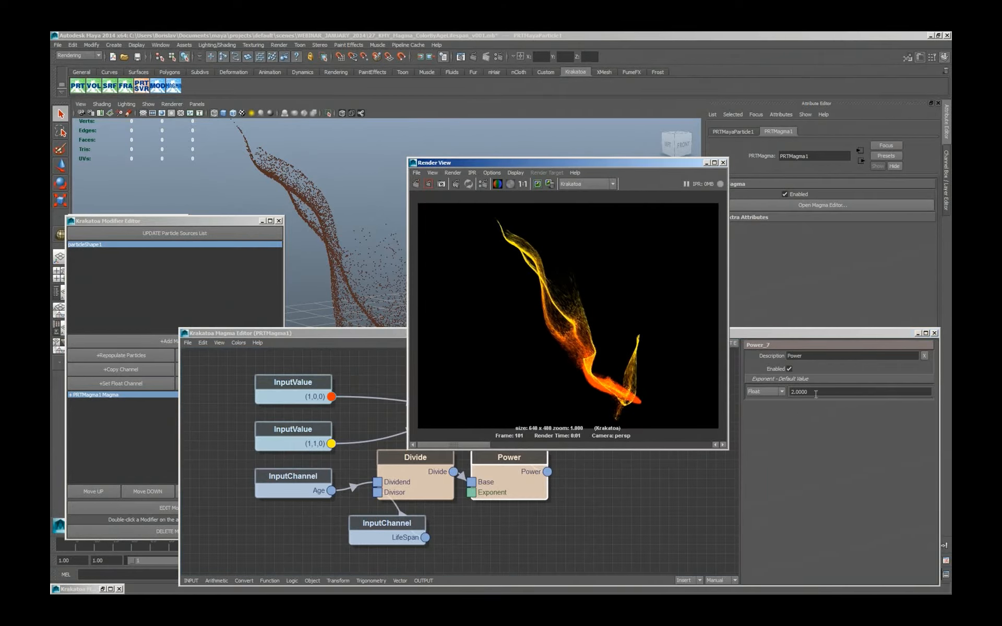
# Step: Set the Power node's exponent to 0.5 and render the frame to compare the gradient
pyautogui.tripleClick(816, 394)
pyautogui.write('0.5000')
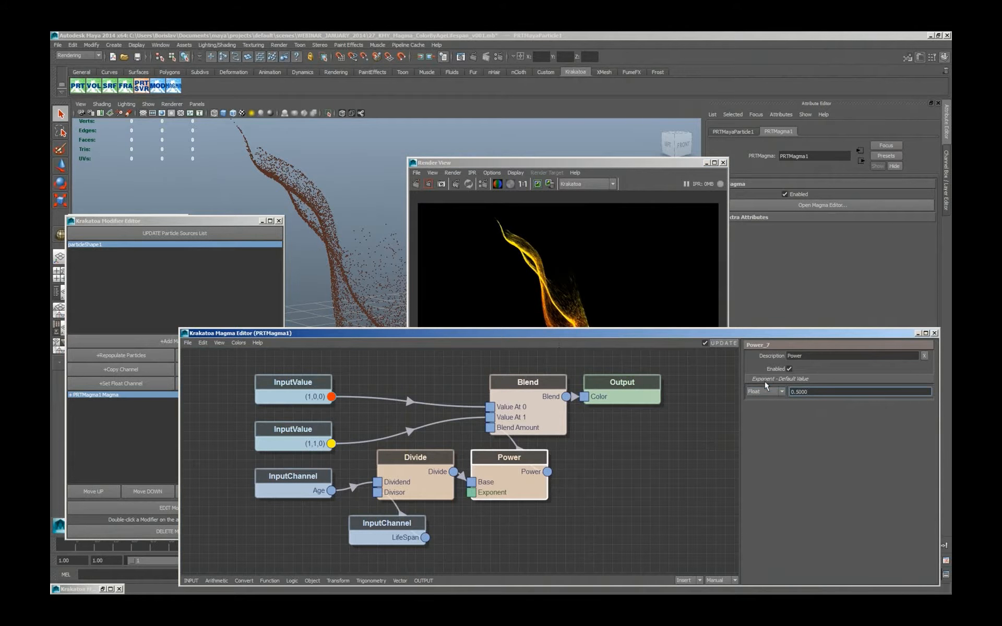
pyautogui.click(416, 184)
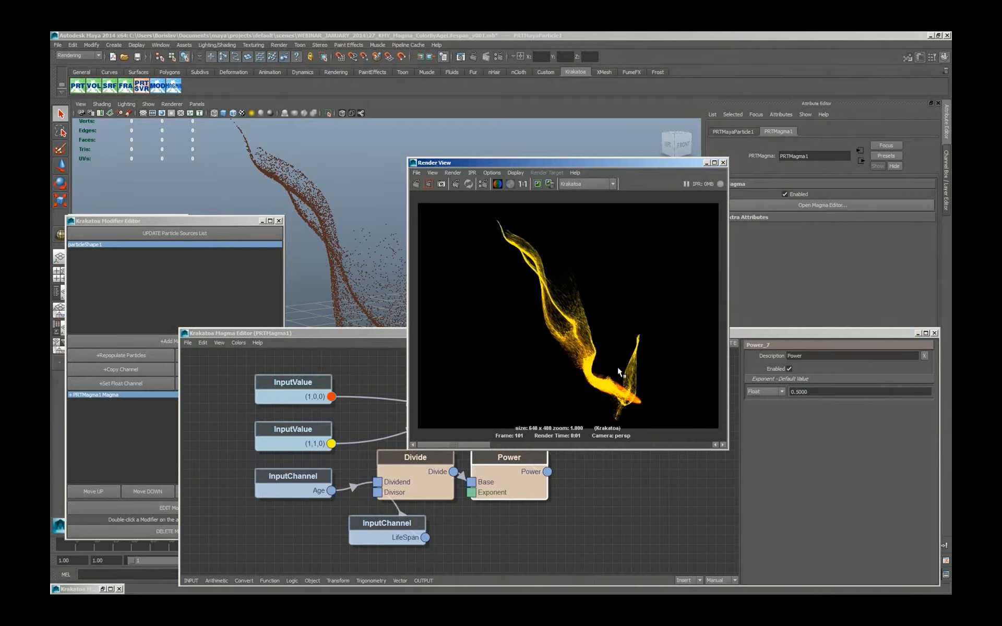
pyautogui.click(790, 450)
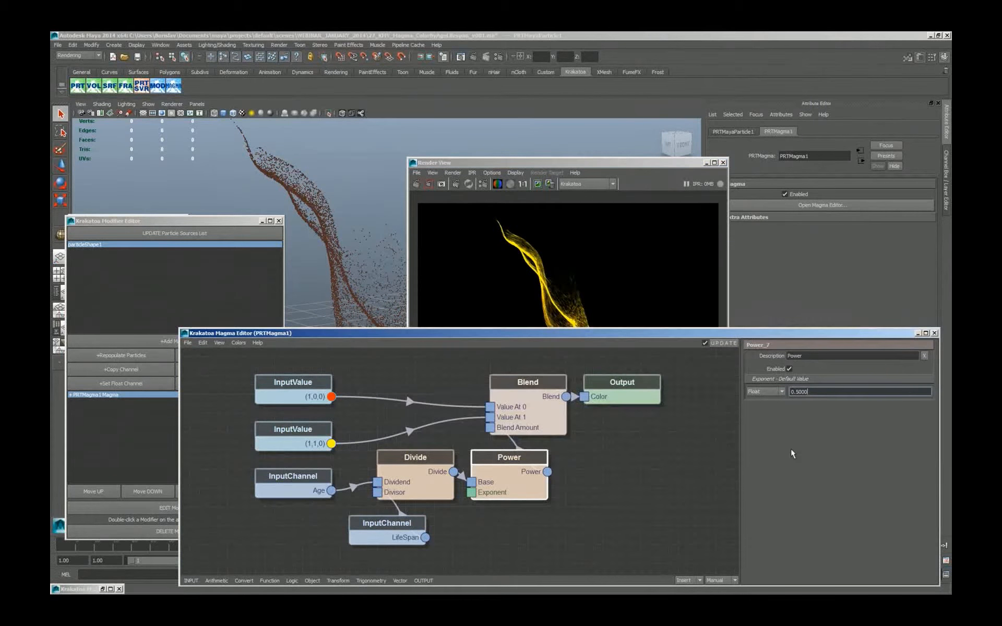
# Step: Rearrange the Magma graph with the Branches layout and review the rendered gradient in the Render View
pyautogui.click(583, 517)
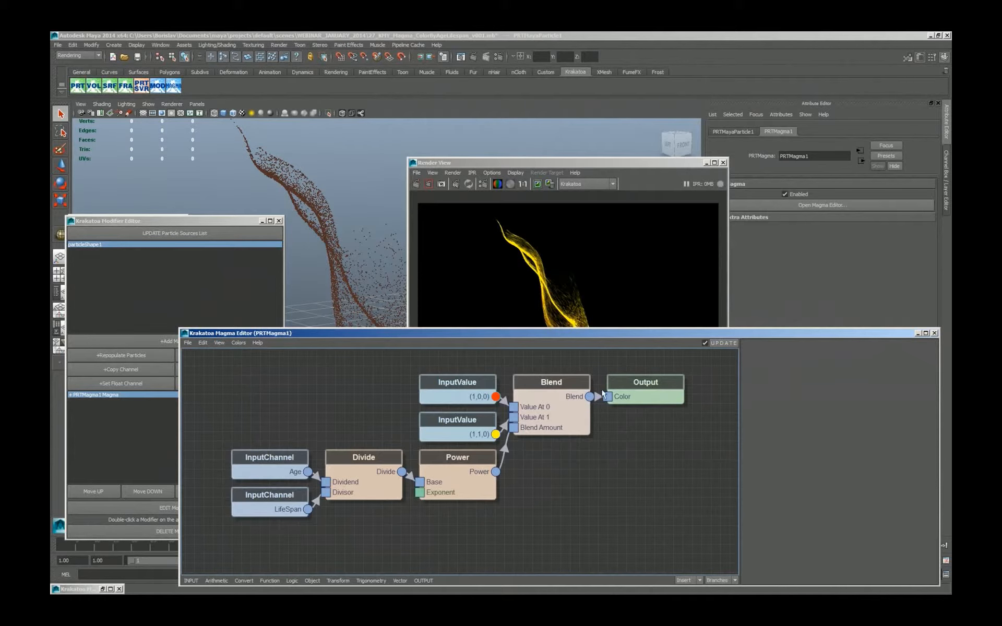
pyautogui.click(658, 253)
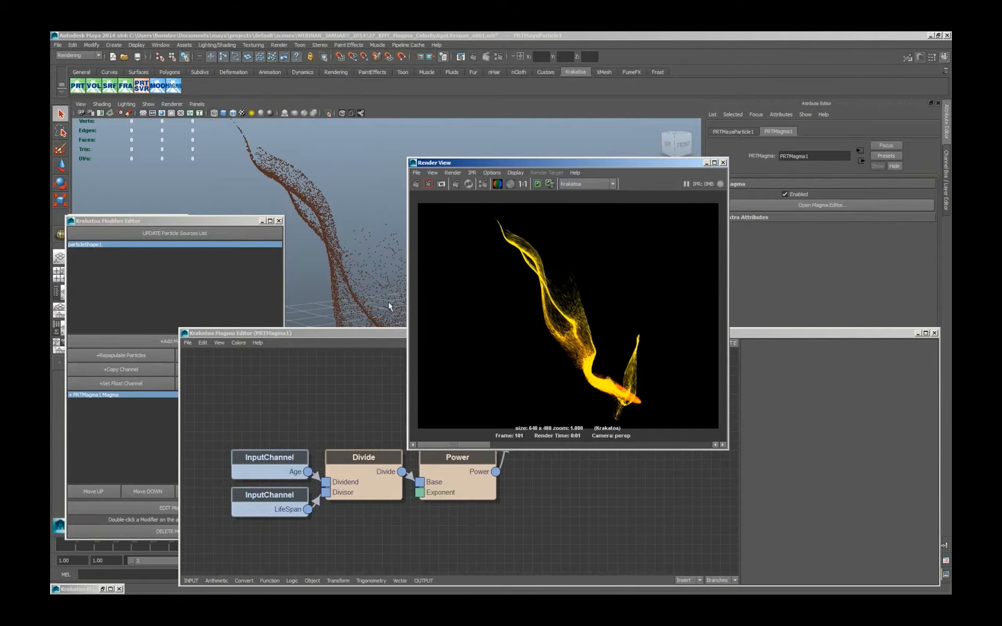
pyautogui.click(640, 492)
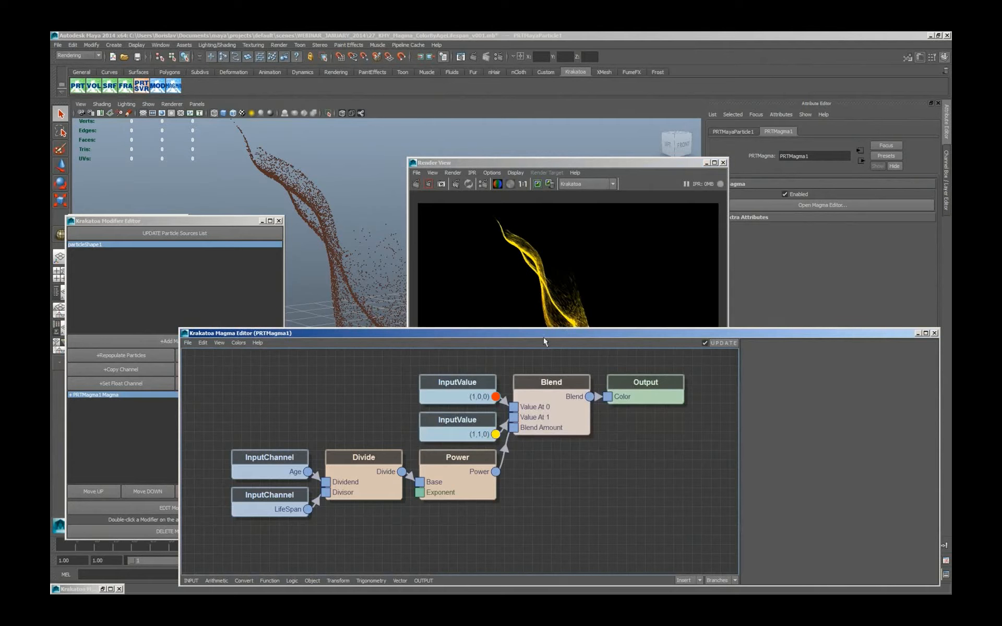
pyautogui.hotkey('alt', 'Tab')
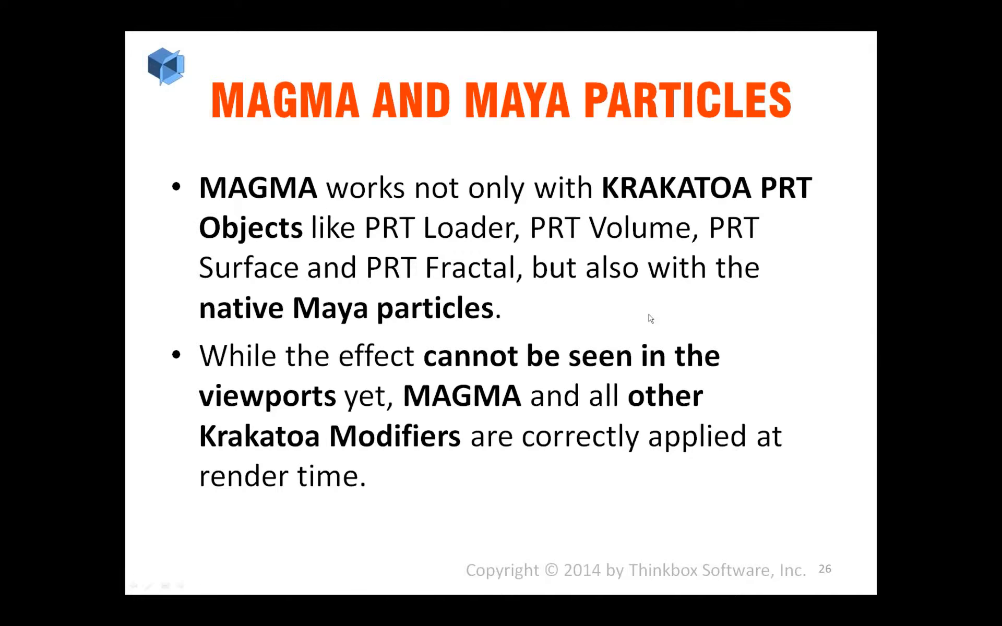
pyautogui.click(650, 319)
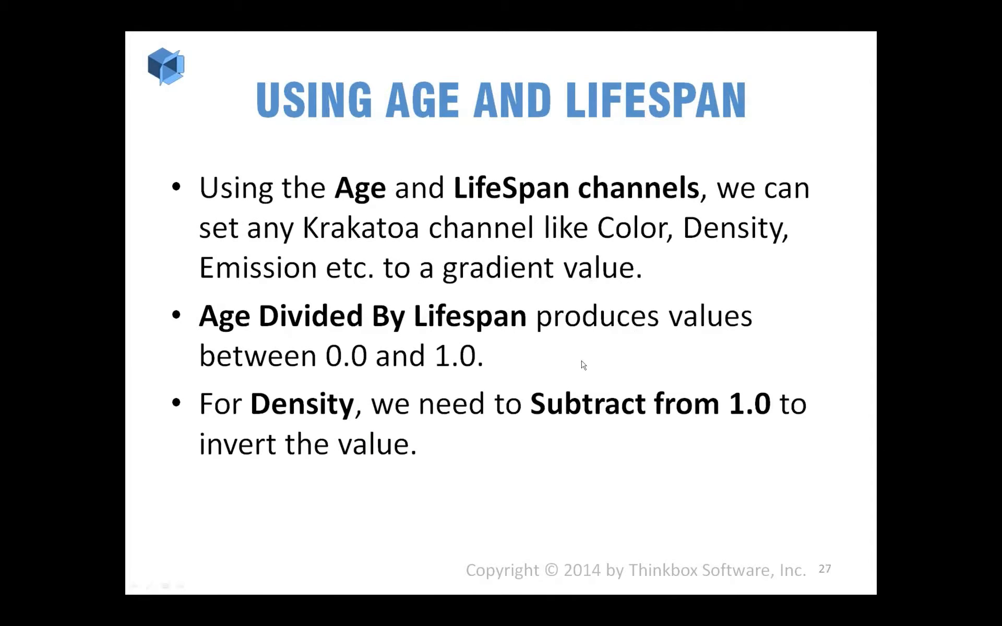
pyautogui.hotkey('alt', 'Tab')
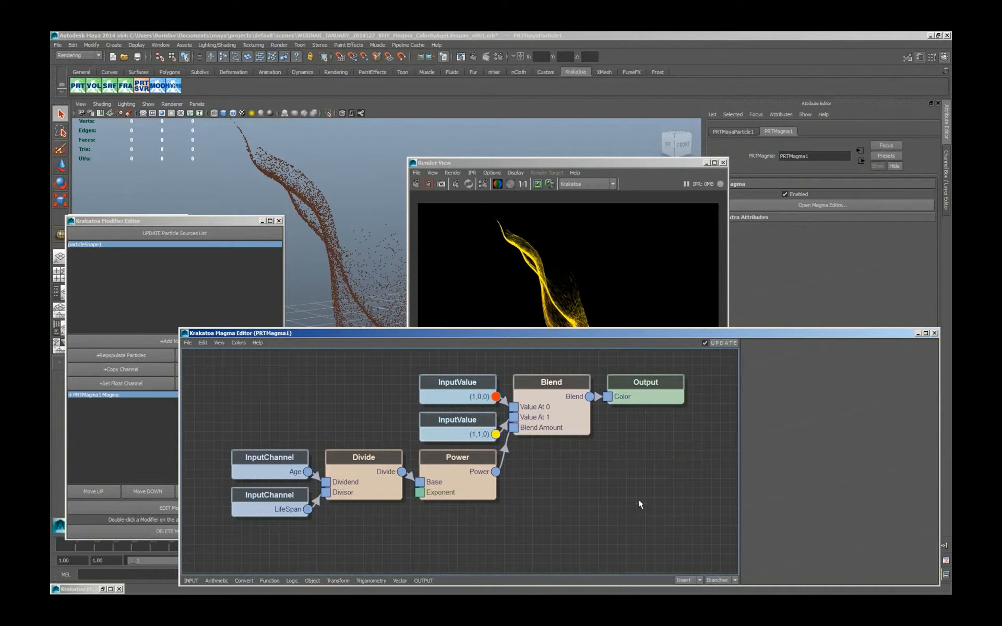
# Step: Delete the Power node, connect the Divide result to a new Density output, and render the frame
pyautogui.click(478, 490)
pyautogui.press('Delete')
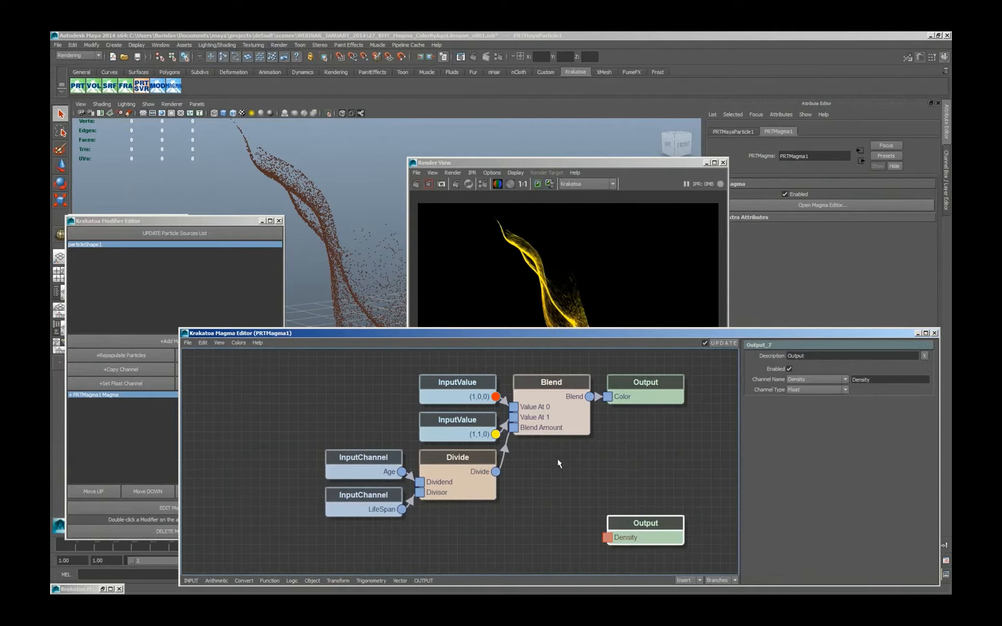
pyautogui.moveTo(496, 472); pyautogui.dragTo(608, 538)
pyautogui.click(416, 184)
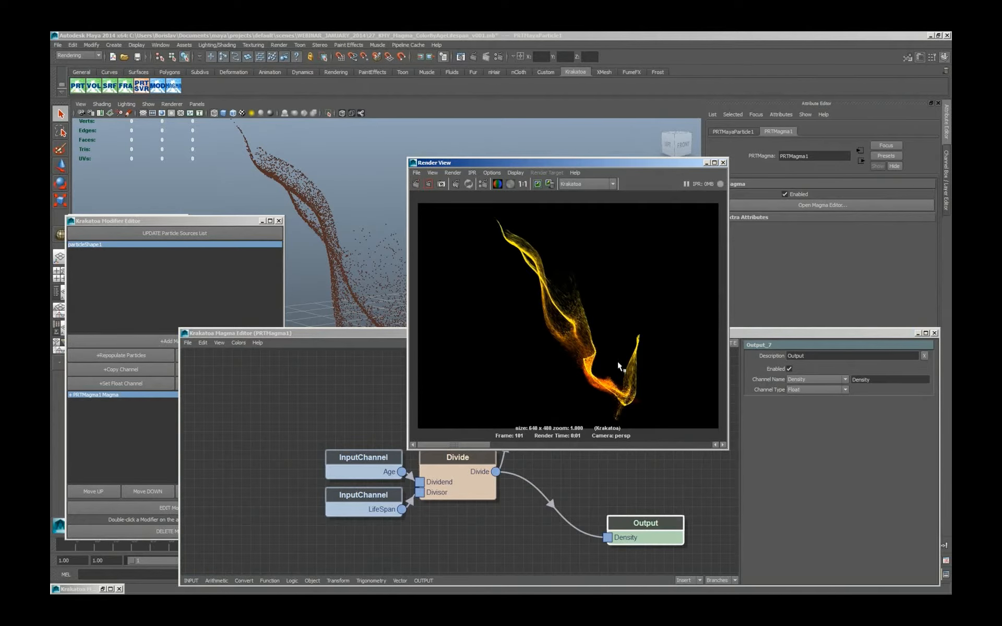
# Step: Insert a Subtract node between Divide and the Density output, swap its inputs to subtract from 1.0, and render the frame
pyautogui.click(554, 515)
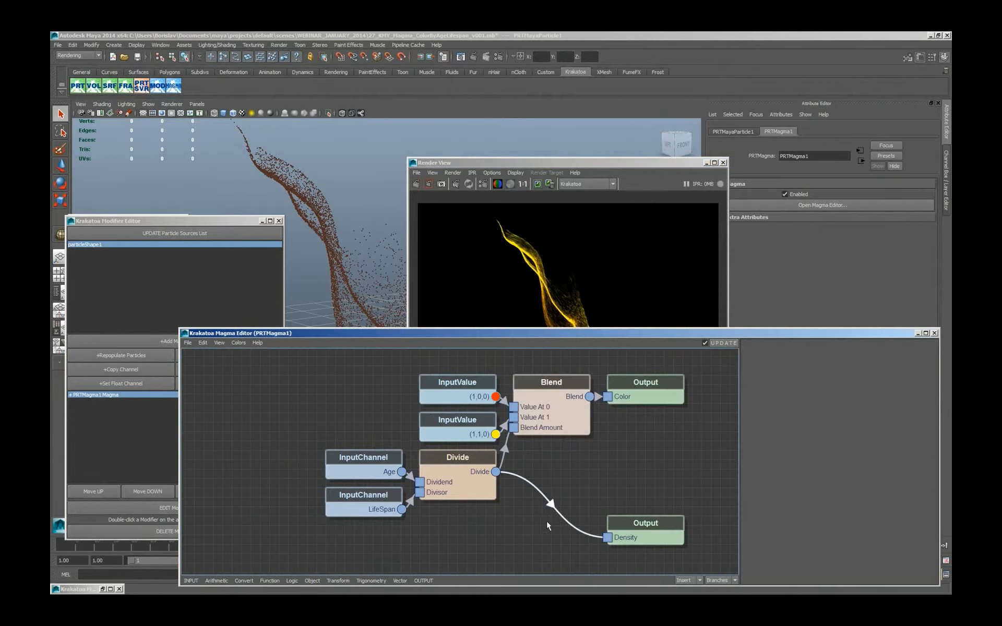
pyautogui.press('-')
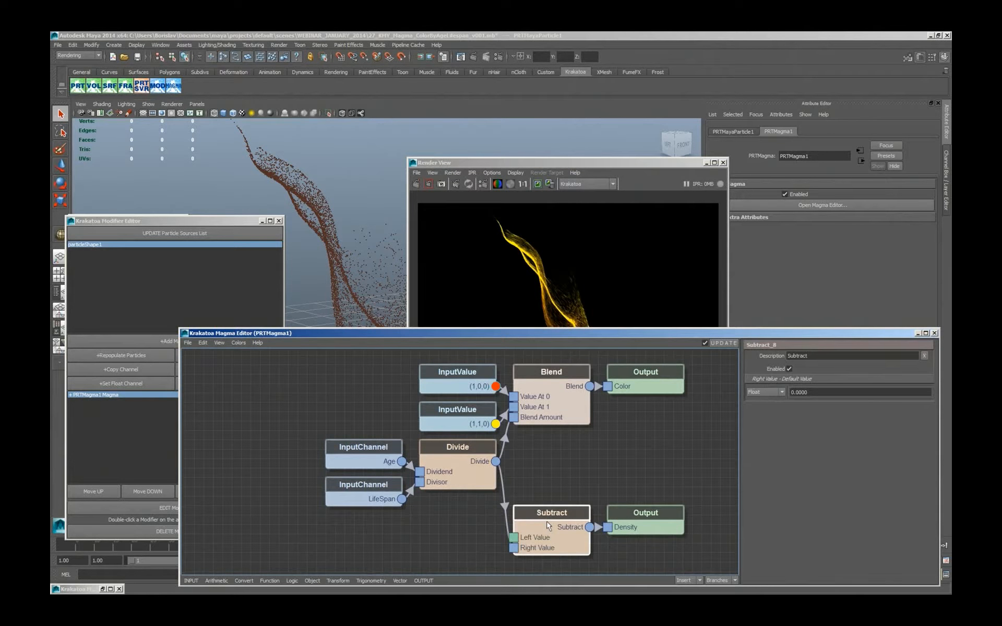
pyautogui.press('w')
pyautogui.click(415, 184)
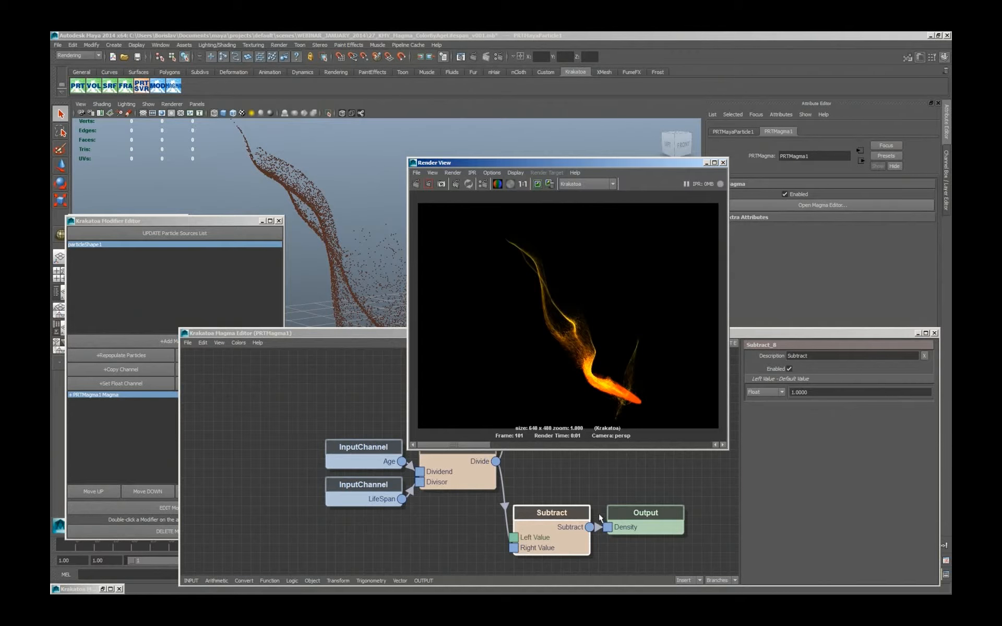
pyautogui.click(639, 483)
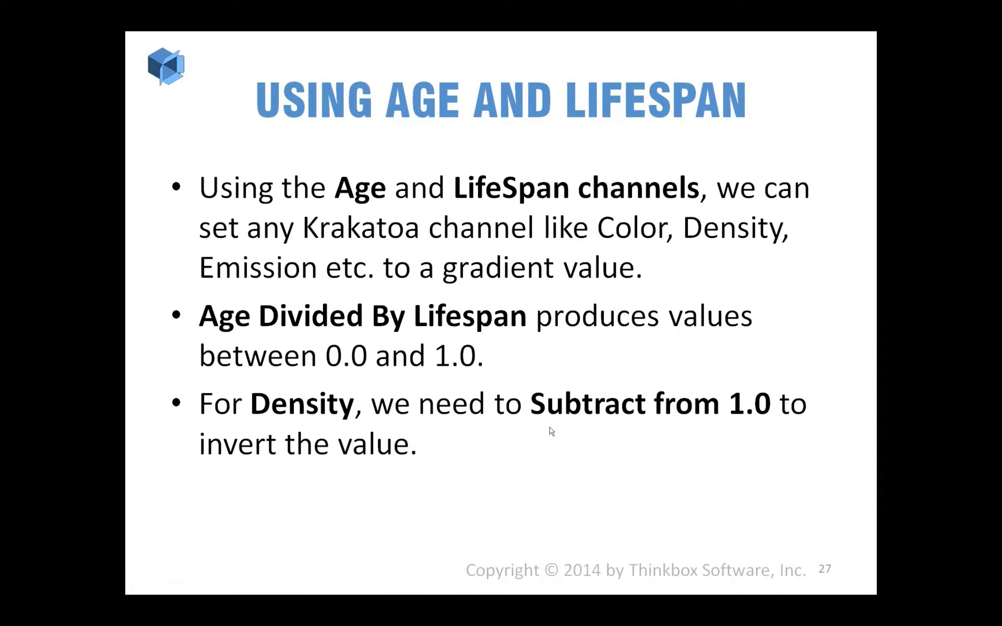
# Step: Return to Maya, add a Repopulate Particles modifier after the Magma modifier, and render the frame
pyautogui.hotkey('alt', 'Tab')
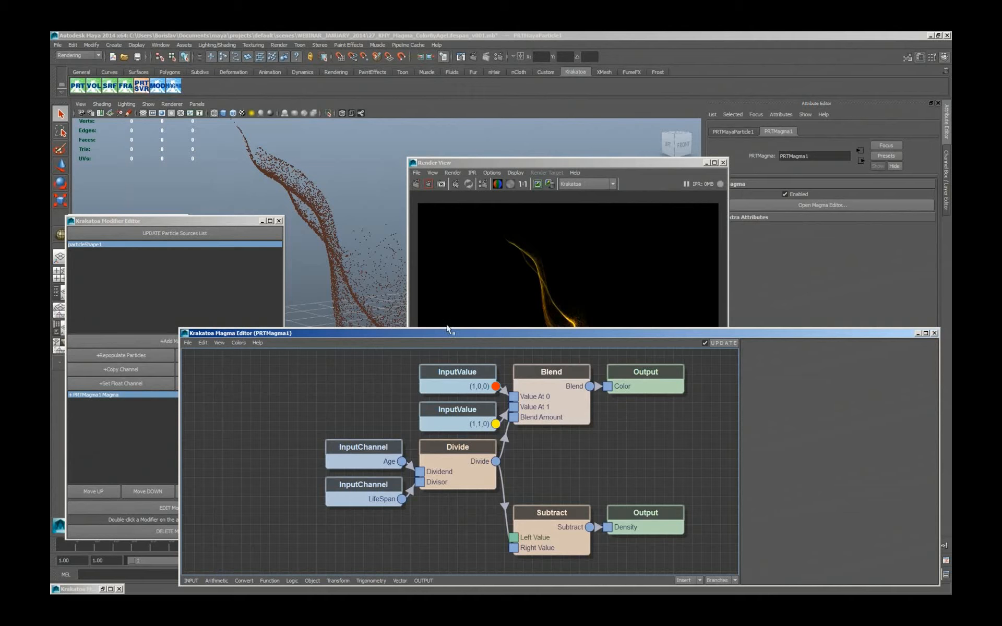
pyautogui.click(89, 432)
pyautogui.click(130, 354)
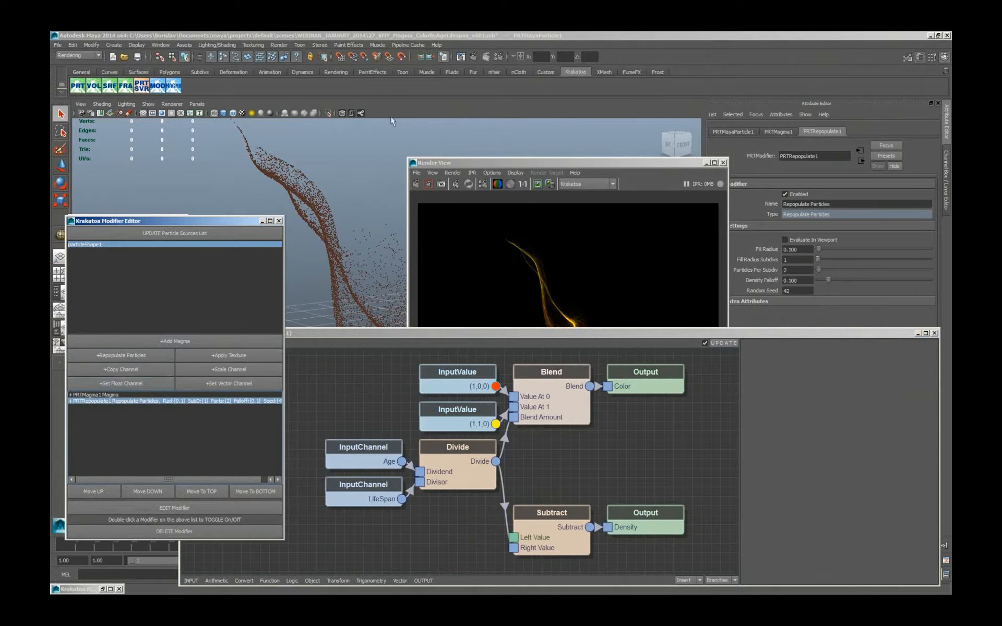
pyautogui.click(416, 185)
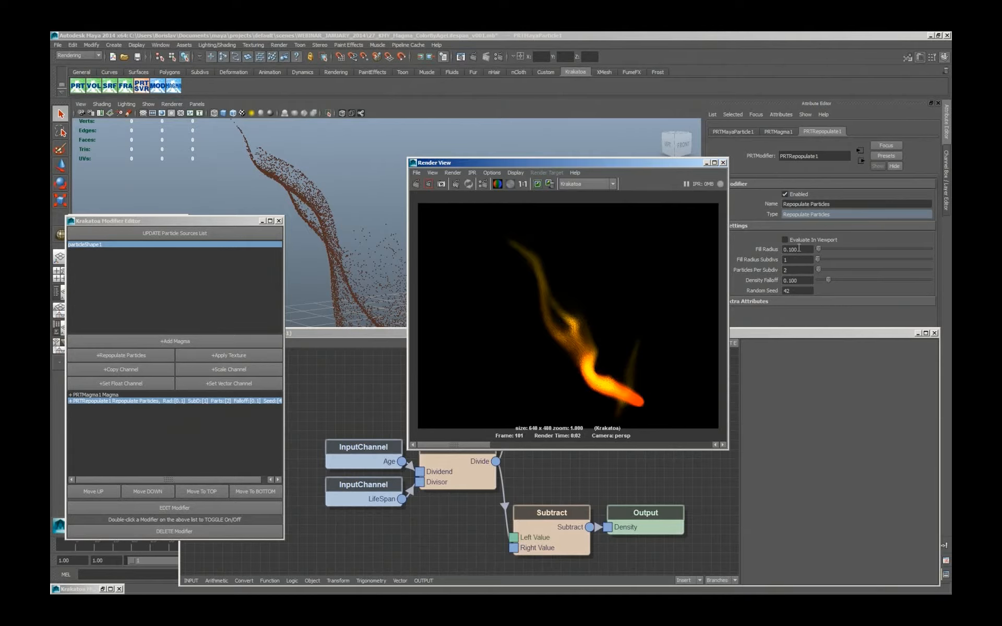
# Step: Set the Repopulate Particles modifier's Fill Radius to 0.050 and render the frame
pyautogui.moveTo(797, 249); pyautogui.dragTo(790, 249)
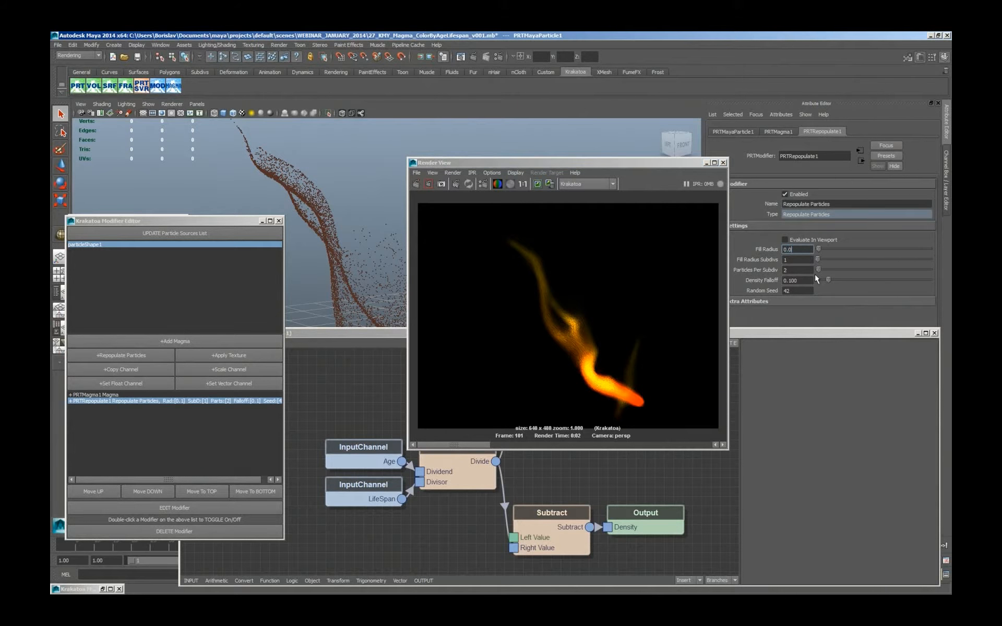
pyautogui.write('50')
pyautogui.click(446, 184)
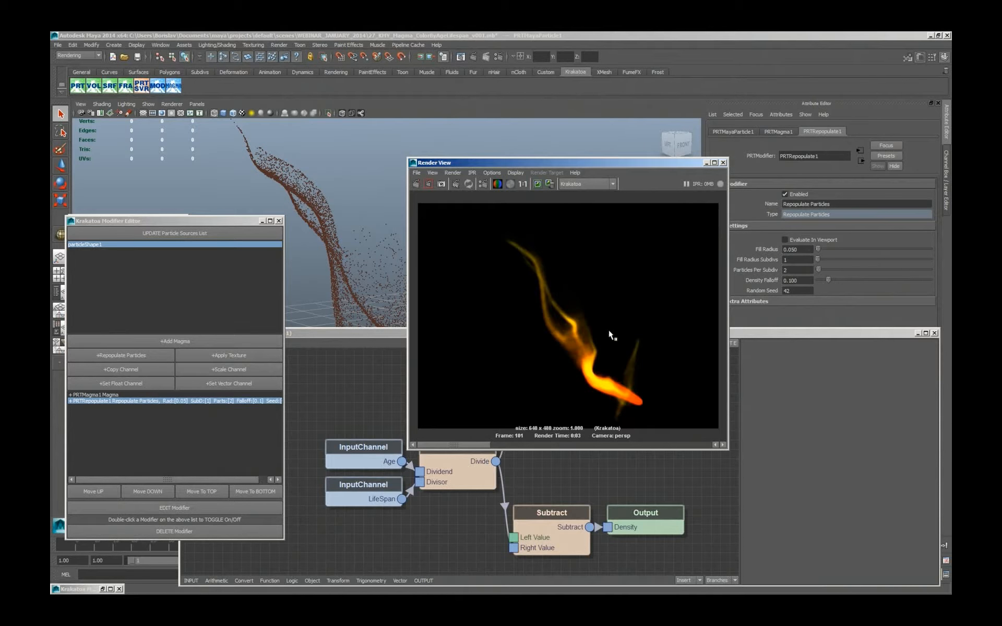
# Step: Move the Magma modifier below Repopulate Particles, disable its Density output, and render the frame
pyautogui.click(108, 396)
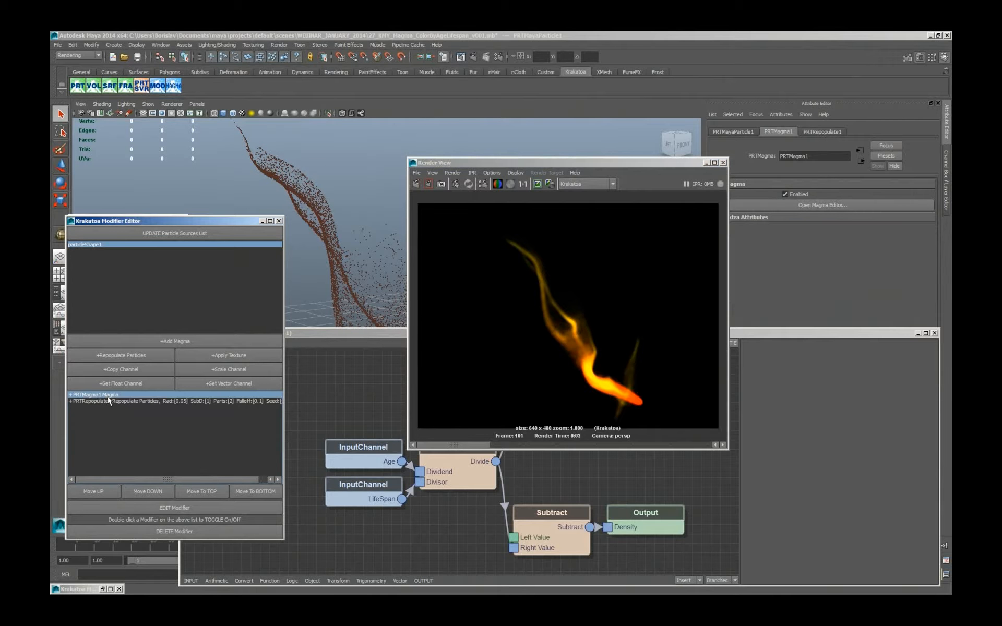
pyautogui.click(133, 490)
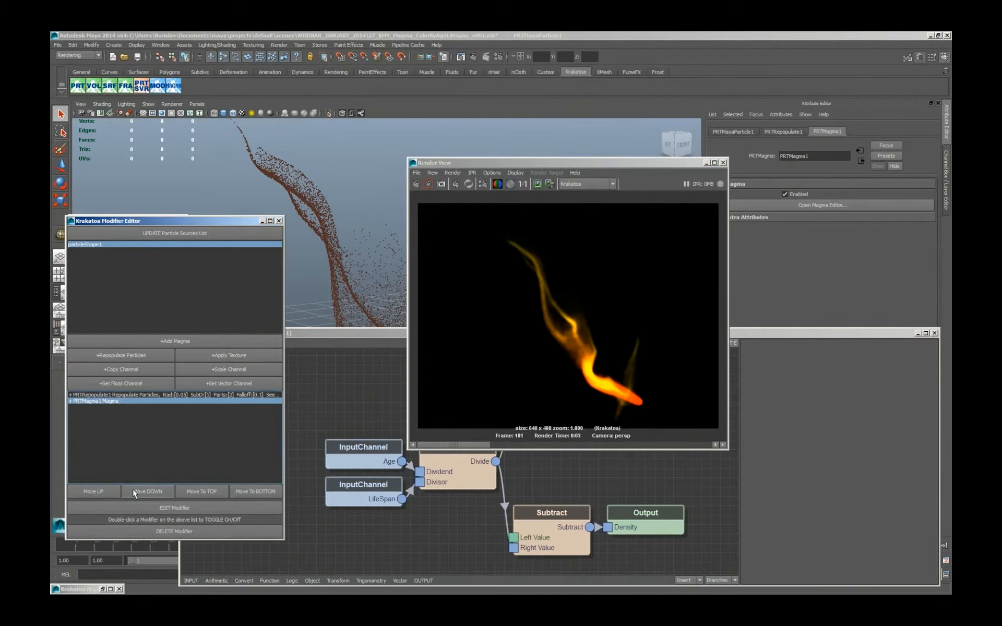
pyautogui.click(637, 522)
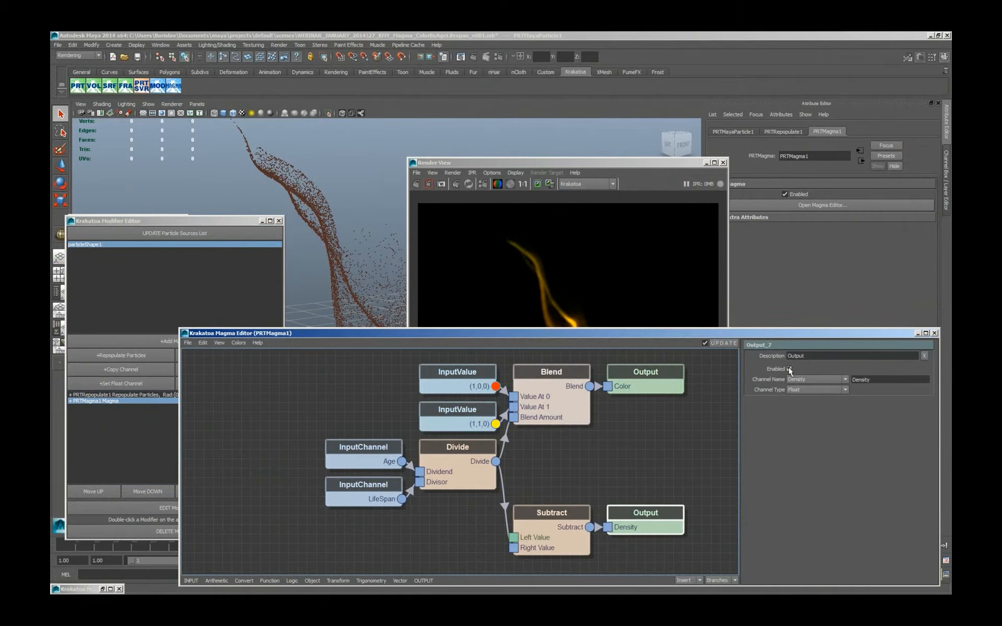
pyautogui.click(789, 369)
pyautogui.click(416, 185)
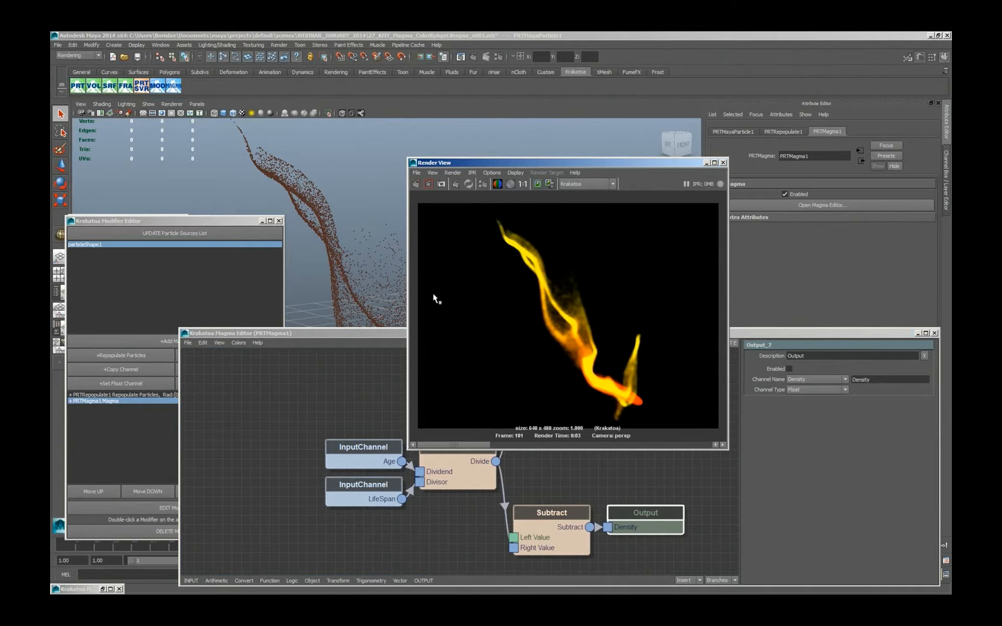
# Step: Move the Magma modifier back above Repopulate Particles, render the frame, and compare it with the previous stored render
pyautogui.click(100, 491)
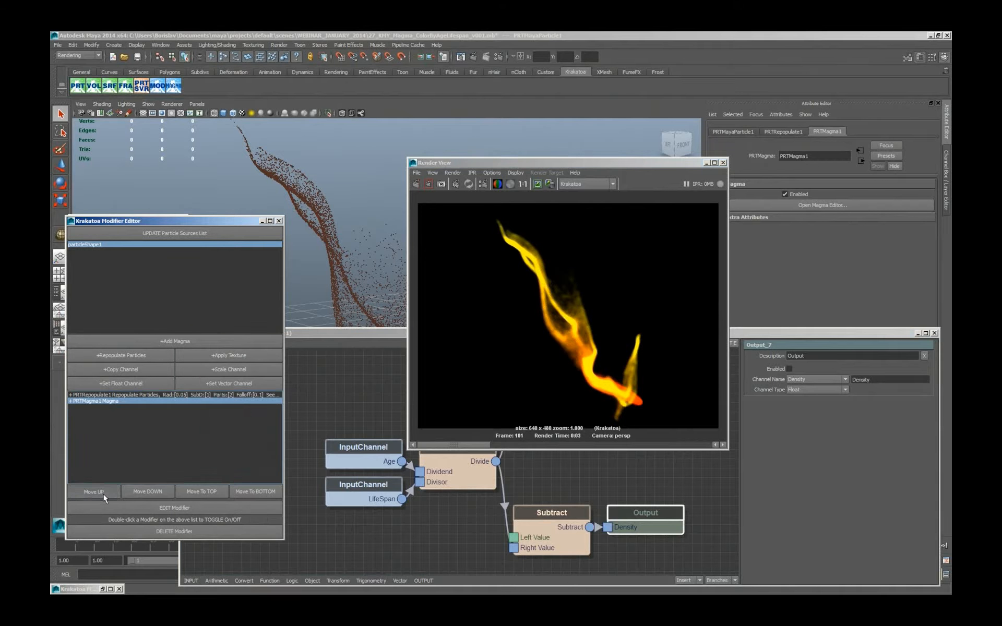
pyautogui.click(529, 181)
pyautogui.click(416, 184)
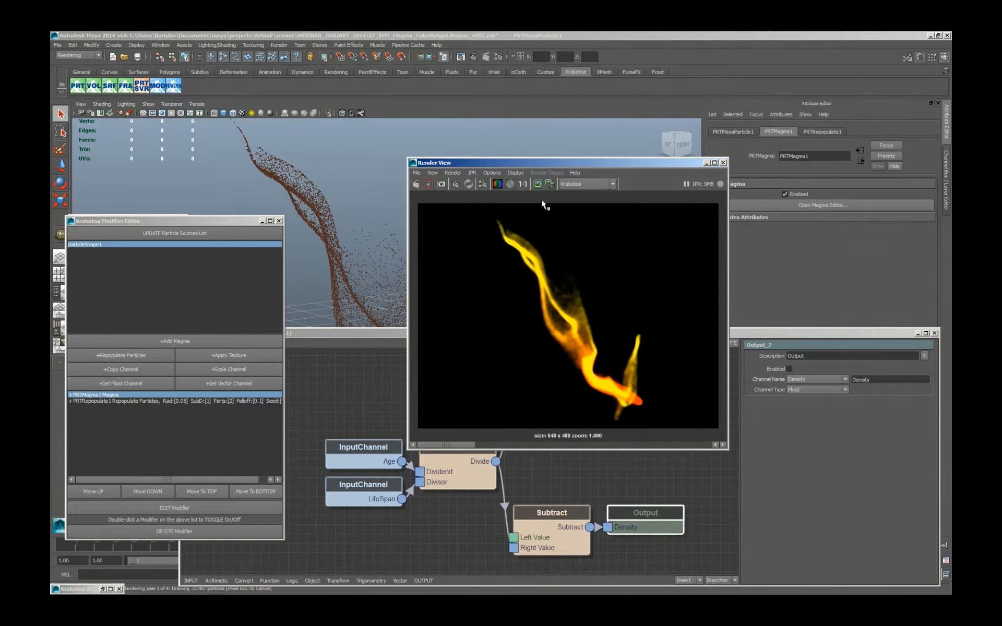
pyautogui.click(498, 445)
pyautogui.click(460, 445)
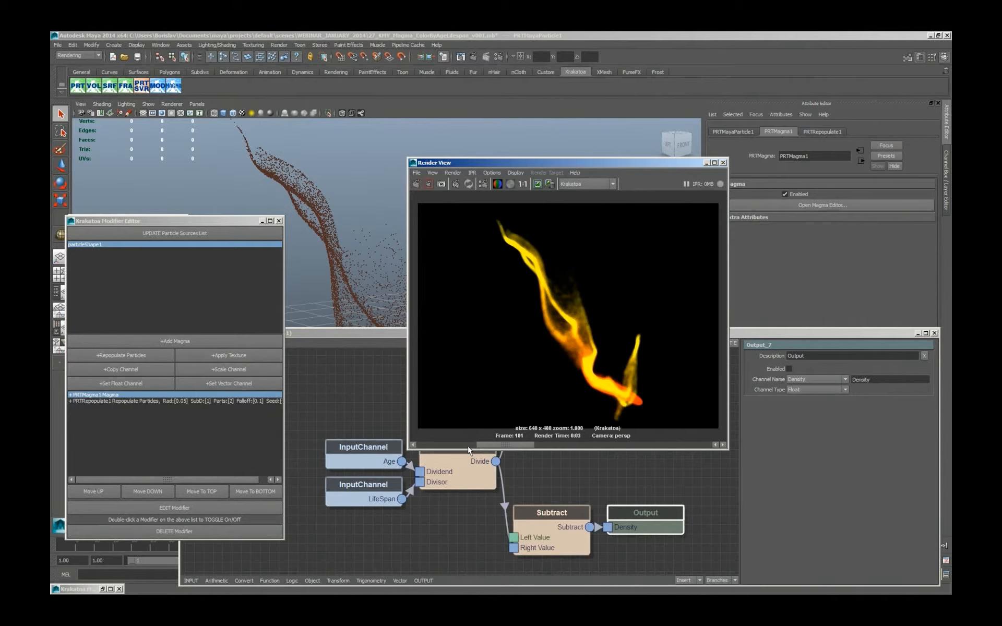
# Step: Re-enable the Density output node in the Magma graph and render the frame
pyautogui.click(639, 530)
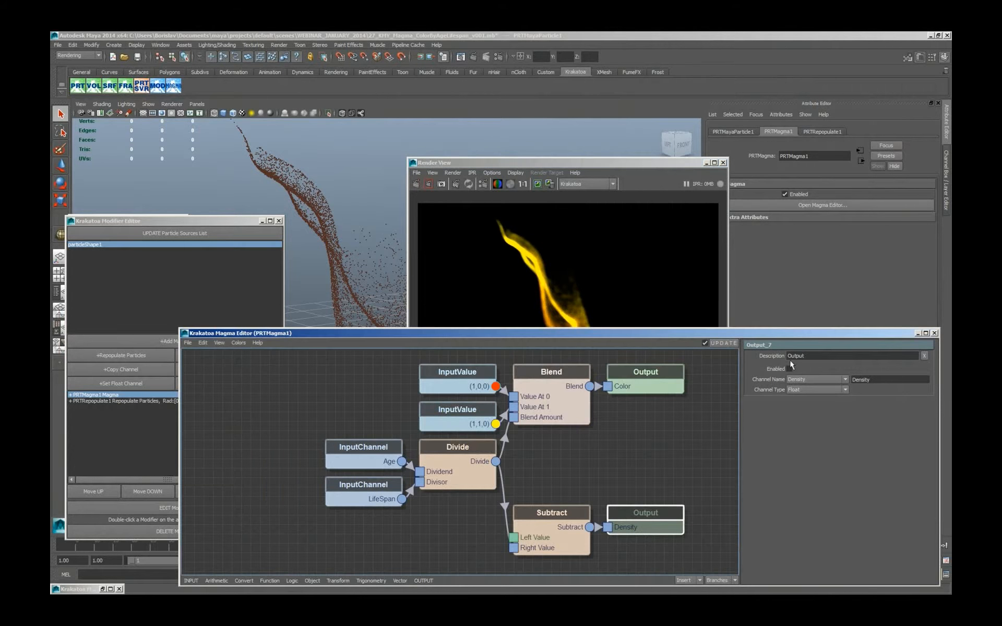
pyautogui.click(788, 369)
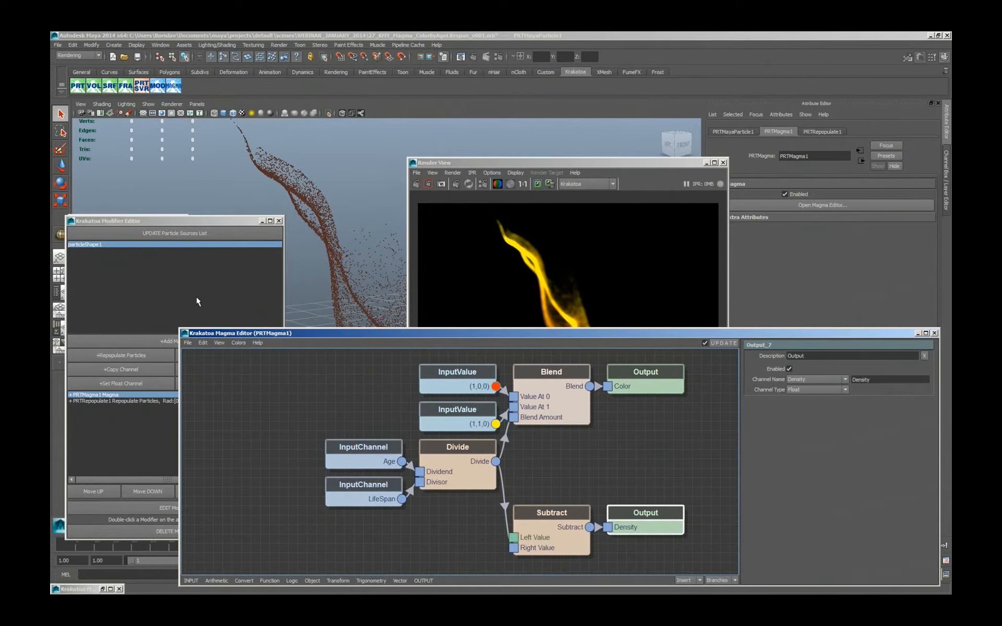
pyautogui.click(423, 184)
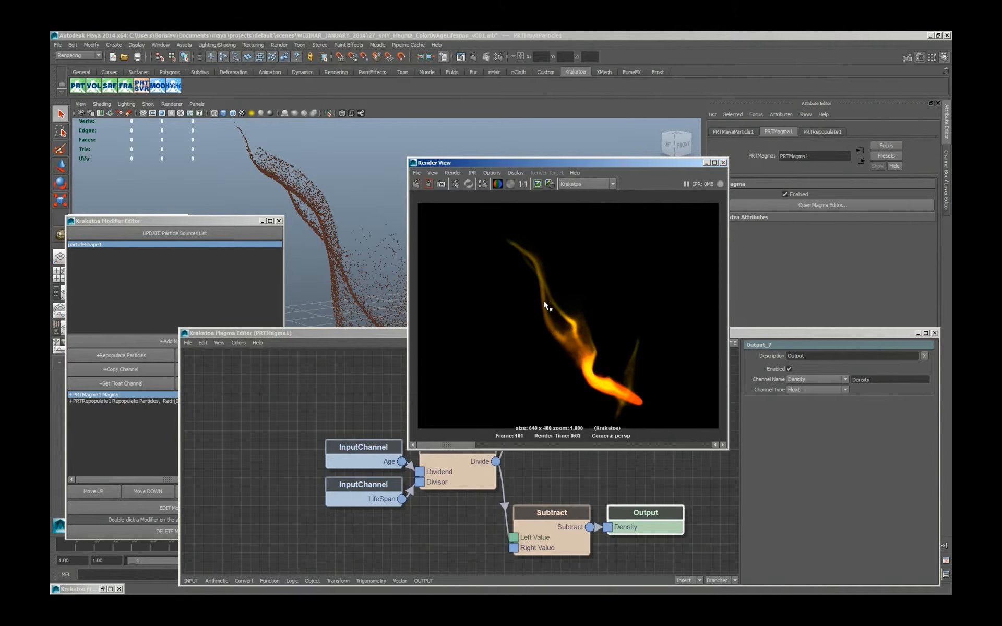
# Step: Try the Magma modifier below Repopulate Particles with Density enabled, render the frame, and restore the modifier order
pyautogui.click(94, 395)
pyautogui.click(147, 491)
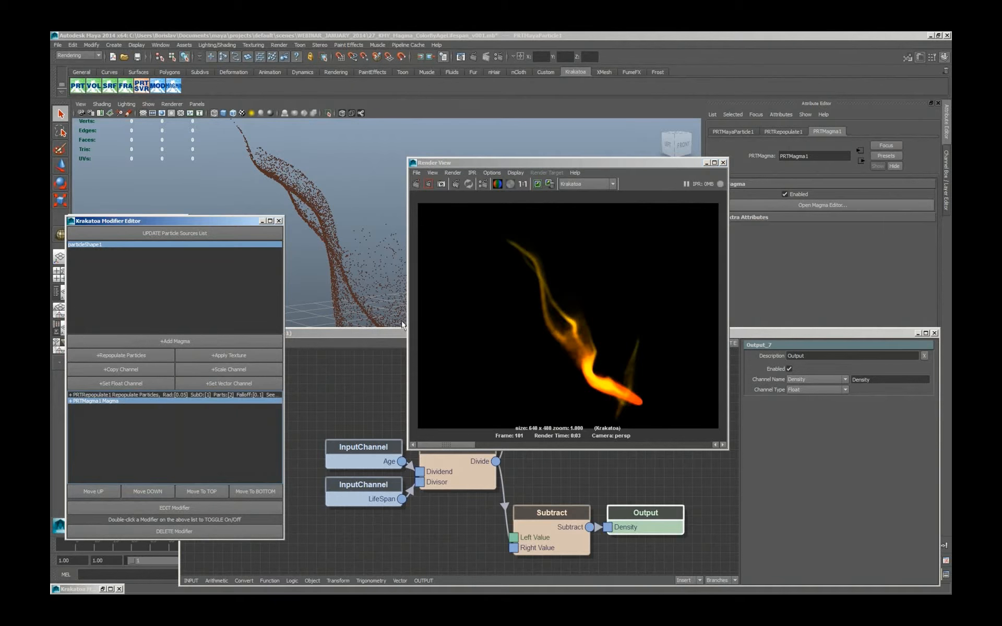
pyautogui.click(414, 186)
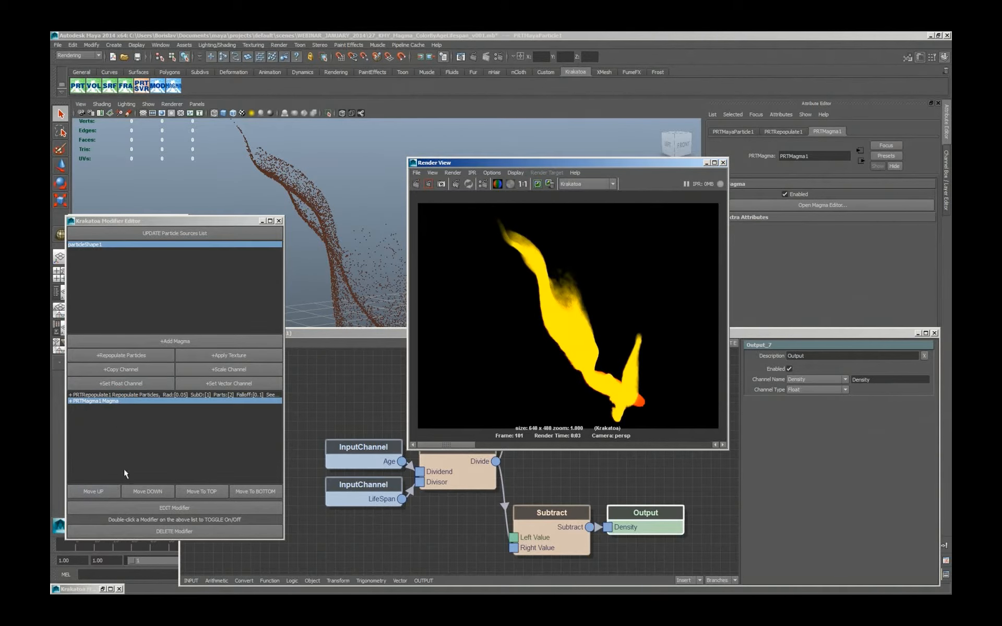
pyautogui.click(105, 493)
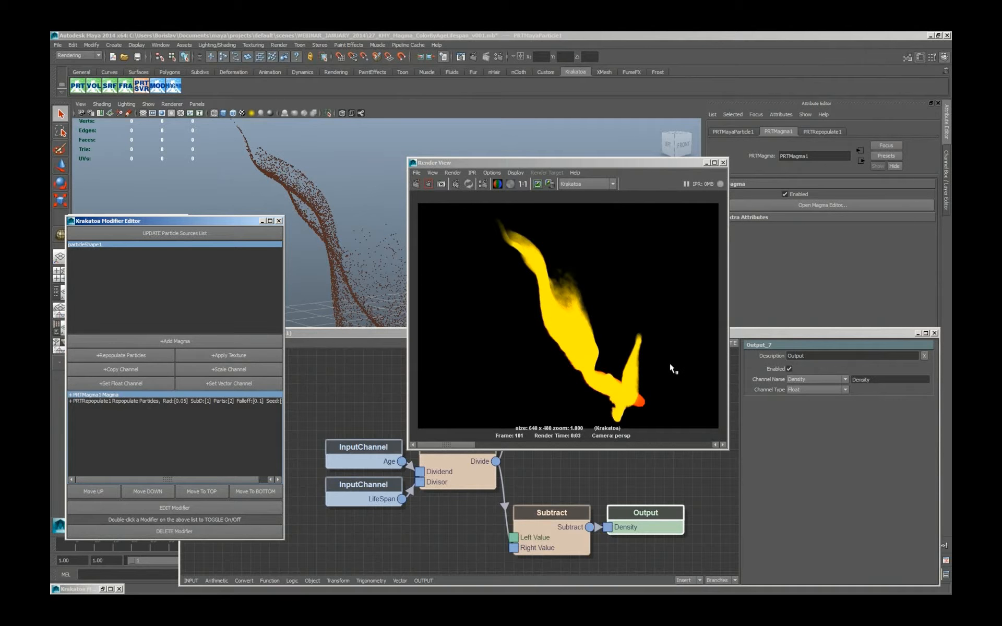
# Step: Check the Normals from Repopulation slide in the presentation, return to Maya, and render with the Repopulate Particles modifier selected
pyautogui.hotkey('alt', 'Tab')
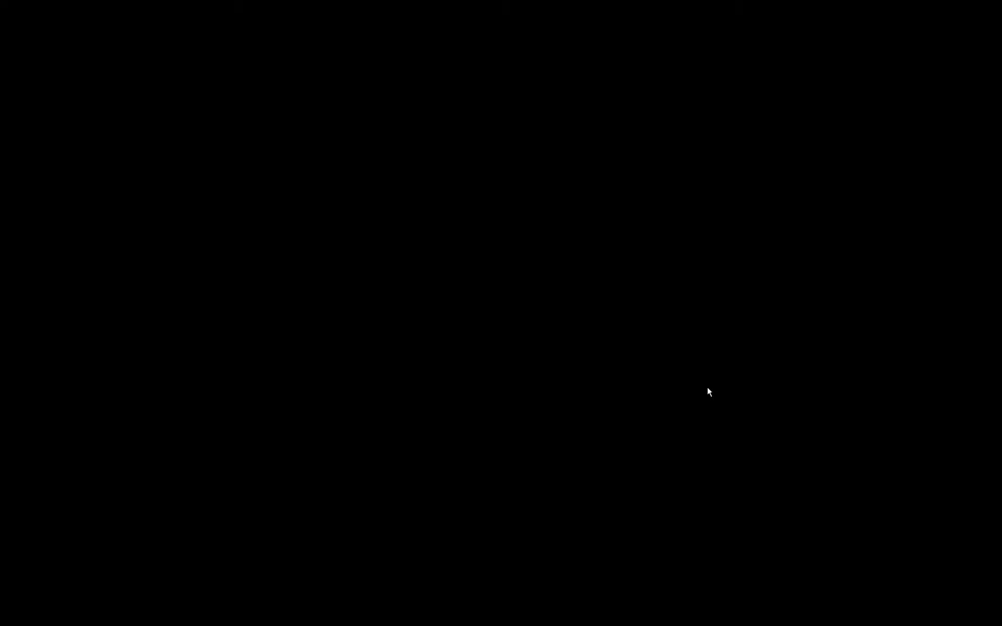
pyautogui.click(631, 374)
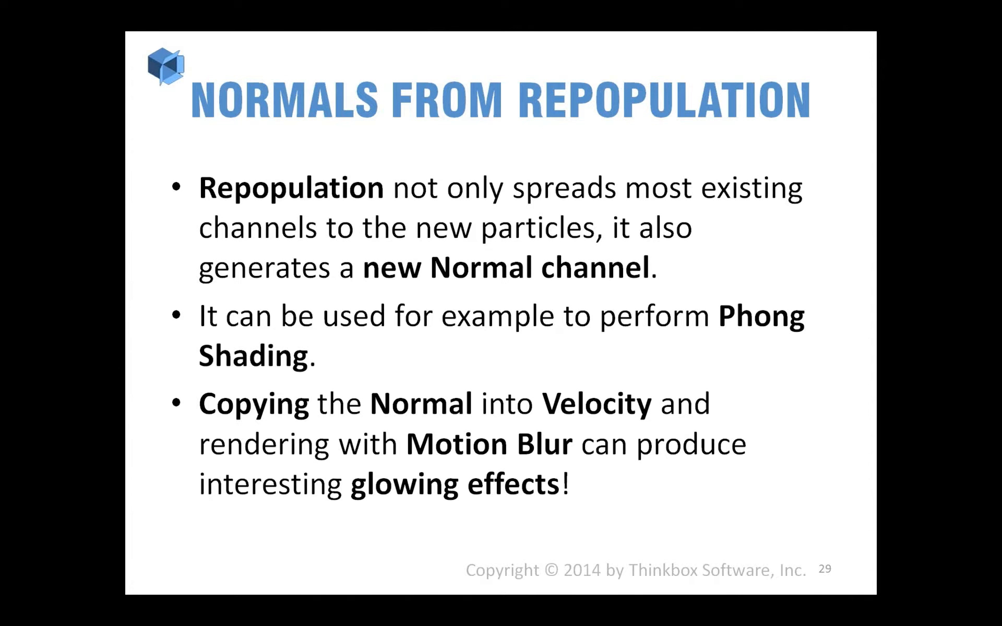
pyautogui.hotkey('alt', 'Tab')
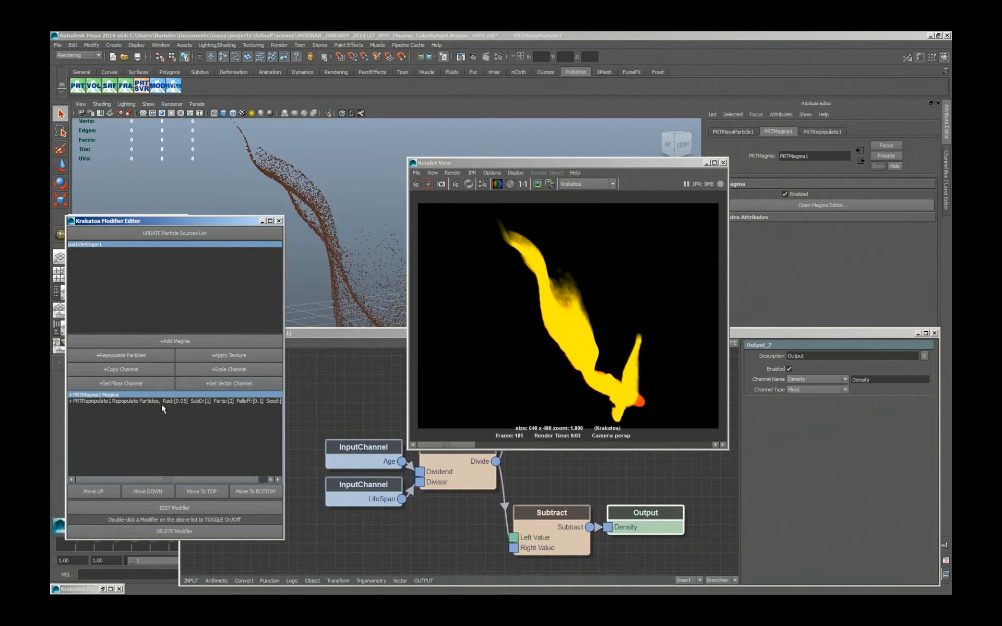
pyautogui.click(161, 401)
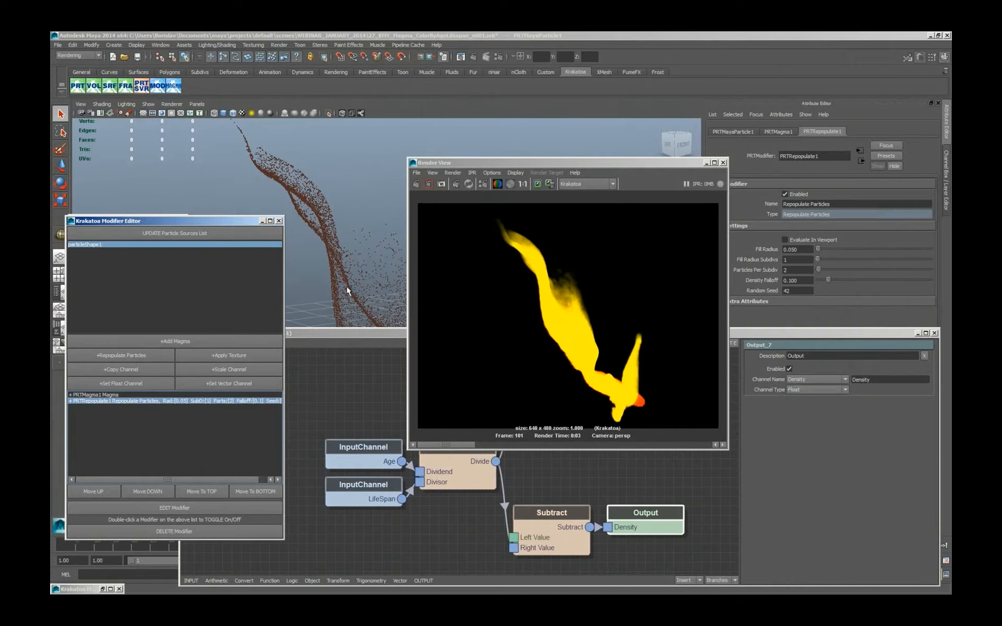
pyautogui.click(416, 184)
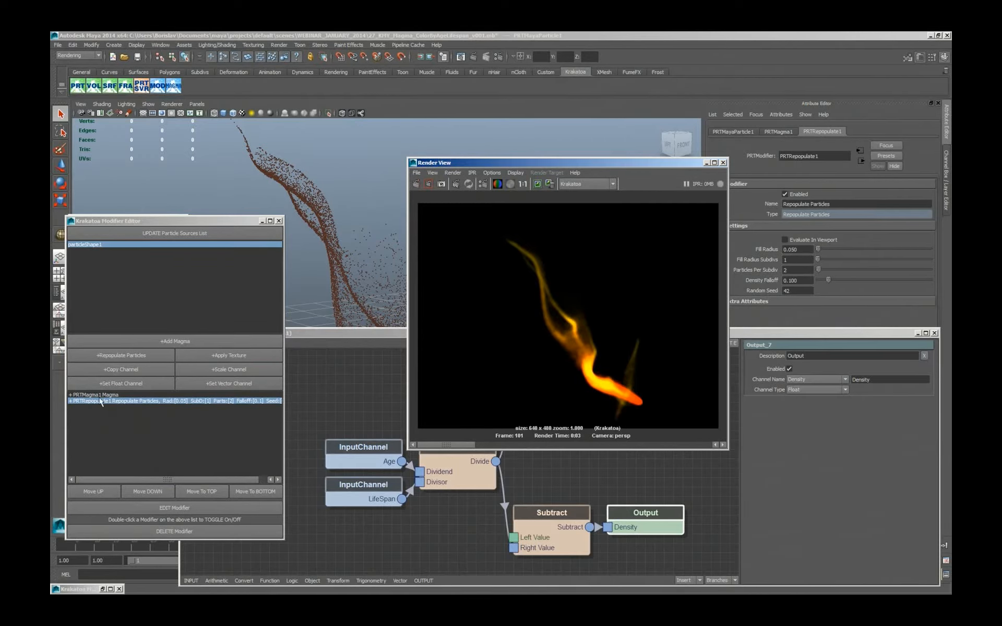
# Step: Add a second Magma modifier after Repopulate Particles, connect a Normal input channel to a Color output, and render the frame
pyautogui.click(159, 343)
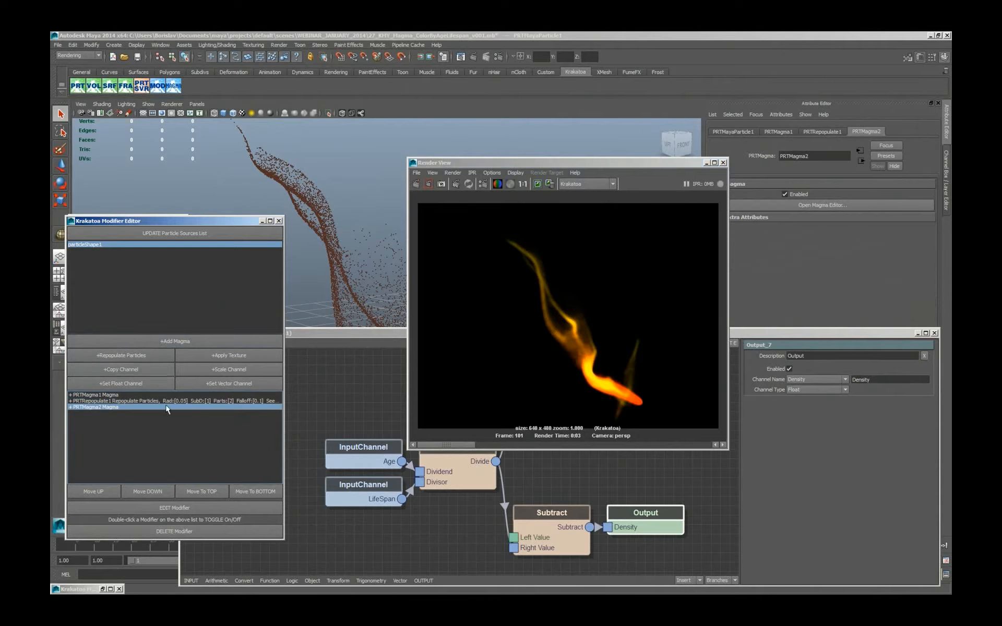
pyautogui.click(158, 507)
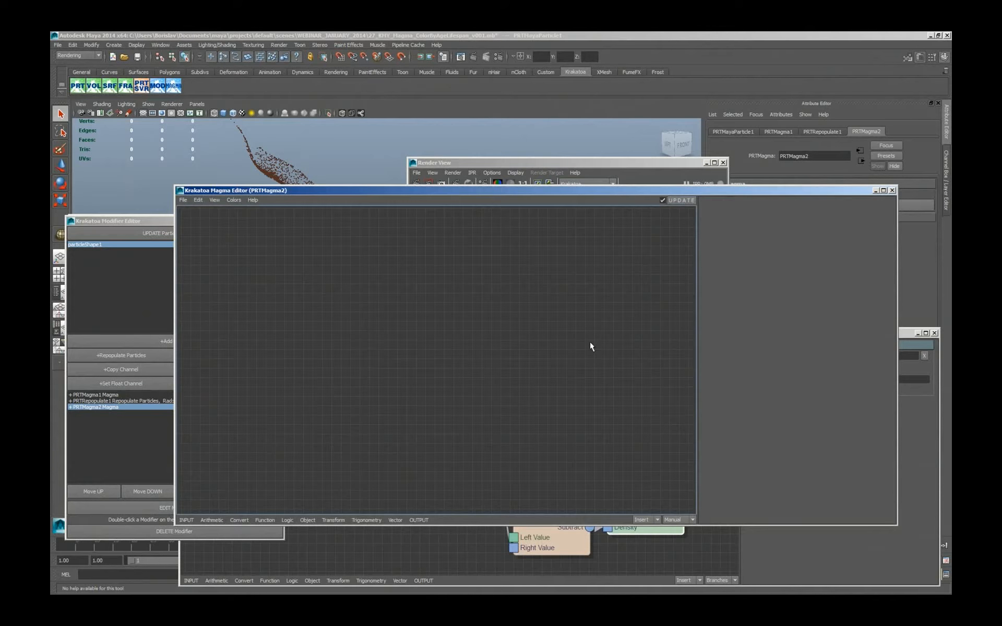
pyautogui.press('o')
pyautogui.press('n')
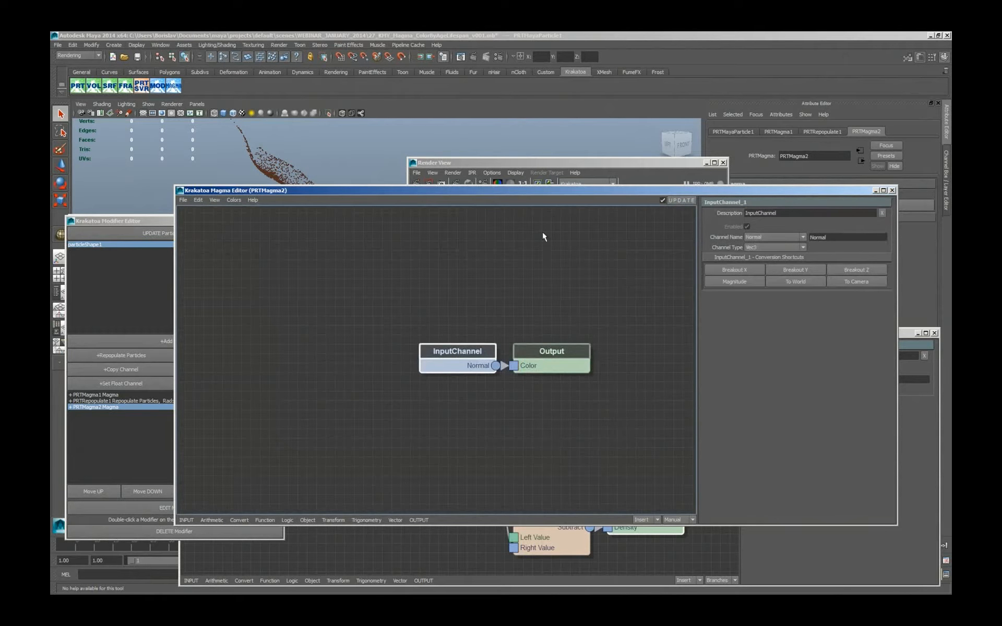
pyautogui.click(416, 183)
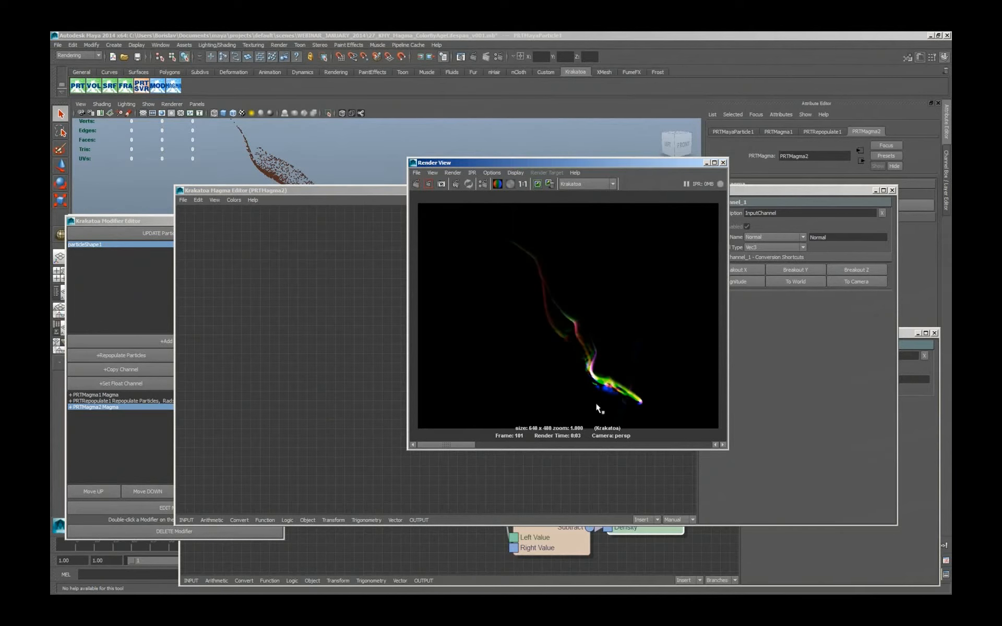
# Step: Open the scene 29_KMY_Magma_VelocityByNormal_RepopulationGlow_v001.mb and play its animation forward
pyautogui.click(724, 162)
pyautogui.click(123, 56)
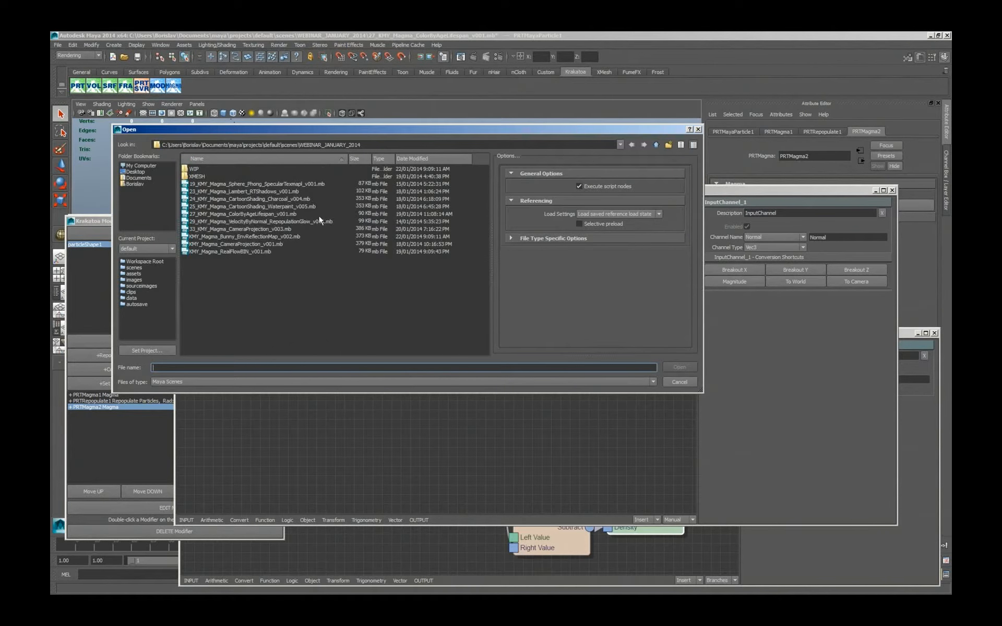
pyautogui.doubleClick(260, 223)
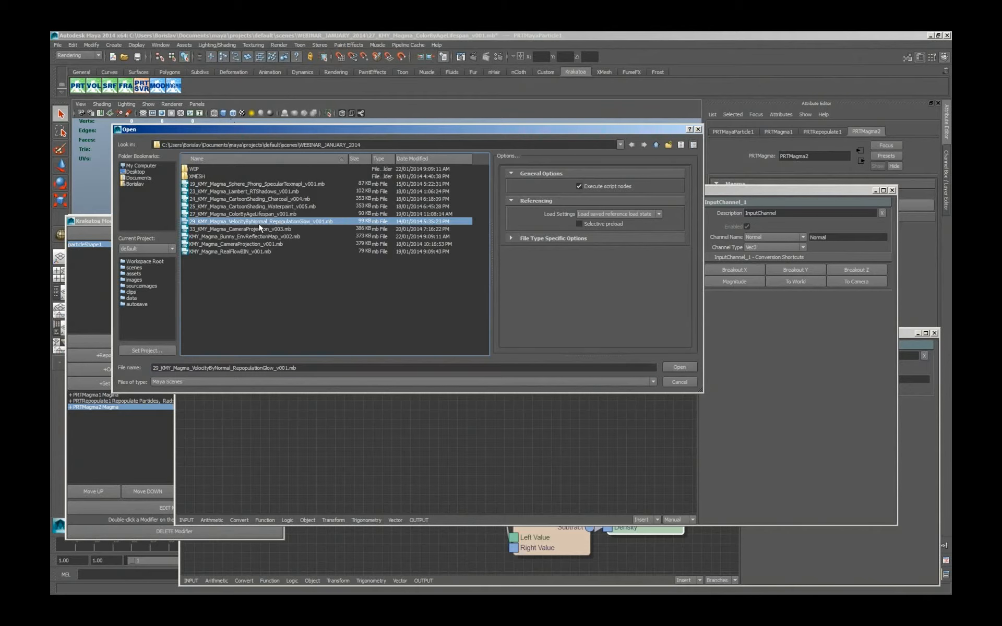
pyautogui.click(500, 323)
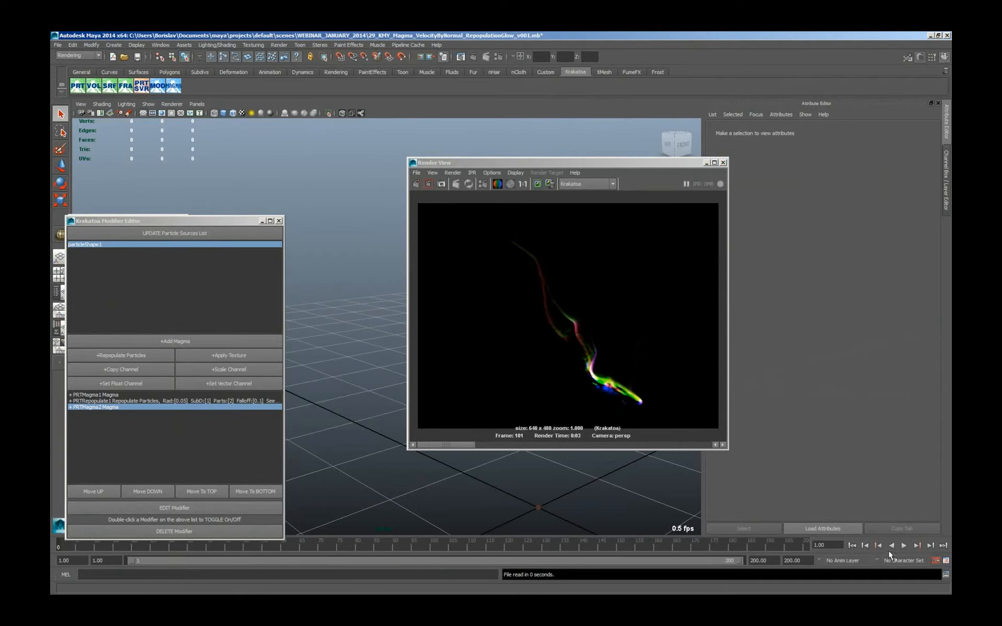
pyautogui.click(904, 545)
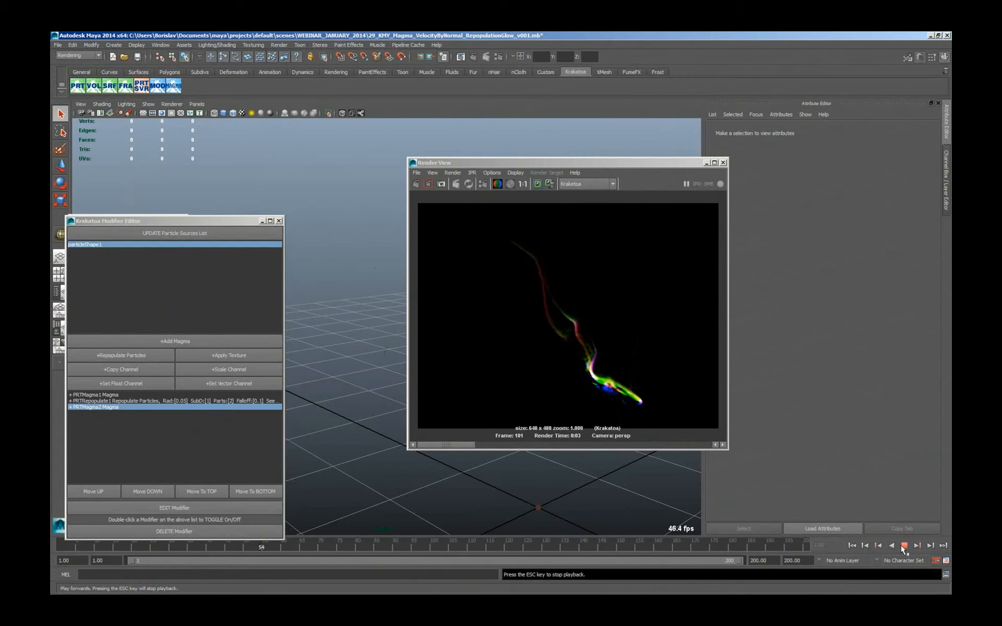
# Step: Stop the playback at frame 94, select the particle object in the viewport, and render the frame
pyautogui.click(904, 546)
pyautogui.moveTo(368, 252); pyautogui.dragTo(484, 500)
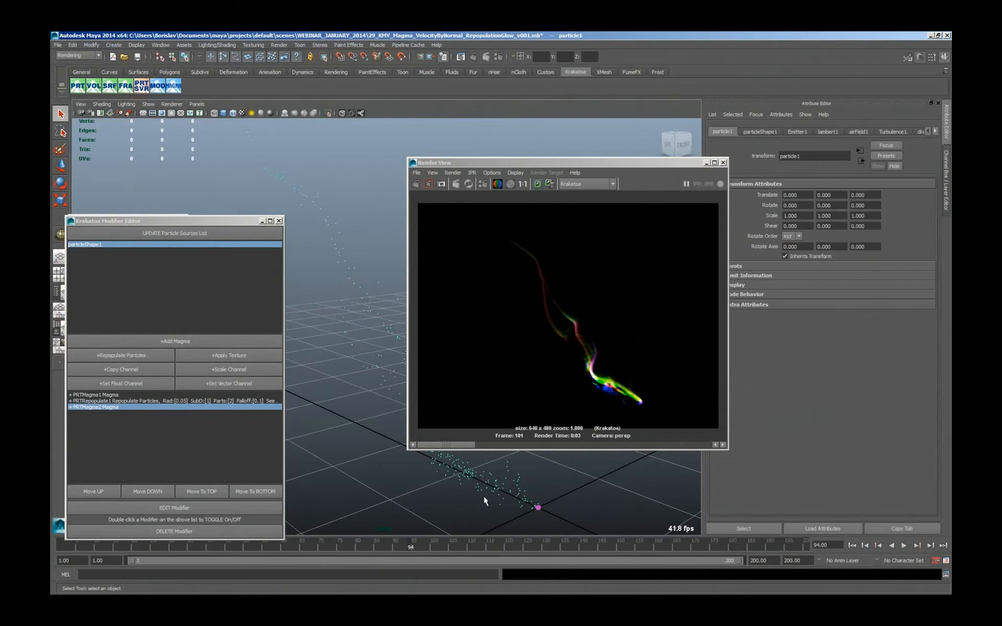
pyautogui.click(420, 185)
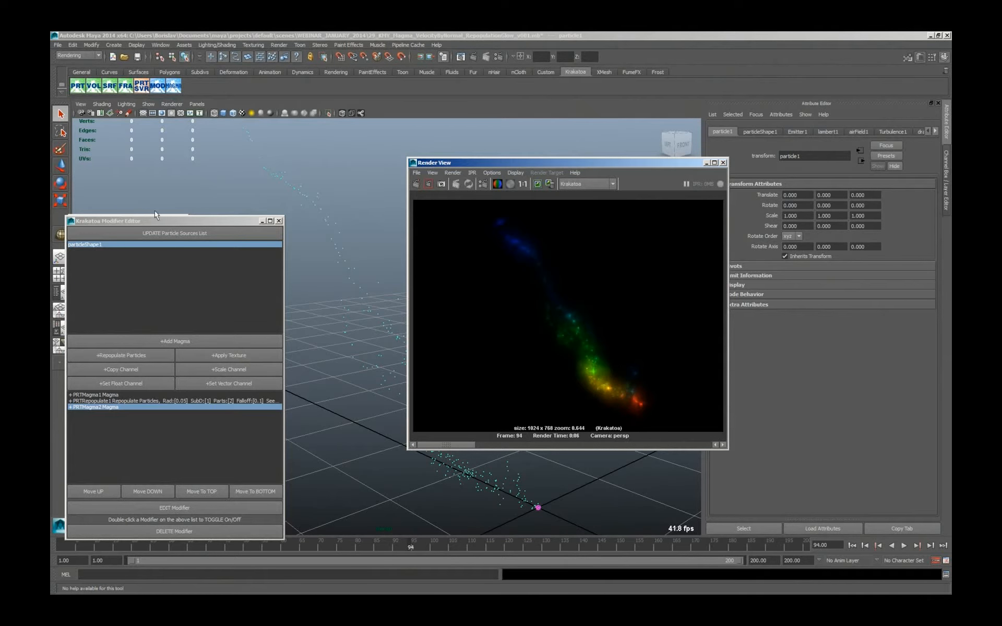
# Step: Update the particle sources list and examine the Normal input, Multiply and Velocity output nodes of the PRTMagma1 modifier
pyautogui.click(154, 233)
pyautogui.click(174, 508)
pyautogui.click(315, 467)
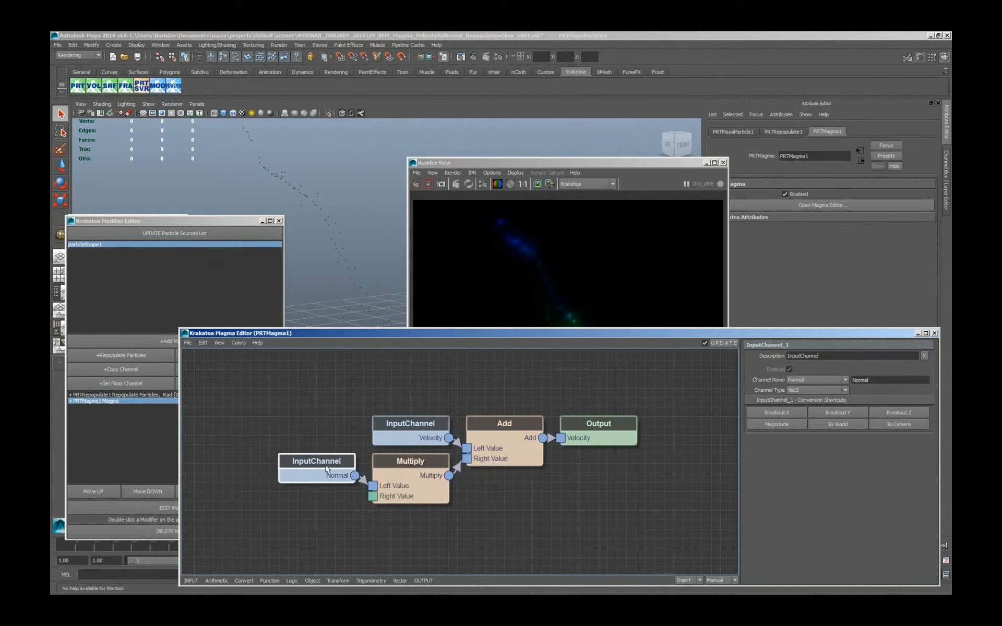
pyautogui.click(399, 469)
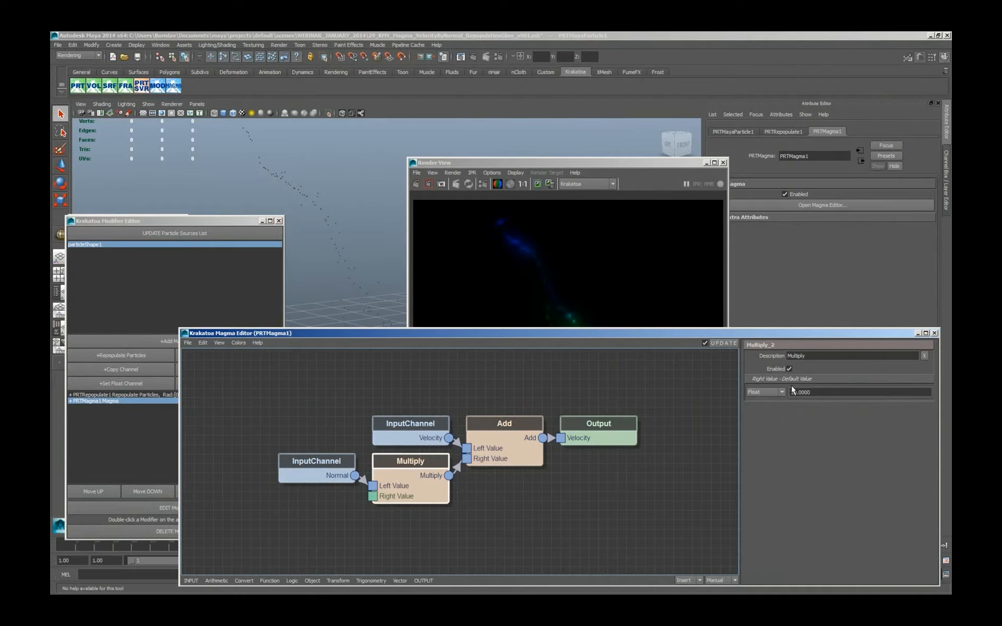
pyautogui.click(598, 432)
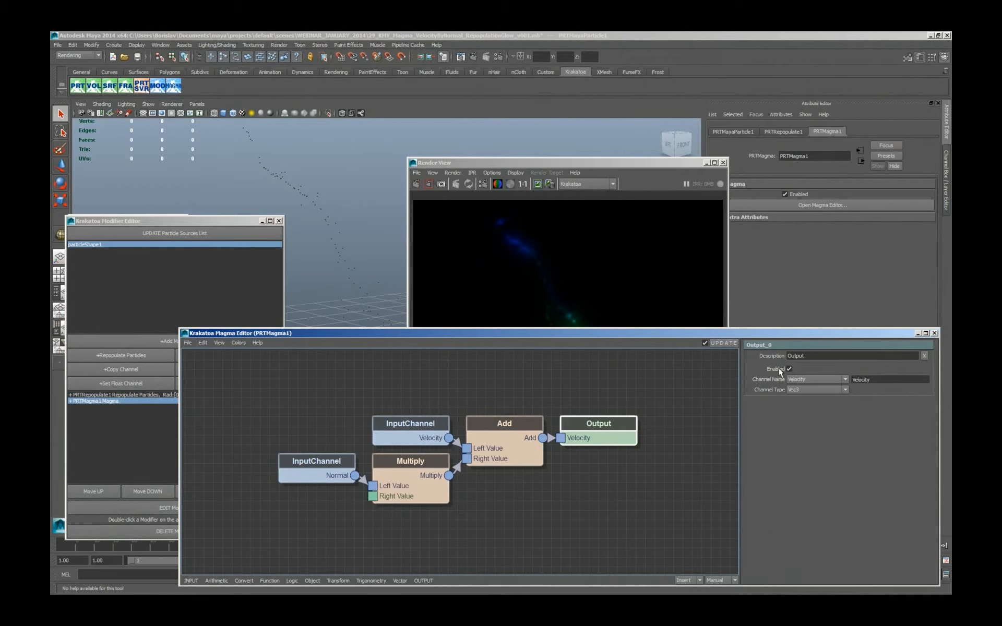
pyautogui.click(934, 334)
# Step: Review the Motion Blur and Depth Of Field options in the Krakatoa render settings
pyautogui.click(505, 60)
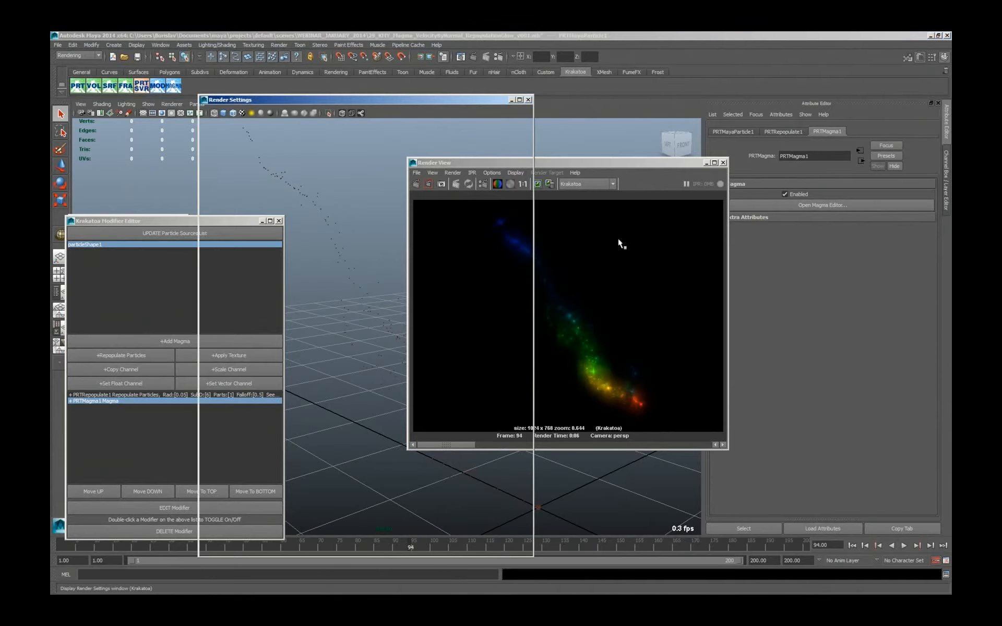
pyautogui.click(268, 153)
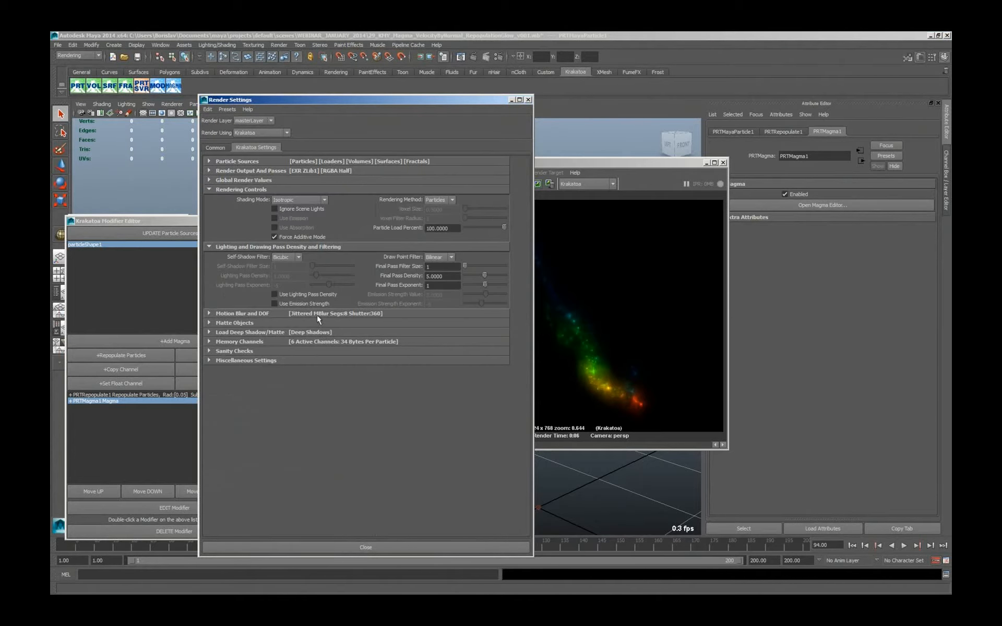
pyautogui.click(318, 315)
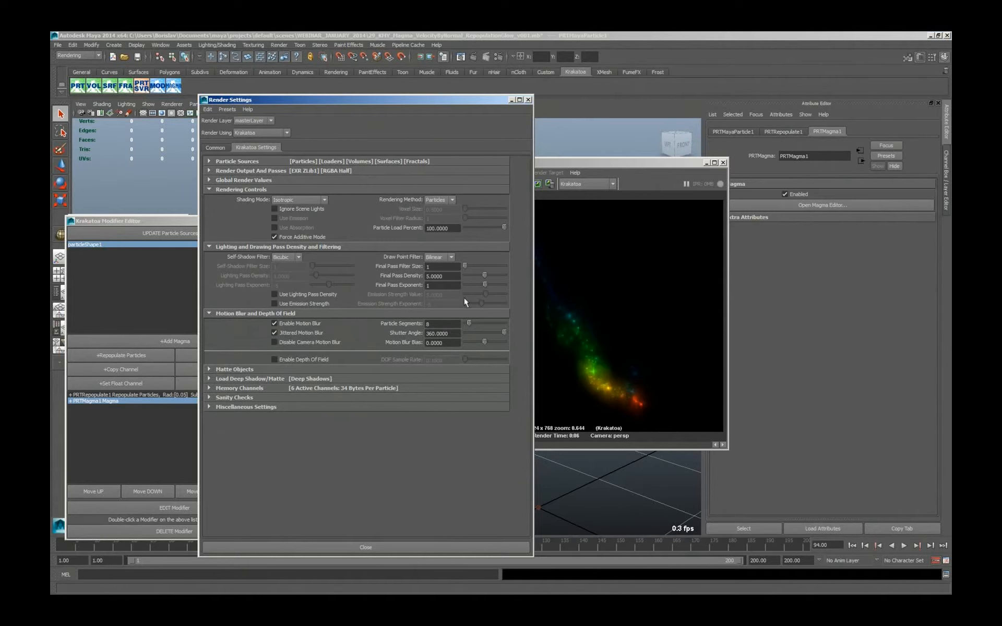
pyautogui.click(528, 99)
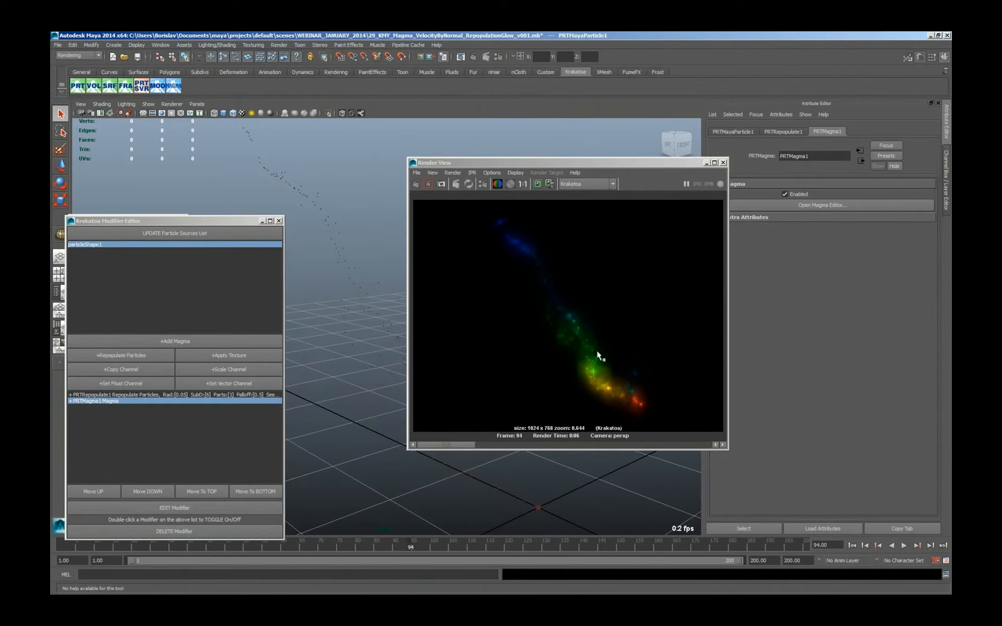
# Step: Inspect the rendered glow up close and watch the movie kmy_magma_vbyn_repopuglow_v001.mov in VLC
pyautogui.scroll(6, 616, 368)
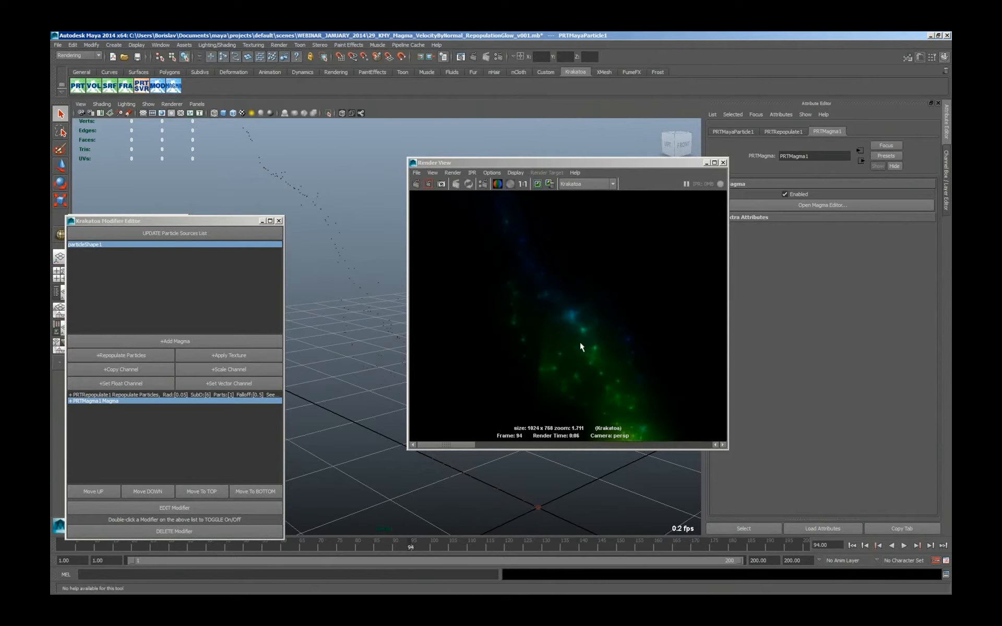
pyautogui.scroll(-3, 572, 356)
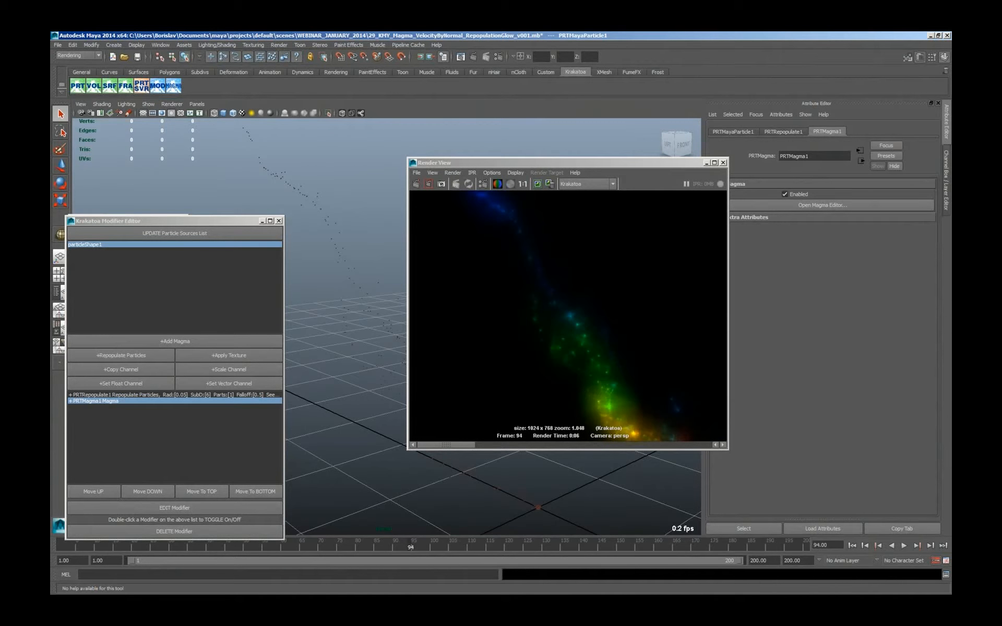
pyautogui.click(847, 202)
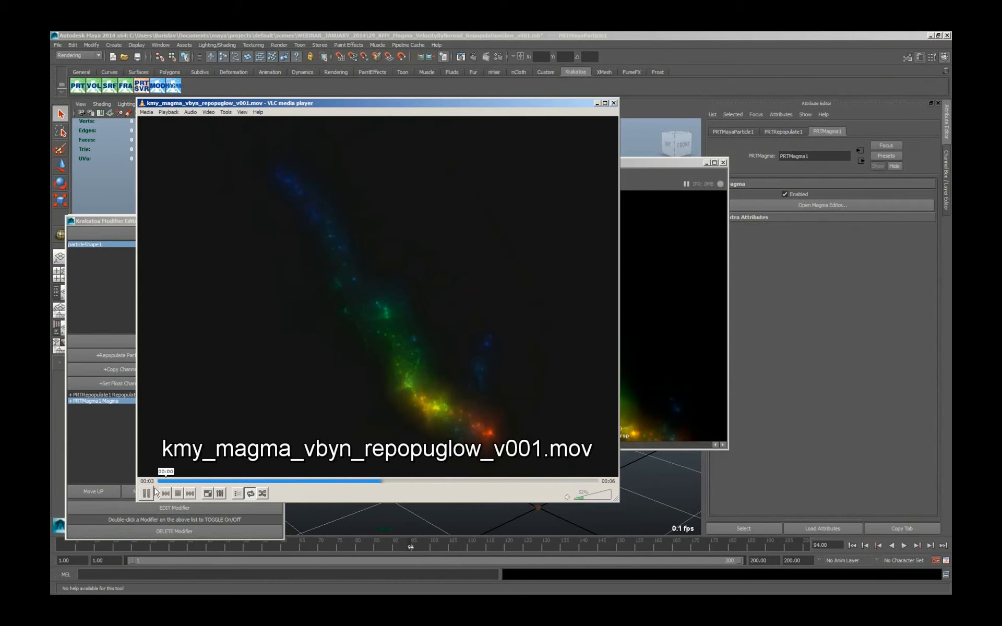
pyautogui.press('space')
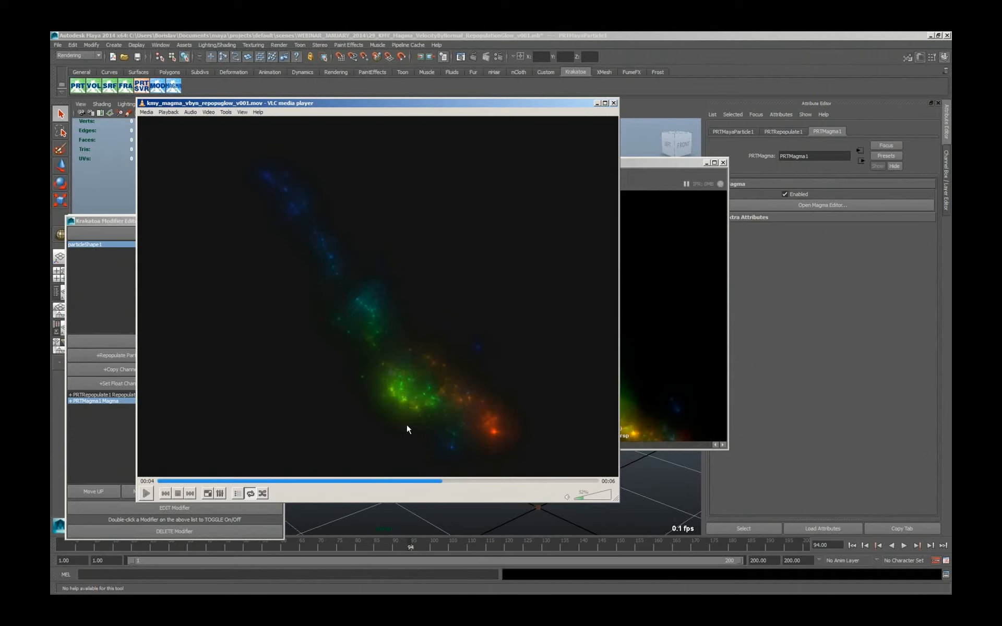
pyautogui.click(614, 103)
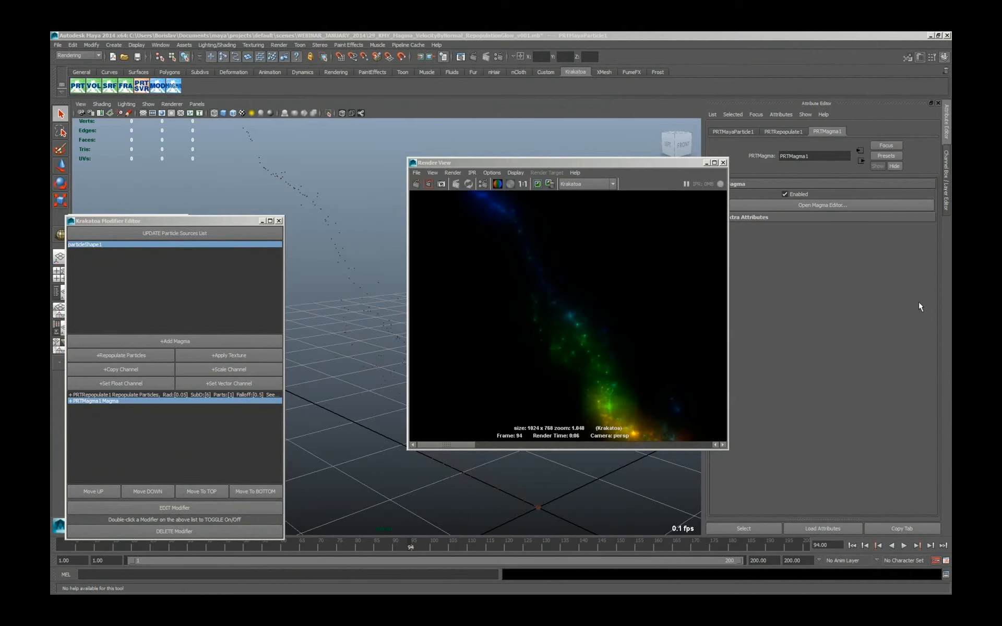
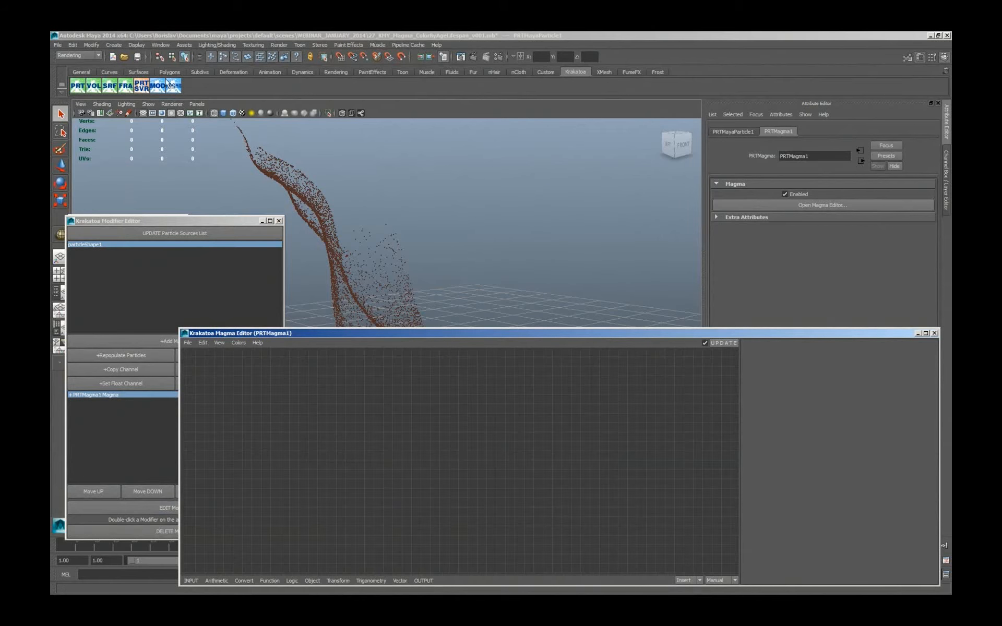
# Step: Create a polygon sphere with a radius of about 0.6 near the particle emitter and display the viewport smooth shaded
pyautogui.click(114, 45)
pyautogui.moveTo(128, 69)
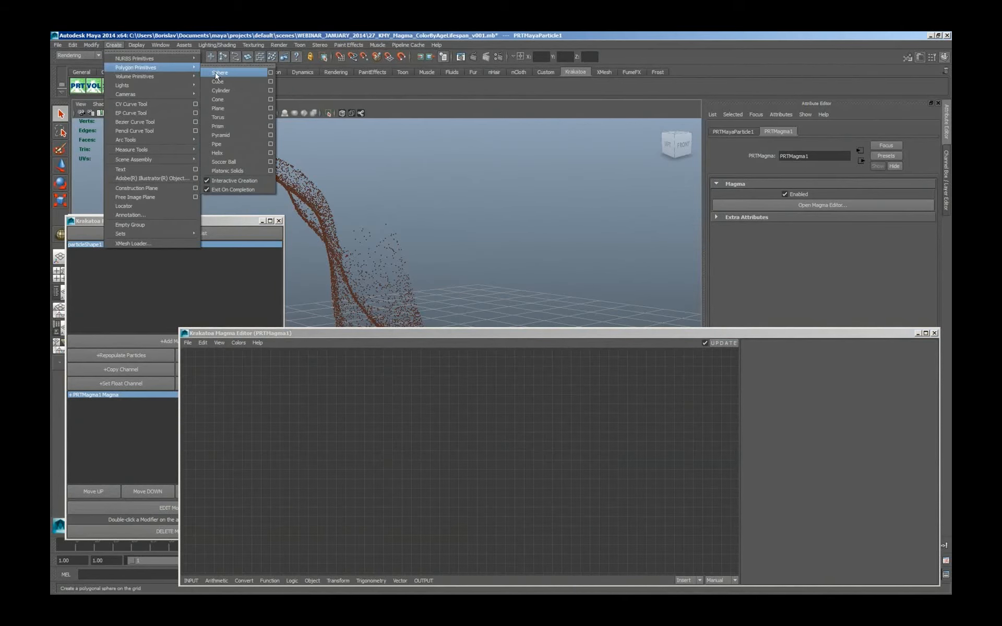
pyautogui.click(224, 70)
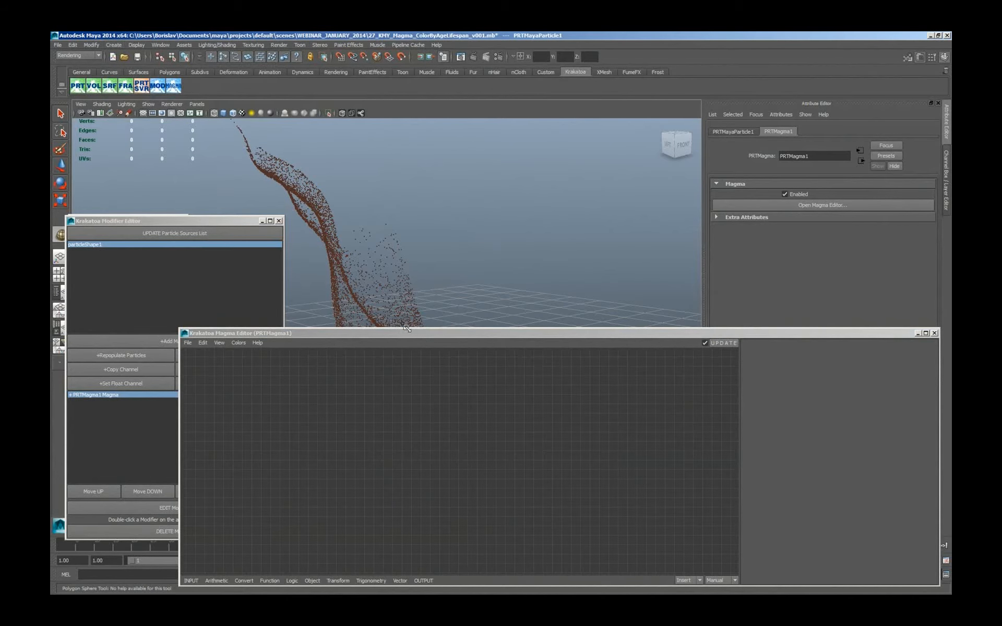
pyautogui.click(917, 334)
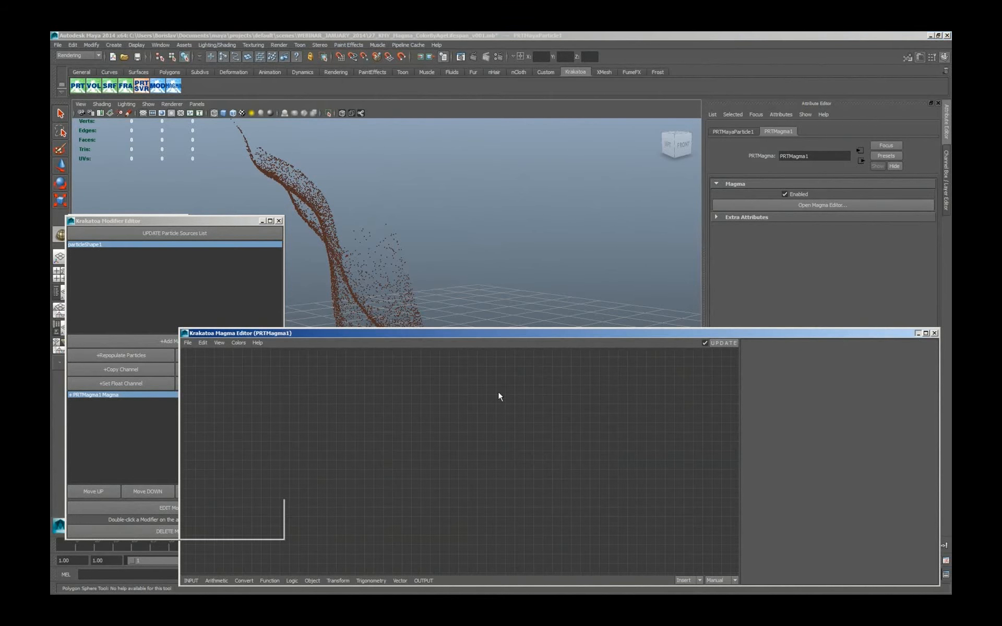
pyautogui.moveTo(501, 494); pyautogui.dragTo(514, 541)
pyautogui.click(225, 114)
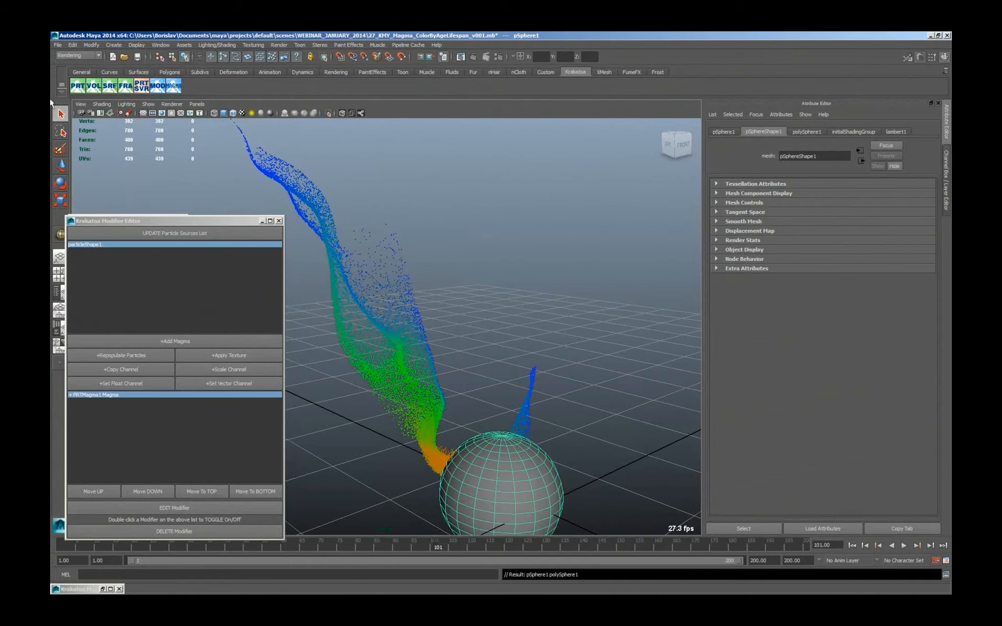
# Step: Move the sphere onto the middle of the particle stream and set its radius to 1
pyautogui.click(63, 166)
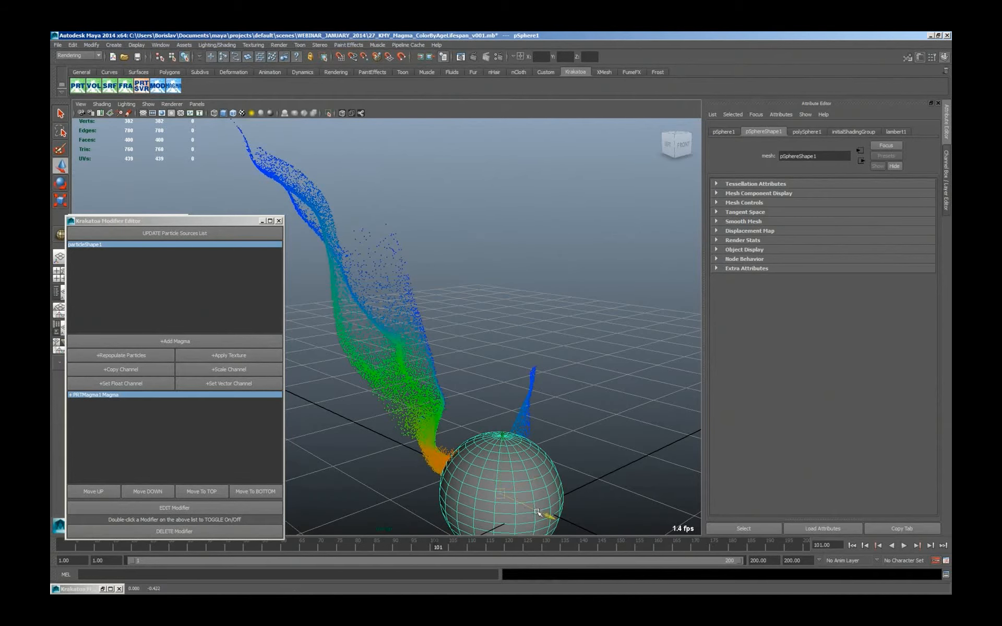
pyautogui.moveTo(502, 484); pyautogui.dragTo(426, 355)
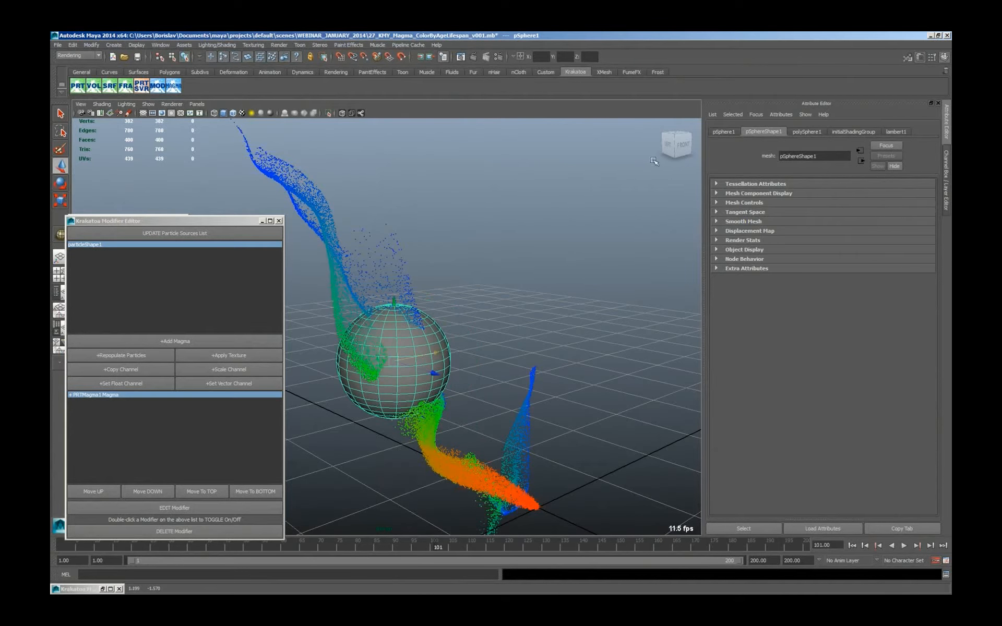
pyautogui.click(805, 131)
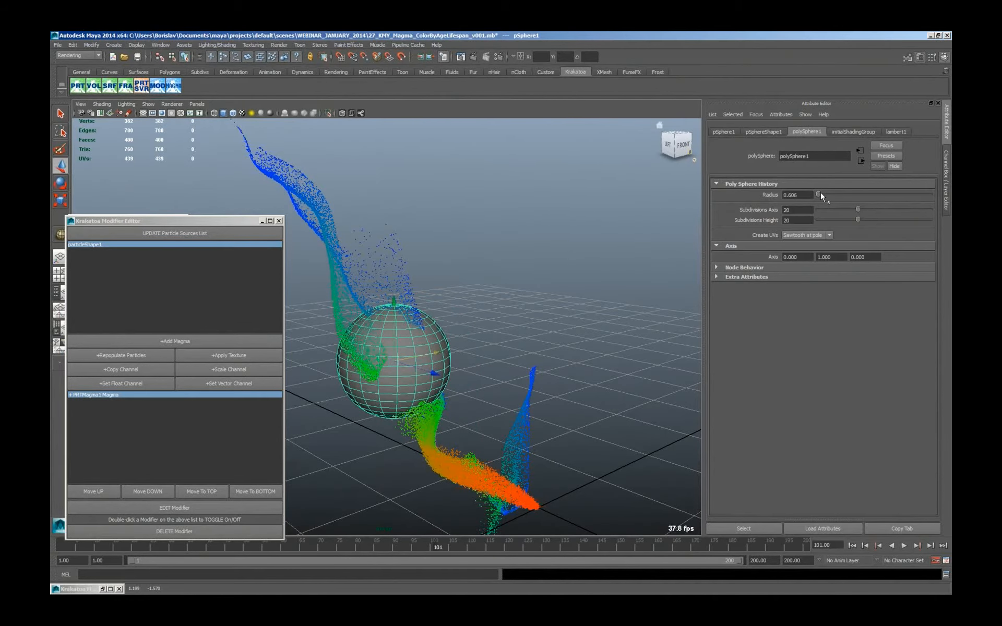
pyautogui.moveTo(821, 194); pyautogui.dragTo(809, 193)
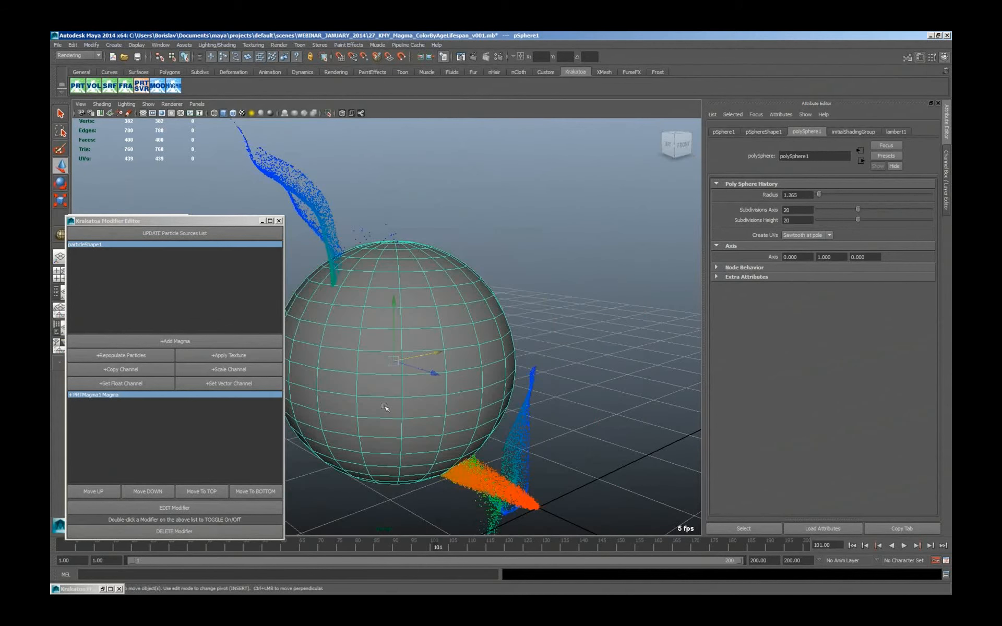
pyautogui.doubleClick(799, 195)
pyautogui.write('1')
pyautogui.press('Return')
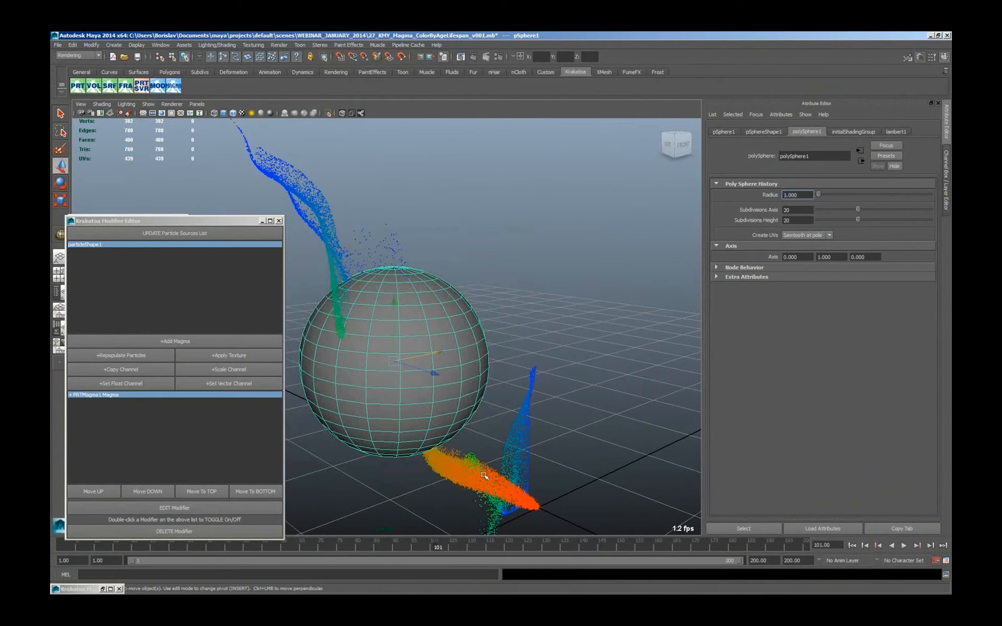
# Step: Add a Color output to the empty PRTMagma1 flow and connect an InVolume node to it
pyautogui.click(76, 589)
pyautogui.press('Return')
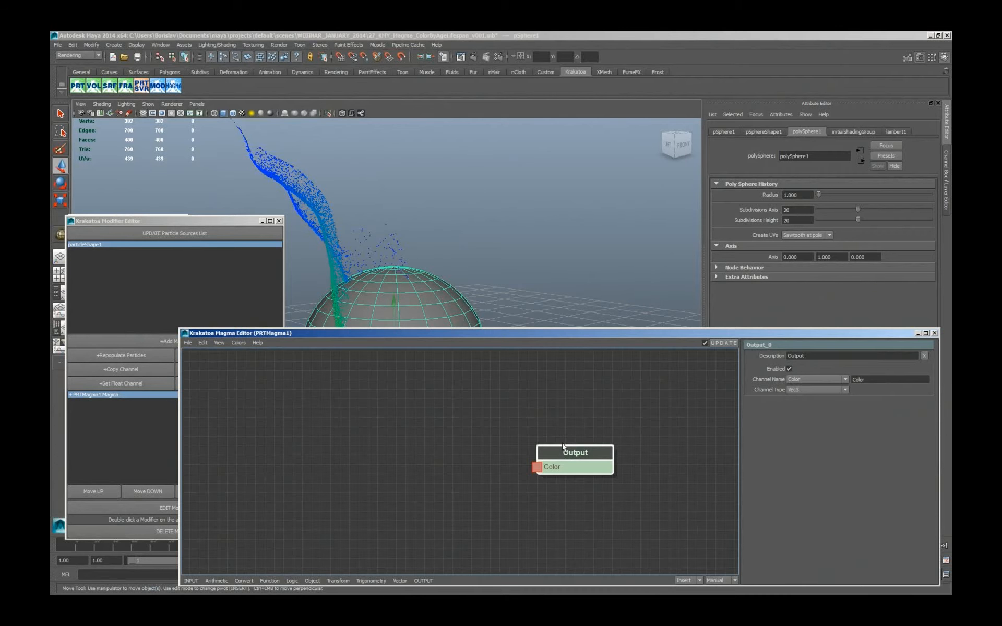
pyautogui.hotkey('alt', 'o')
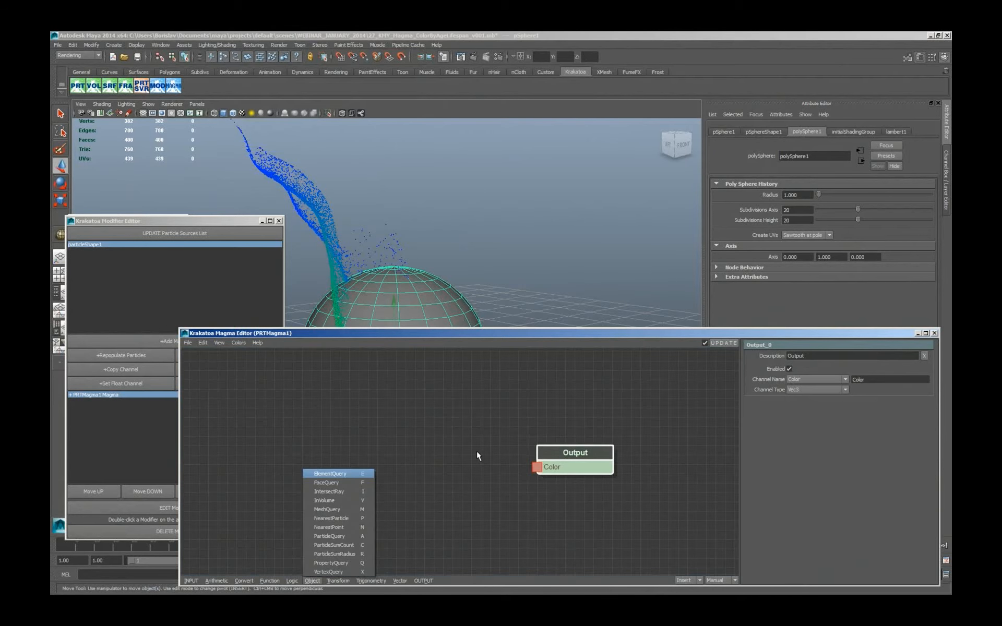
pyautogui.click(342, 502)
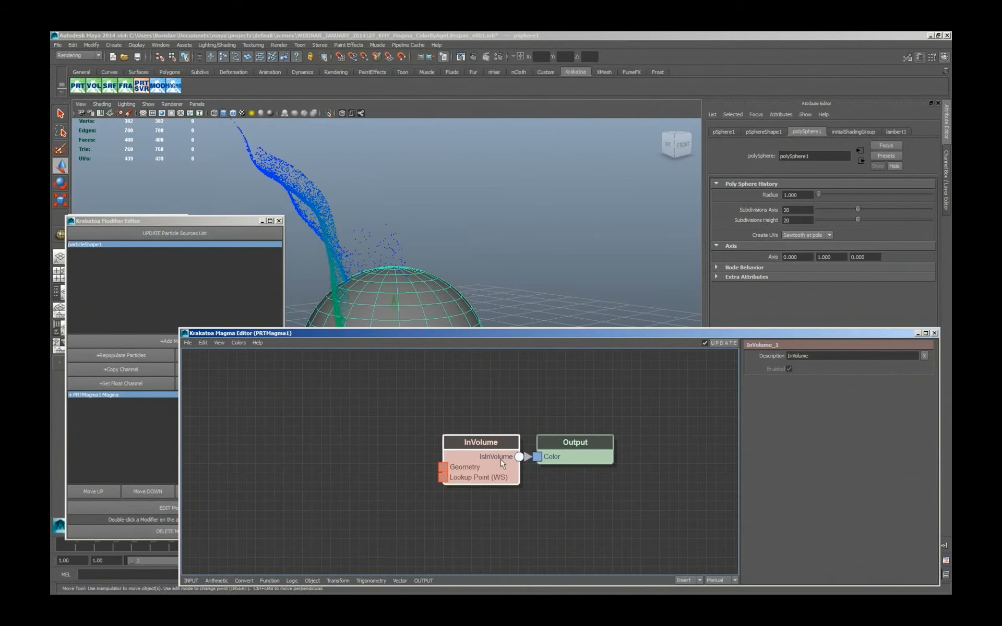
# Step: Insert a Switch node between InVolume and the Color output, with IsInVolume feeding its Boolean socket
pyautogui.press('w')
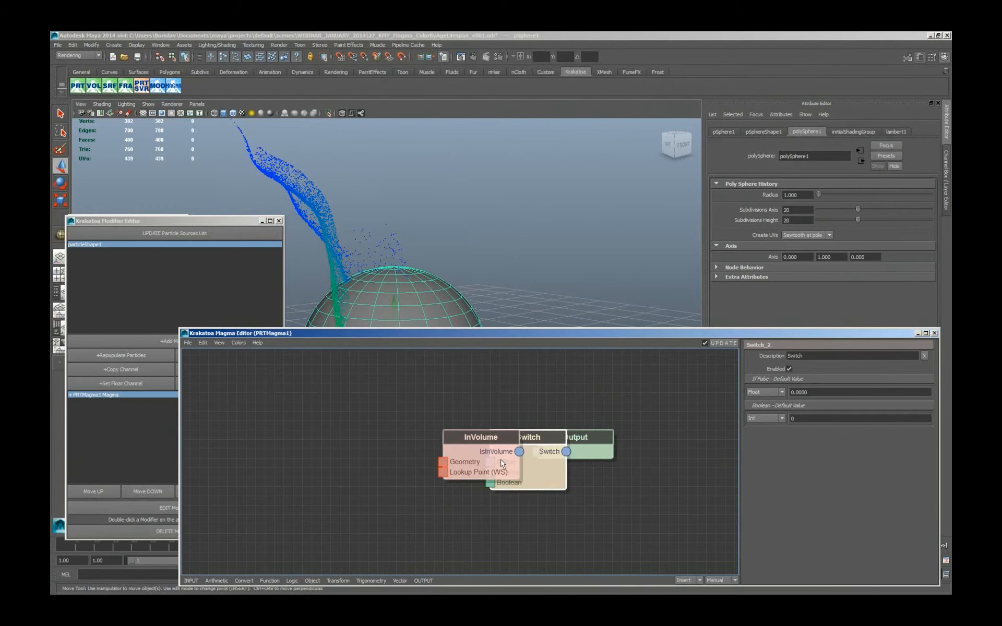
pyautogui.press('d')
pyautogui.press('w')
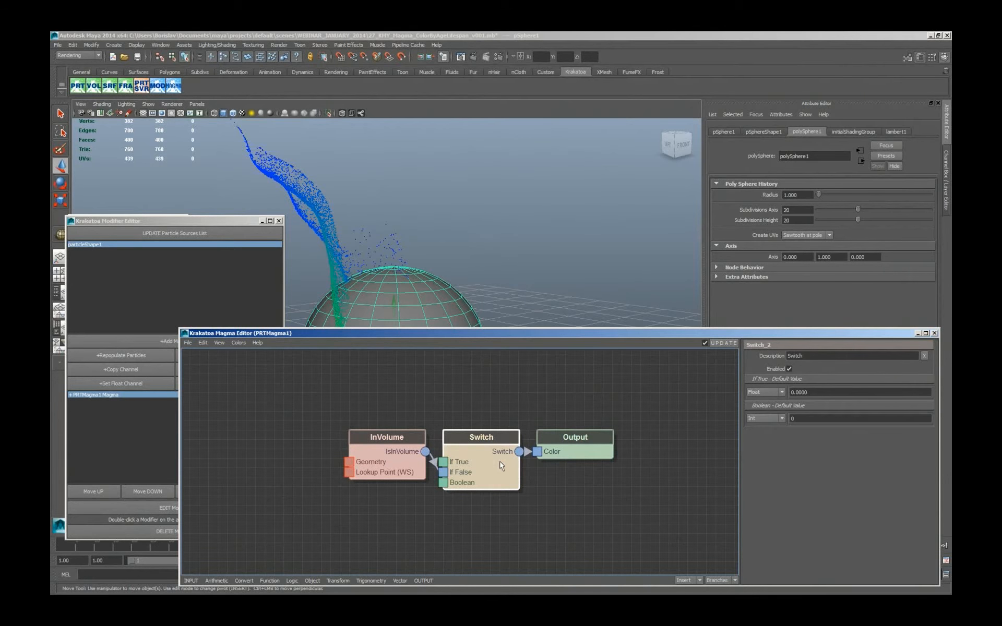
pyautogui.press('w')
# Step: Connect an InputGeometry node holding pSphereShape1 to InVolume's Geometry, and the Position channel converted with ToWorld to its Lookup Point
pyautogui.click(349, 472)
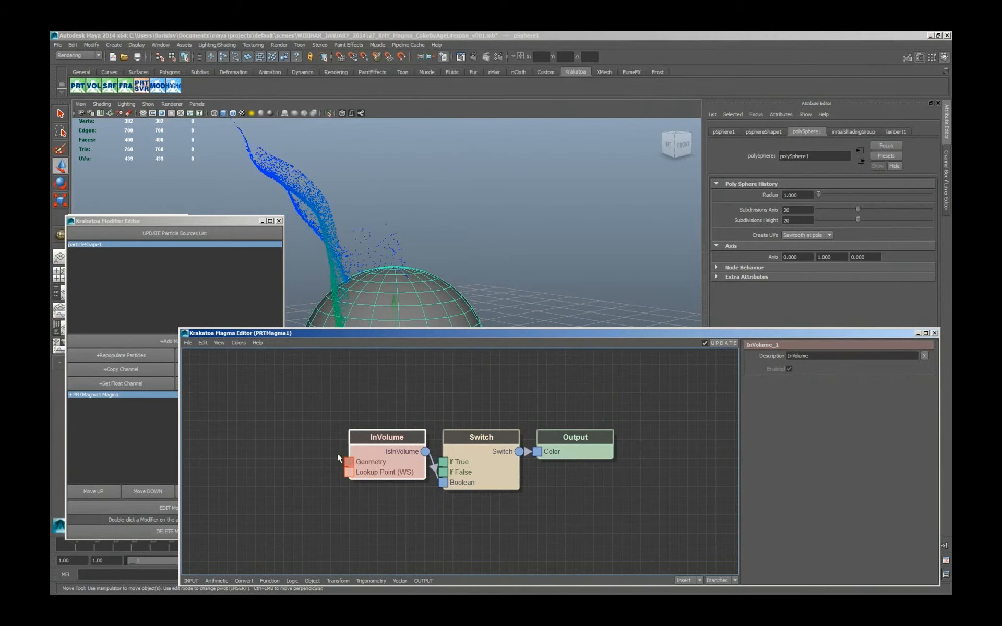
pyautogui.moveTo(349, 462); pyautogui.dragTo(287, 436)
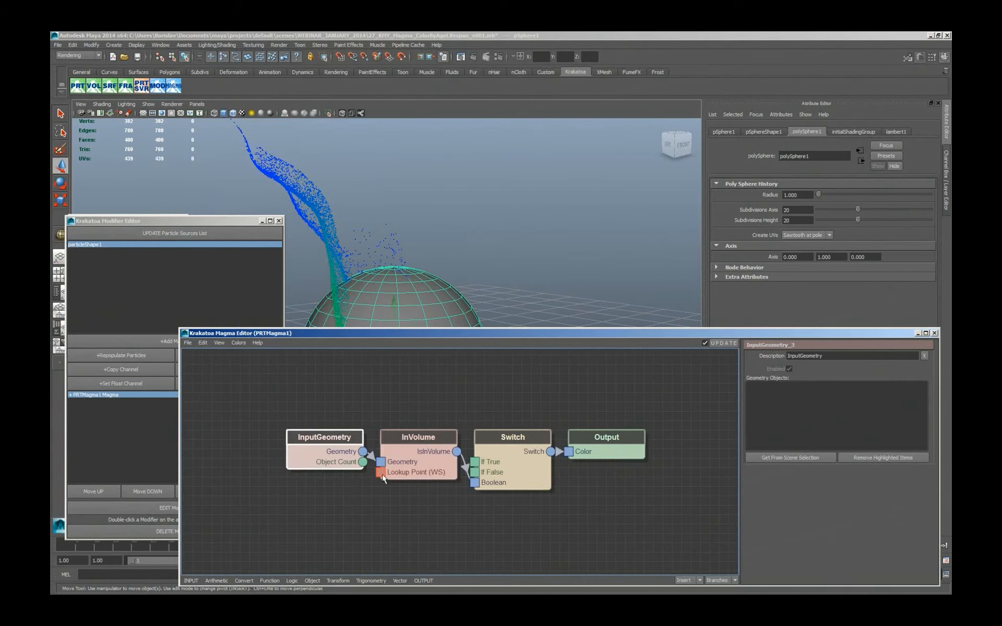
pyautogui.moveTo(381, 472); pyautogui.dragTo(305, 506)
pyautogui.click(355, 508)
pyautogui.click(394, 439)
pyautogui.click(772, 457)
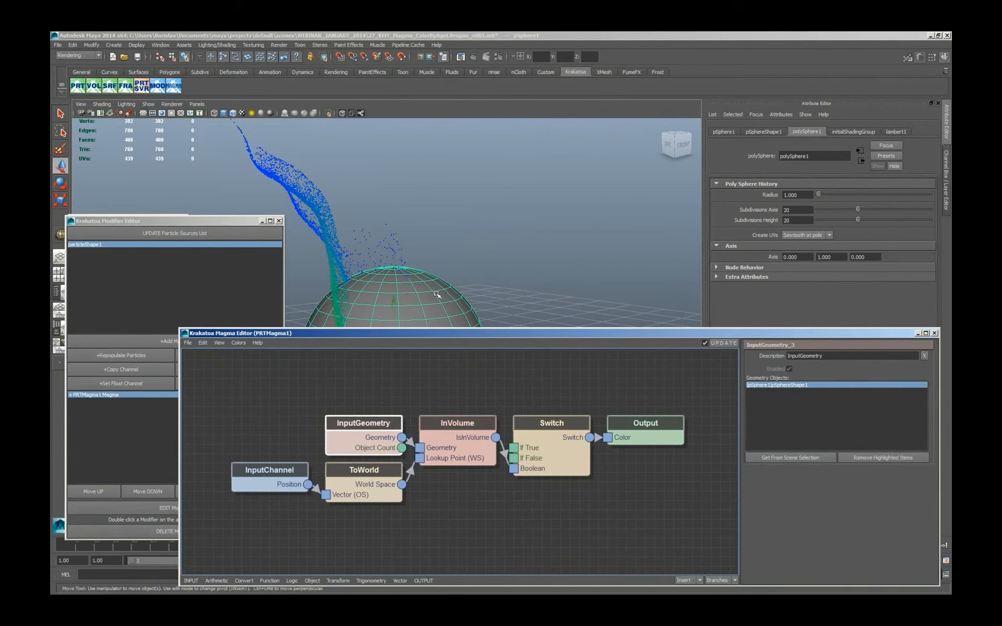
# Step: Feed the Switch with red (1,0,0) for If True and yellow (1,1,0) for If False, and render the frame
pyautogui.click(556, 439)
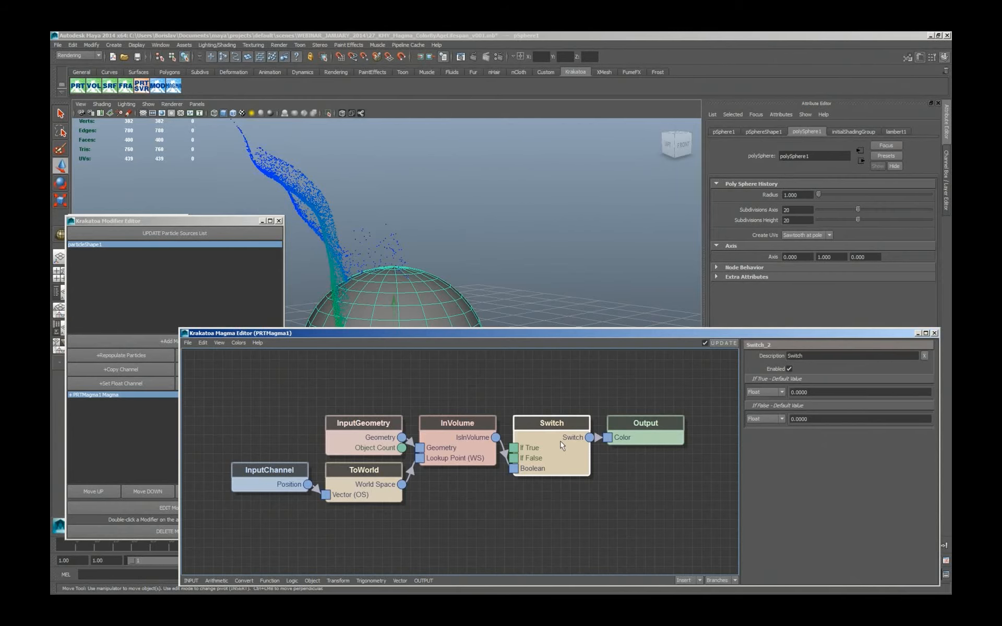
pyautogui.hotkey('shift', 'r')
pyautogui.hotkey('shift', 'y')
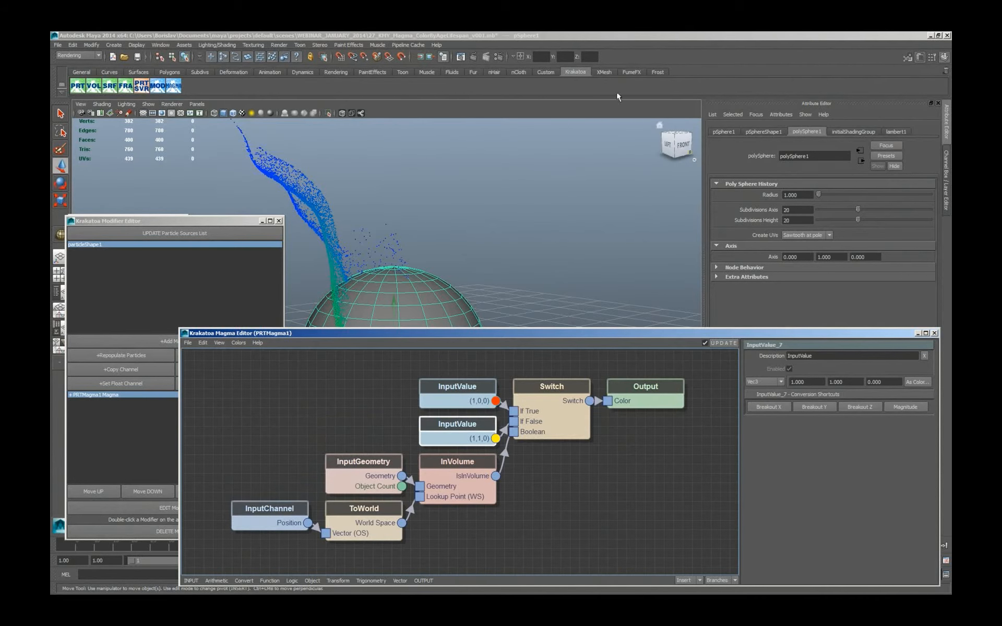
pyautogui.click(472, 57)
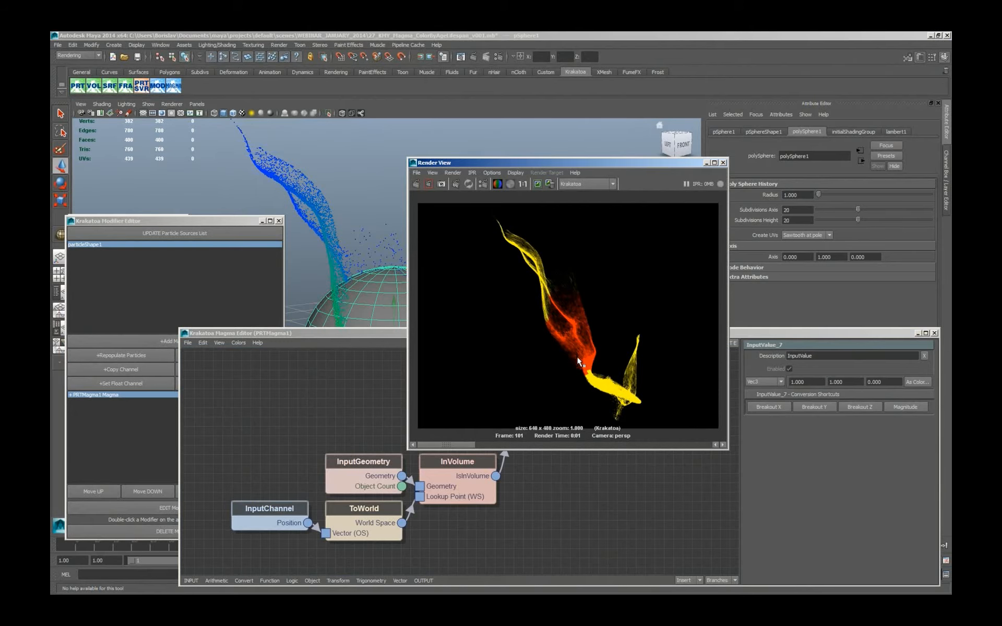
# Step: Add a second Output node set to the Density channel and feed it from InVolume's IsInVolume
pyautogui.click(602, 493)
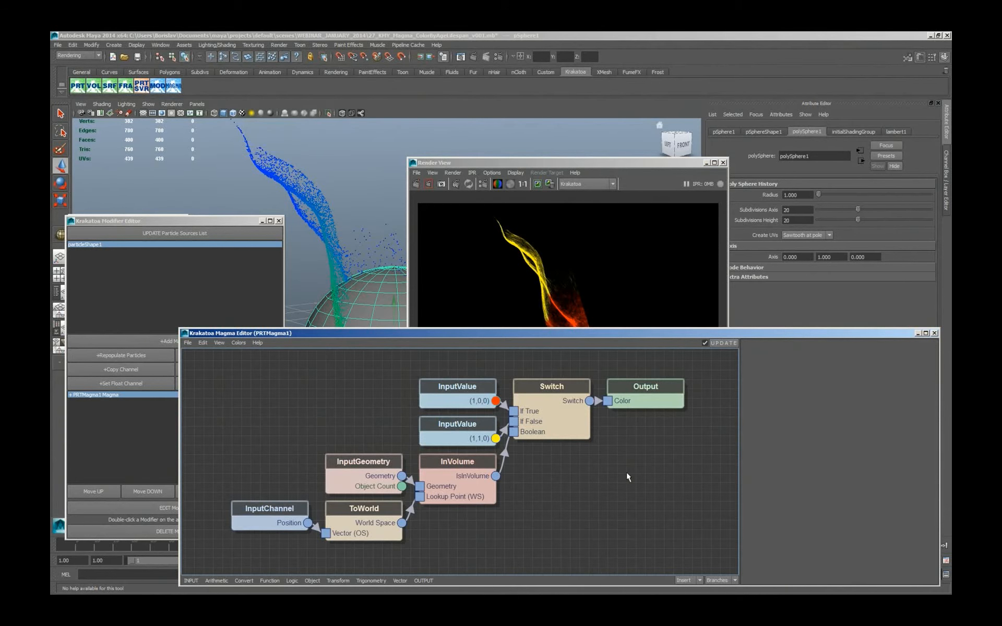
pyautogui.hotkey('ctrl', 'o')
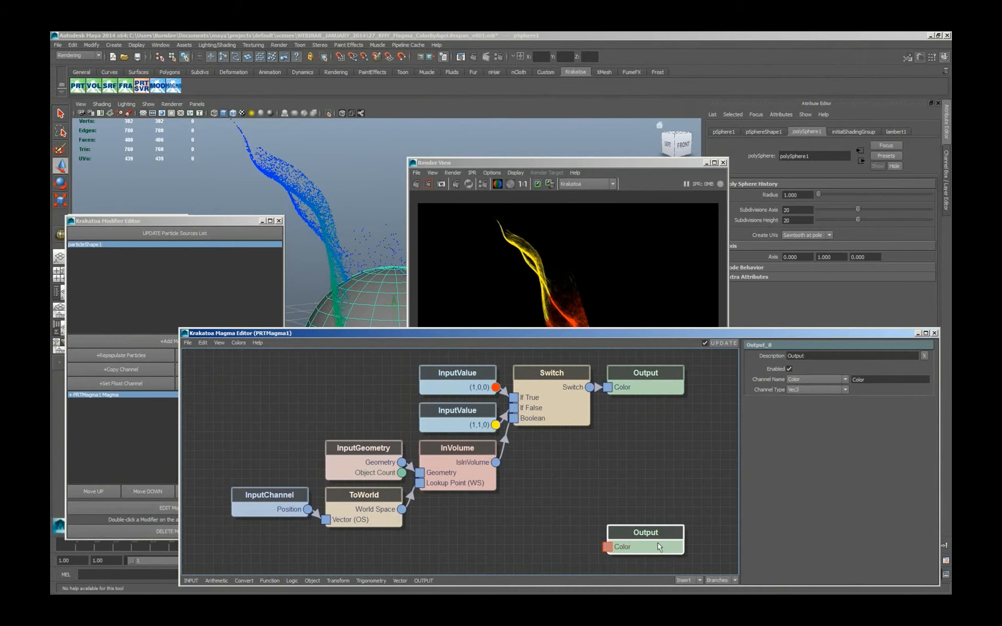
pyautogui.click(803, 379)
pyautogui.click(805, 405)
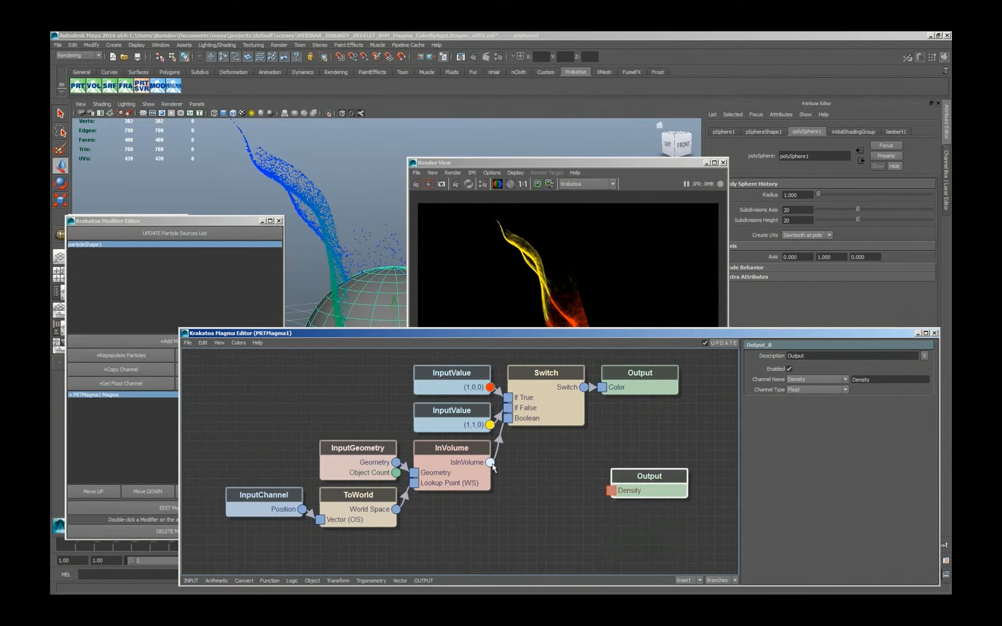
pyautogui.moveTo(490, 463); pyautogui.dragTo(611, 491)
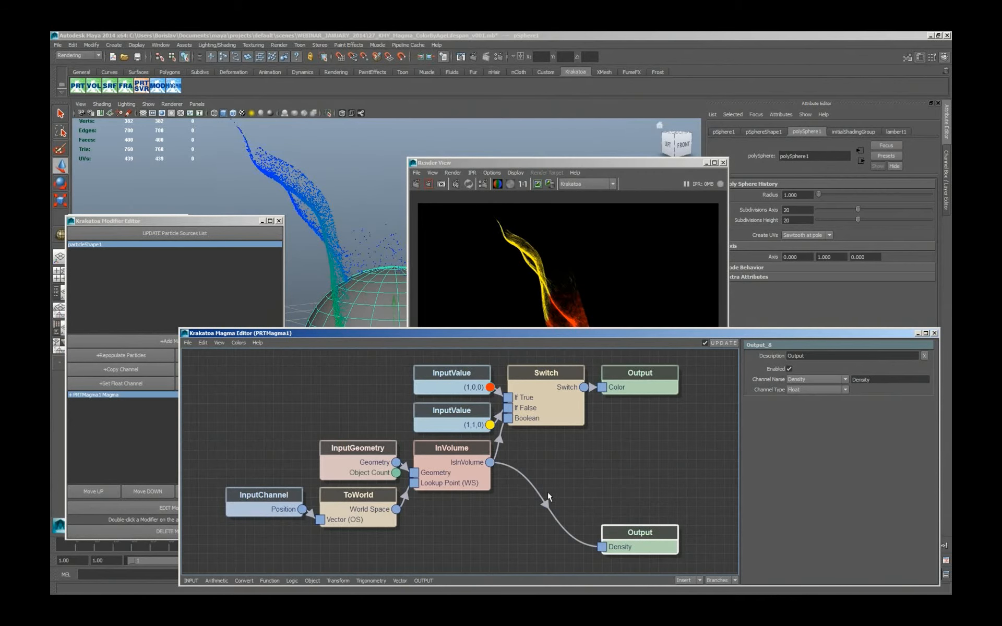
# Step: Insert ToFloat and Subtract nodes before the Density output, subtracting the IsInVolume value from 1.0, and render the frame
pyautogui.click(575, 483)
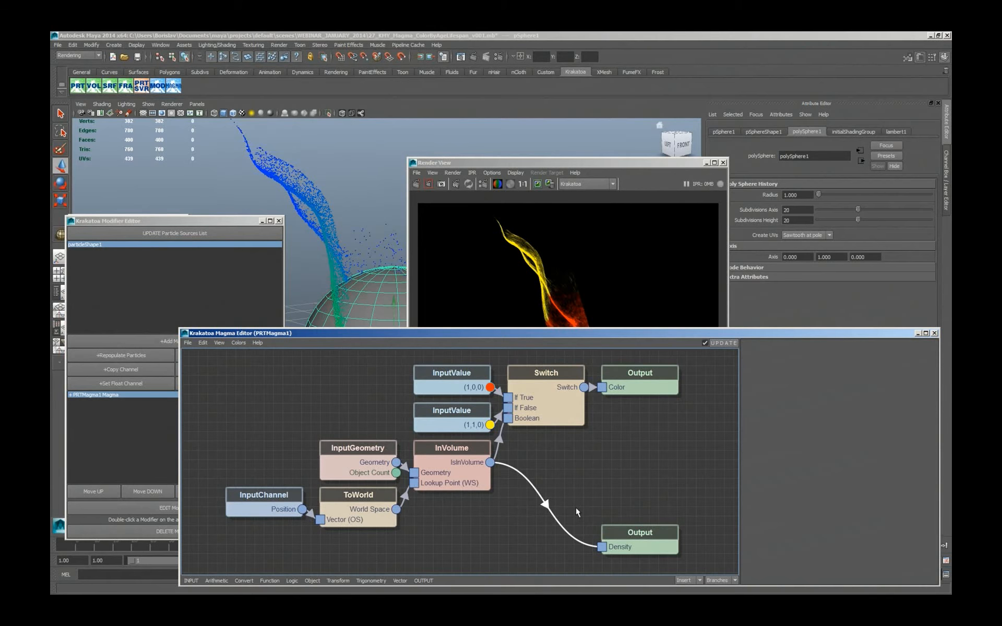
pyautogui.press('c')
pyautogui.press('f')
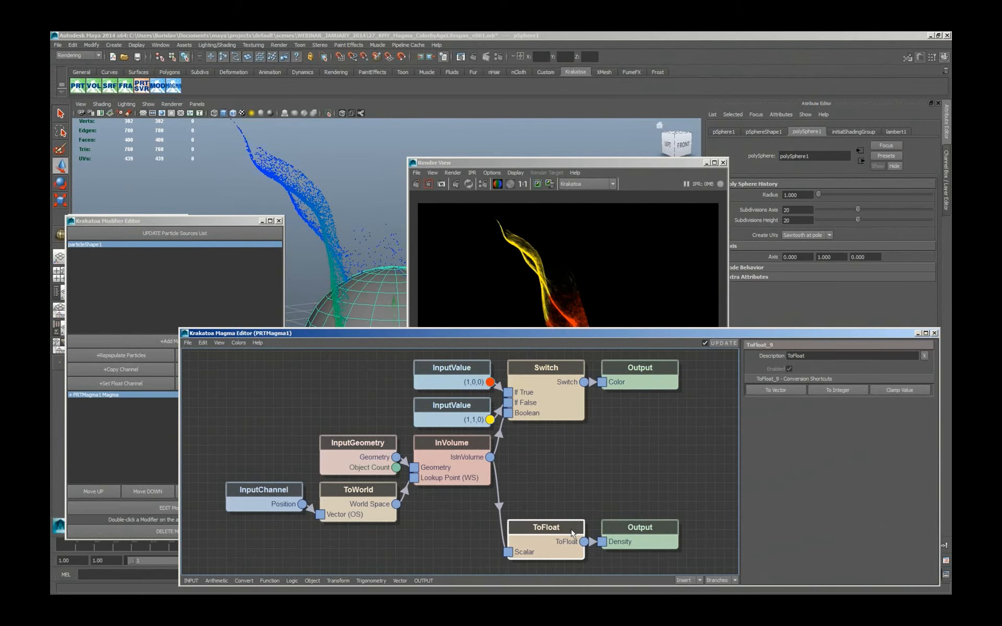
pyautogui.press('a')
pyautogui.press('s')
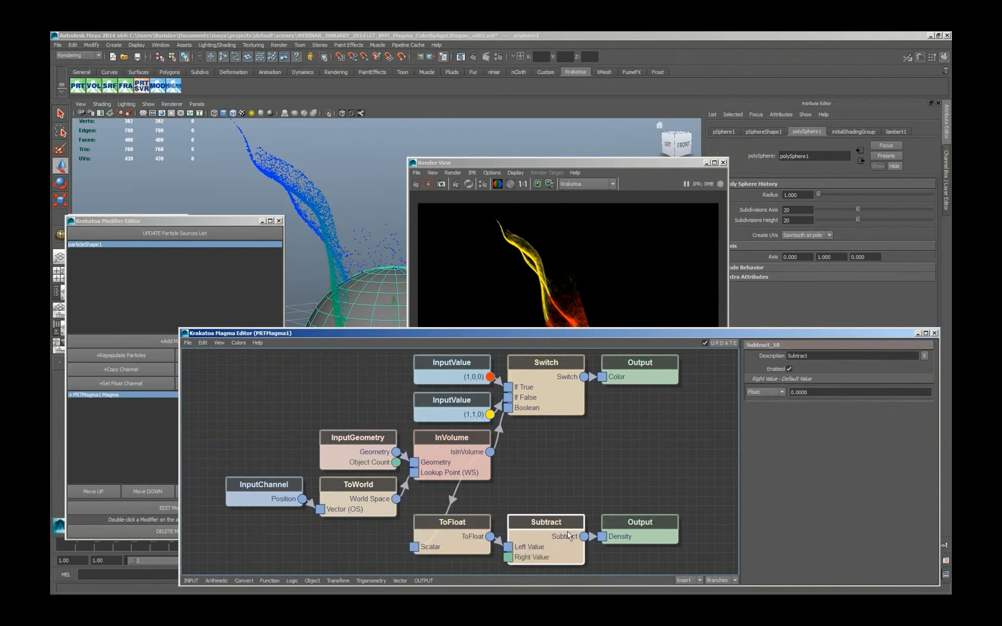
pyautogui.press('w')
pyautogui.click(416, 185)
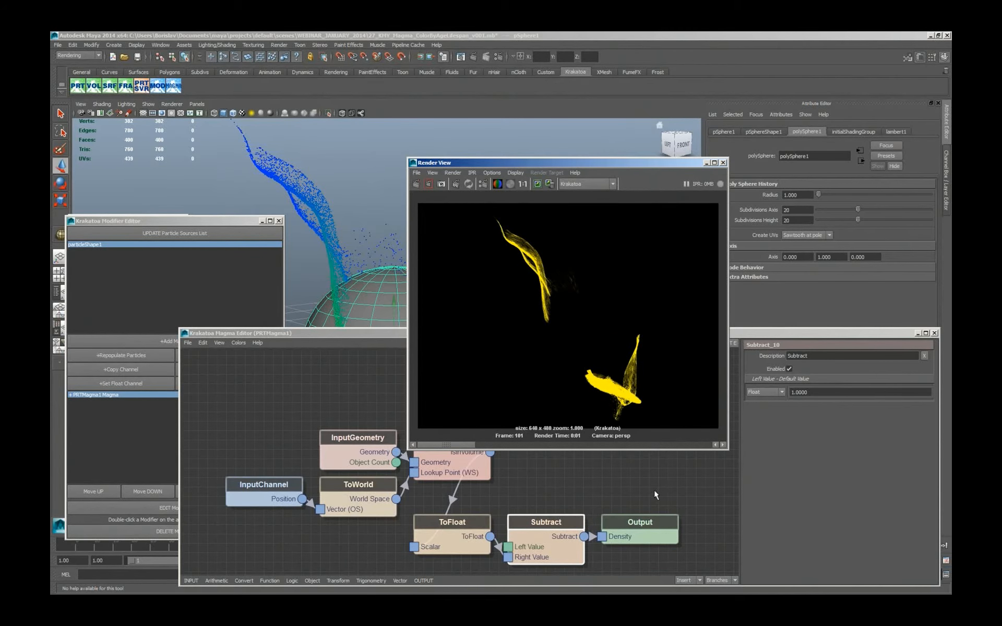
# Step: Delete the ToFloat, Subtract and Density Output nodes from the flow
pyautogui.click(594, 499)
pyautogui.moveTo(659, 561); pyautogui.dragTo(412, 516)
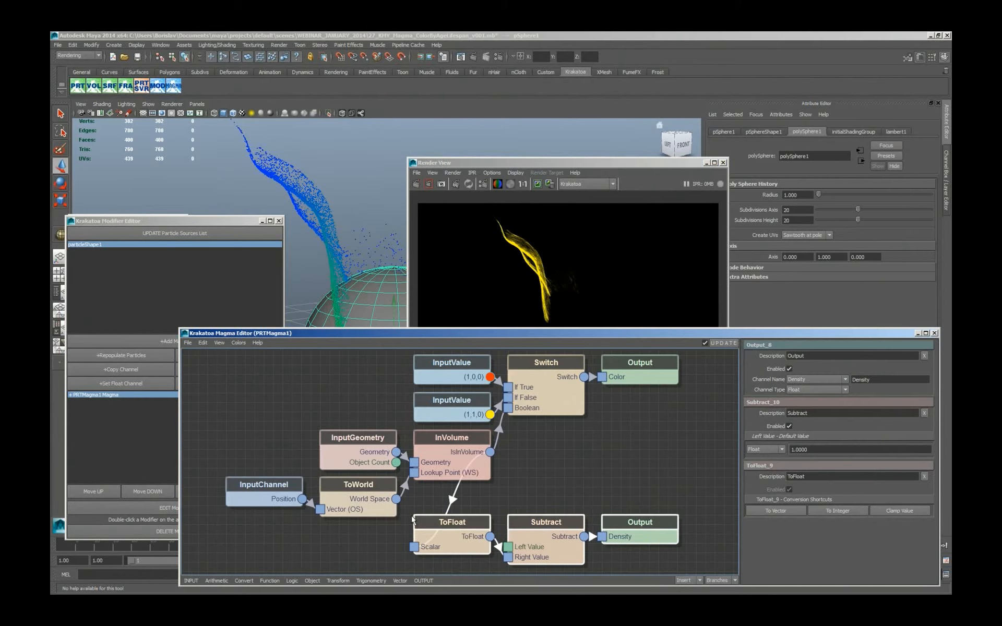
pyautogui.press('Delete')
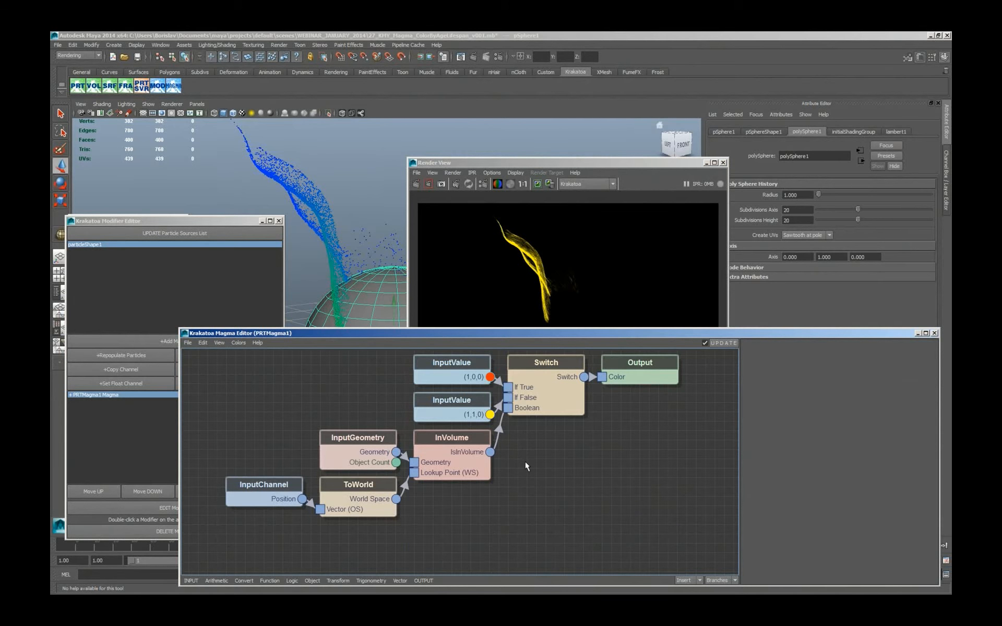
# Step: Add a NearestPoint node with InputGeometry feeding its Geometry and the existing ToWorld feeding its Lookup Point
pyautogui.hotkey('alt', 'o')
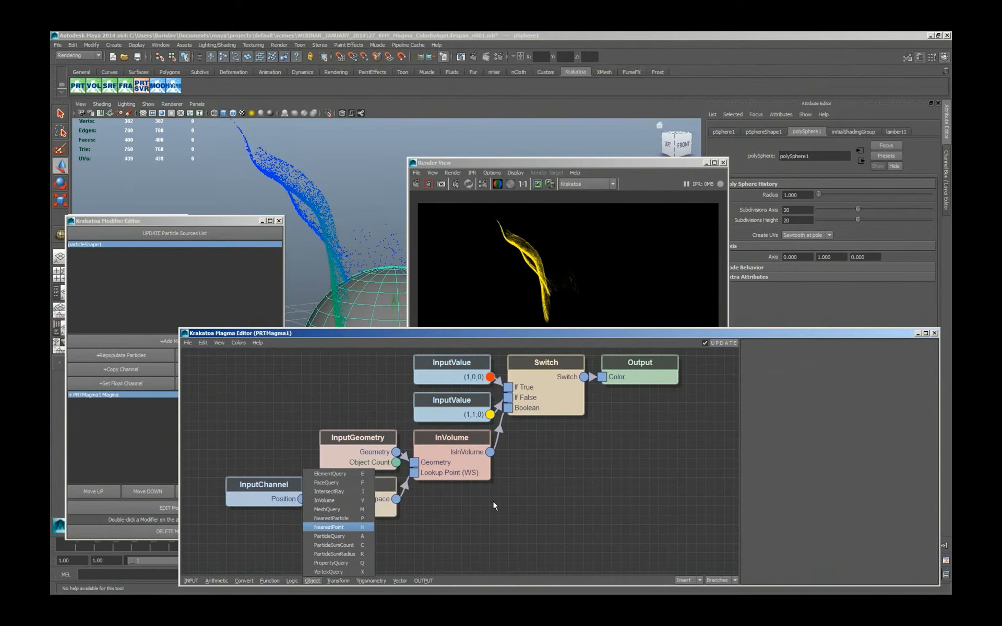
pyautogui.click(334, 527)
pyautogui.moveTo(633, 546); pyautogui.dragTo(461, 516)
pyautogui.click(509, 521)
pyautogui.moveTo(513, 537); pyautogui.dragTo(444, 539)
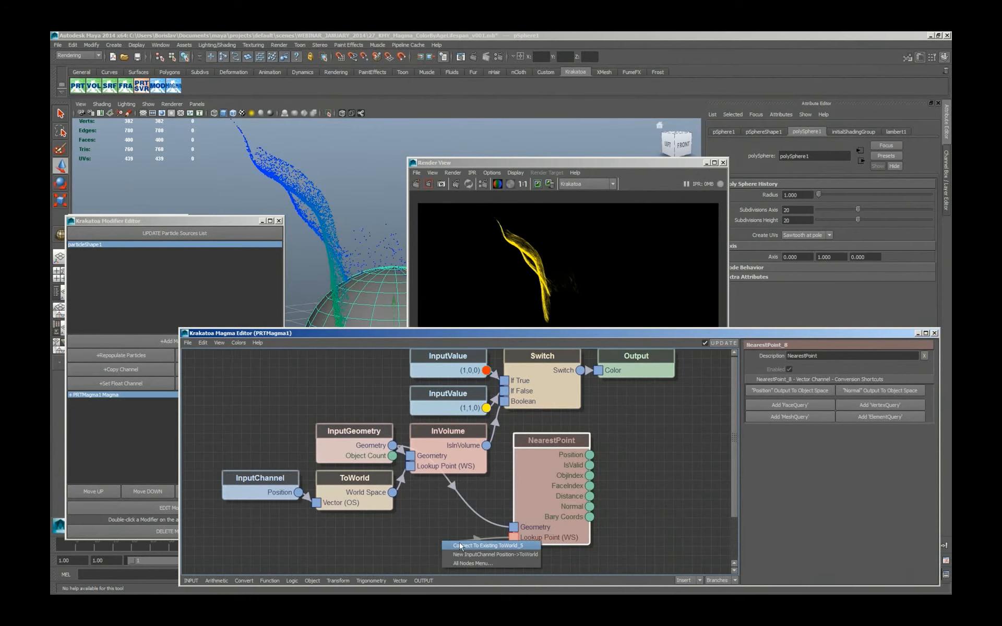
pyautogui.click(487, 541)
pyautogui.moveTo(632, 532); pyautogui.dragTo(543, 487)
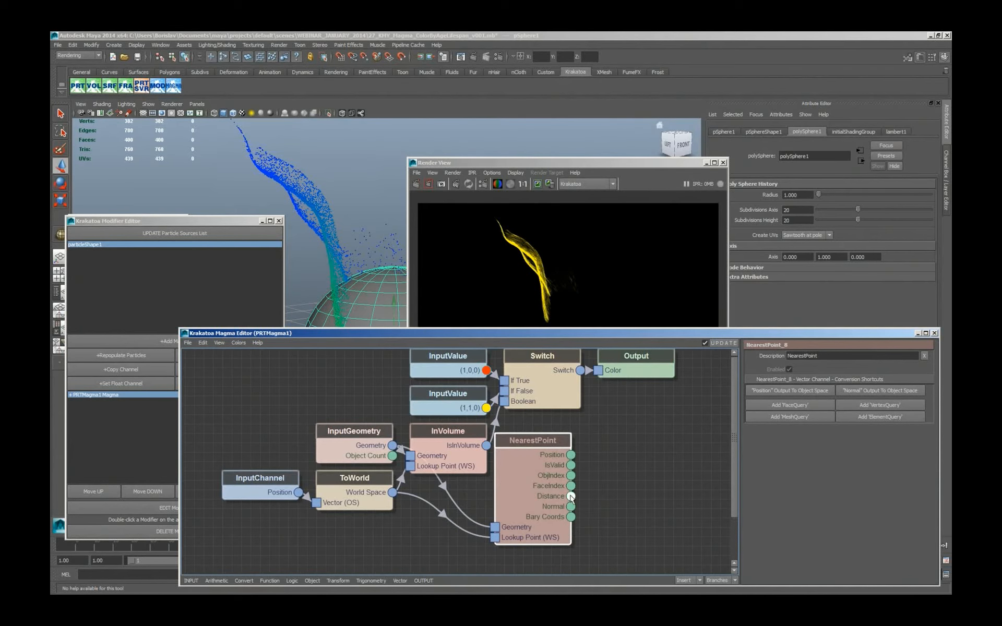
# Step: Compare NearestPoint's Distance against 0.0 with a Less node, connect it to the Switch's Boolean socket, and render the frame
pyautogui.moveTo(571, 496); pyautogui.dragTo(614, 488)
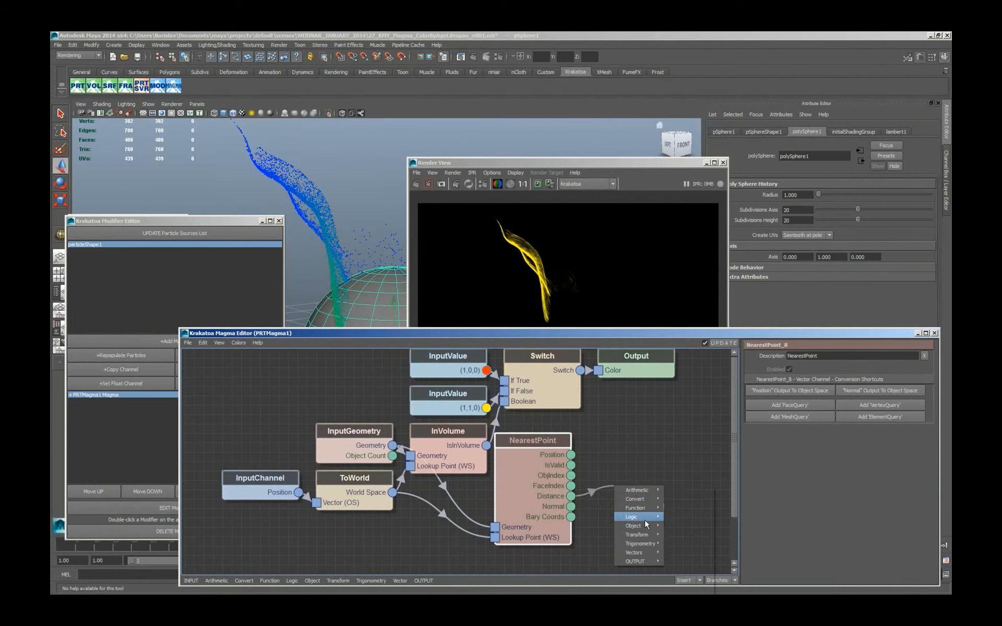
pyautogui.moveTo(646, 519)
pyautogui.click(684, 518)
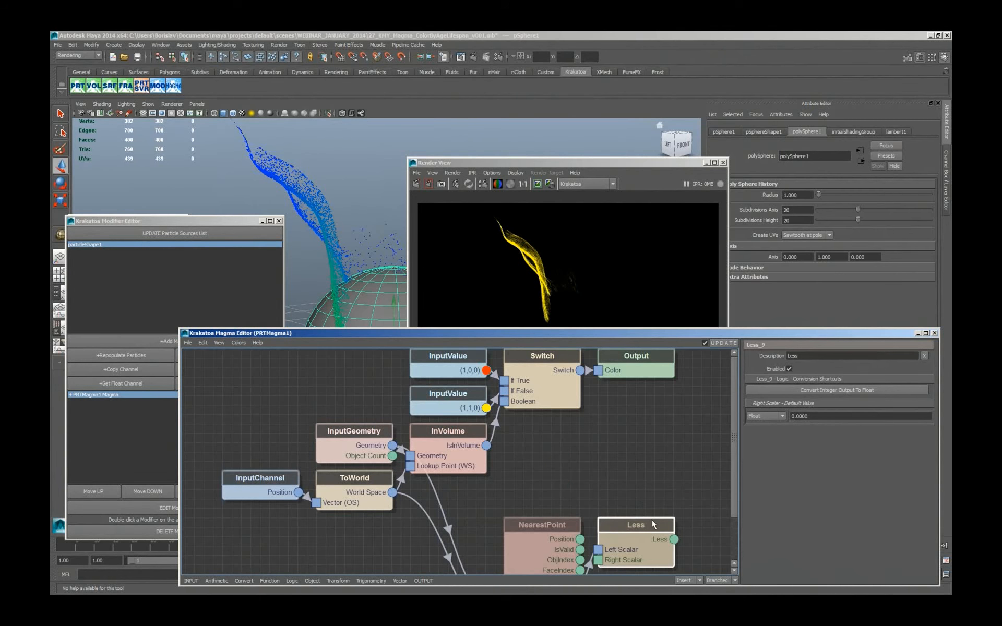
pyautogui.moveTo(617, 484); pyautogui.dragTo(504, 402)
pyautogui.click(416, 185)
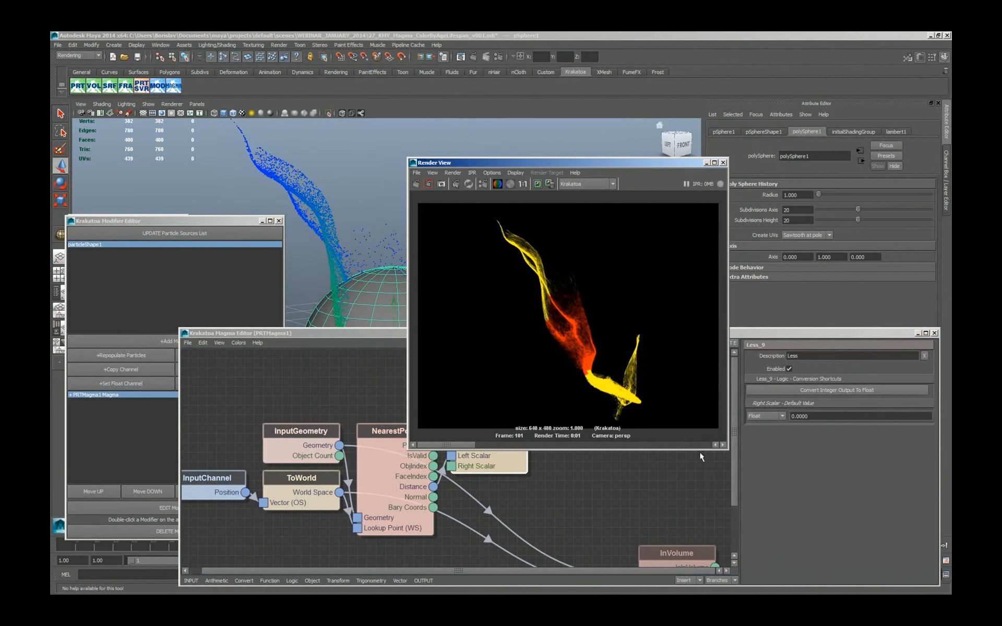
# Step: Delete the disconnected InVolume node
pyautogui.click(619, 504)
pyautogui.moveTo(674, 551); pyautogui.dragTo(618, 505)
pyautogui.press('Delete')
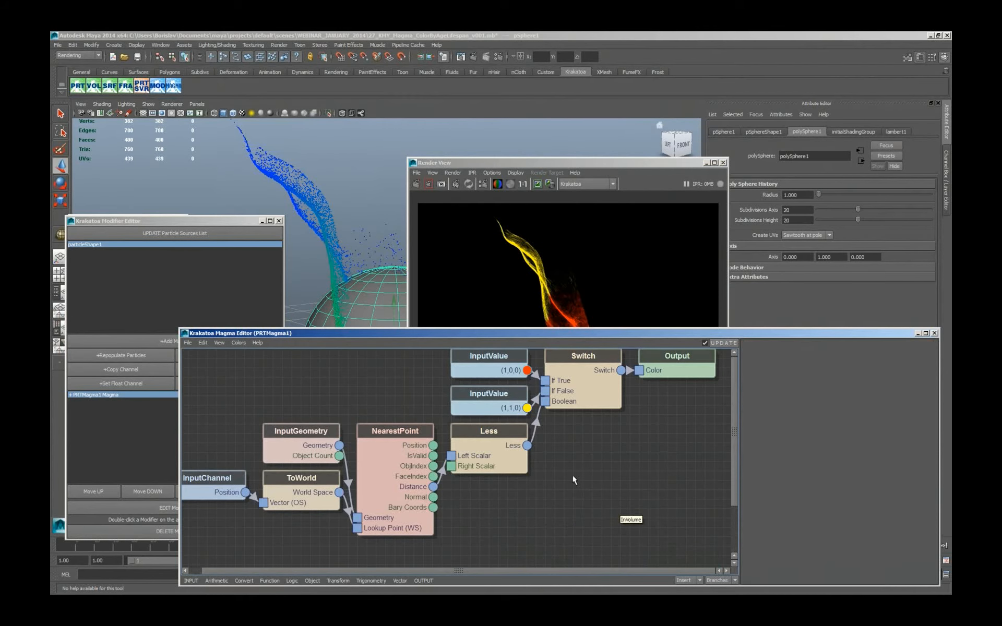
# Step: Remove the Less node so that NearestPoint's Distance drives the Switch's Boolean socket directly
pyautogui.click(504, 464)
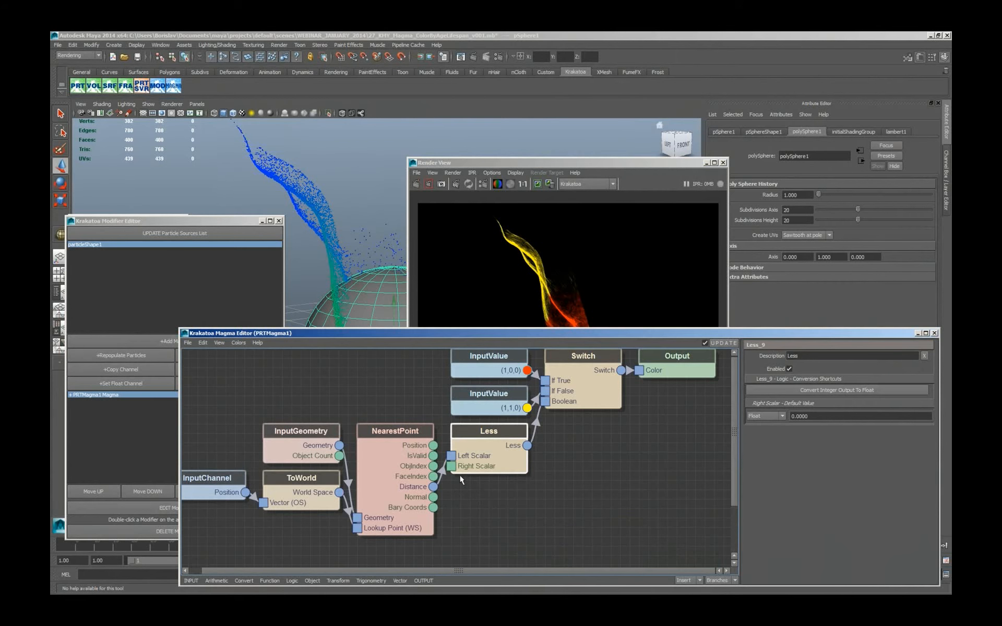
pyautogui.moveTo(492, 459); pyautogui.dragTo(559, 478)
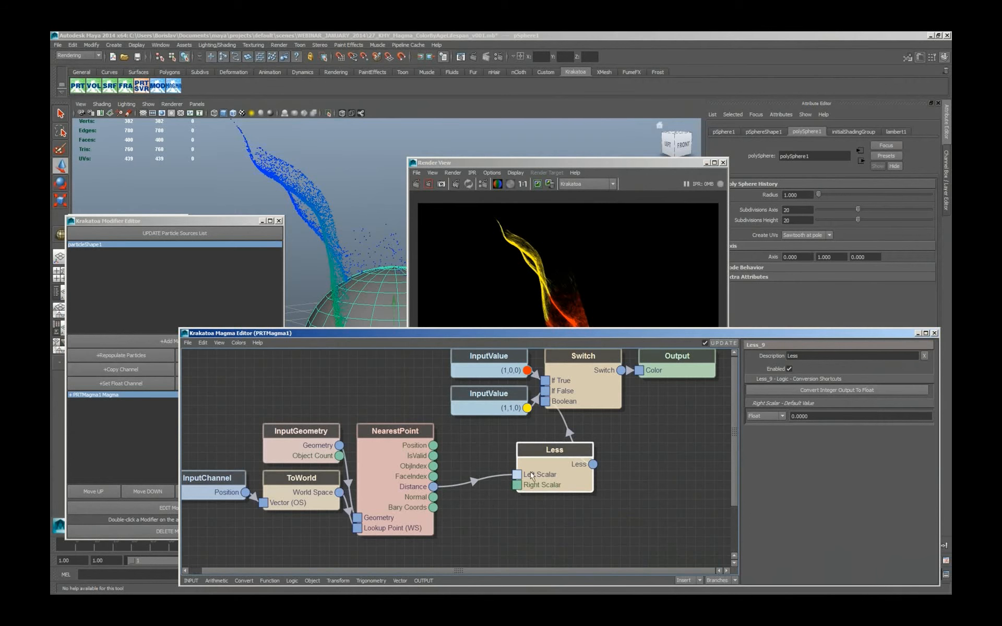
pyautogui.press('Delete')
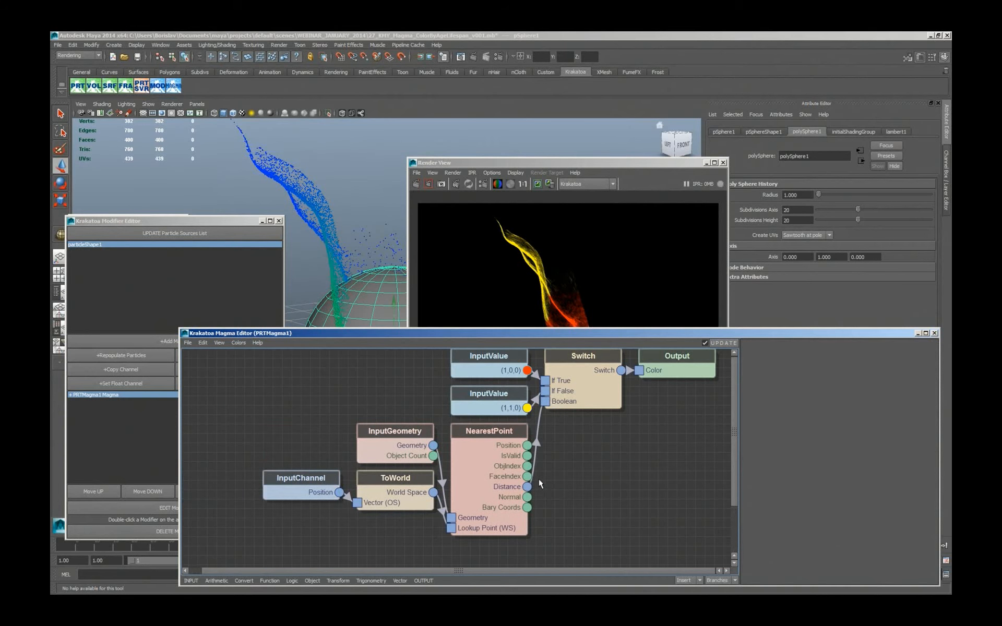
pyautogui.click(537, 444)
pyautogui.click(519, 467)
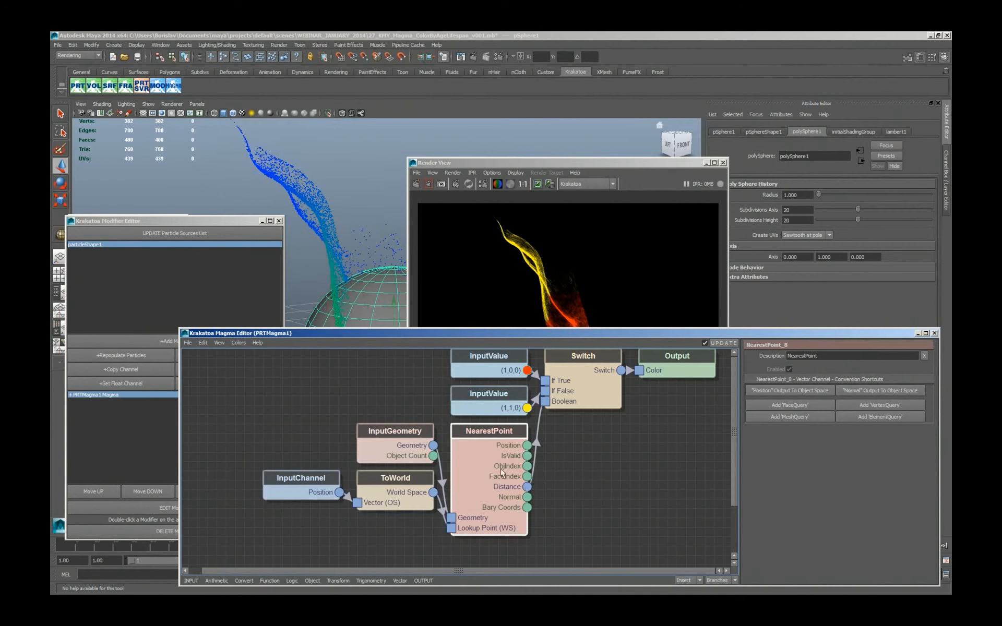
# Step: Insert an Abs node between NearestPoint's Distance and the Switch's Boolean socket, and render the frame
pyautogui.click(537, 448)
pyautogui.press('a')
pyautogui.press('a')
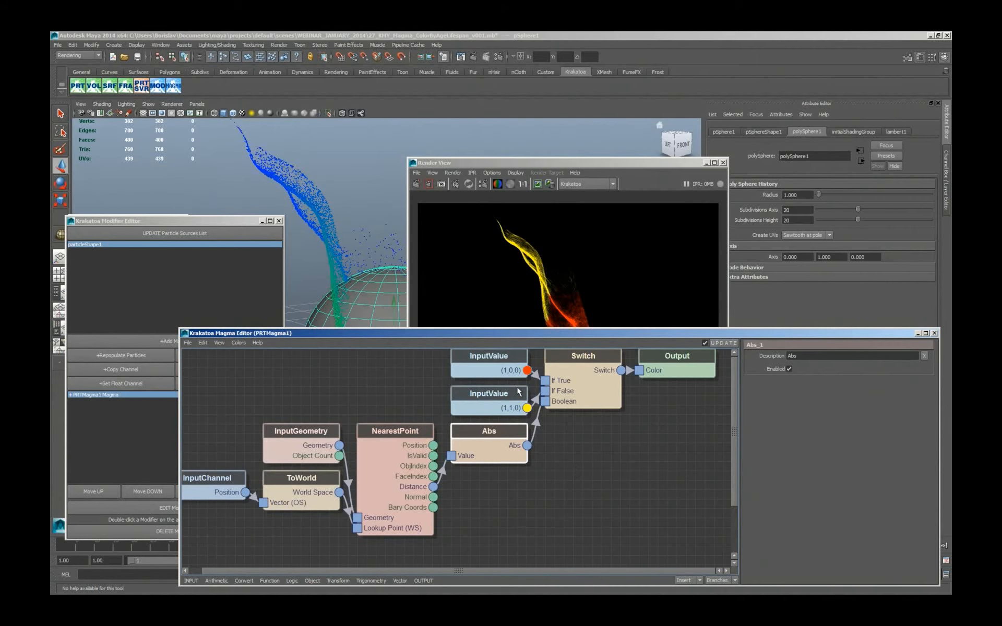
pyautogui.click(416, 184)
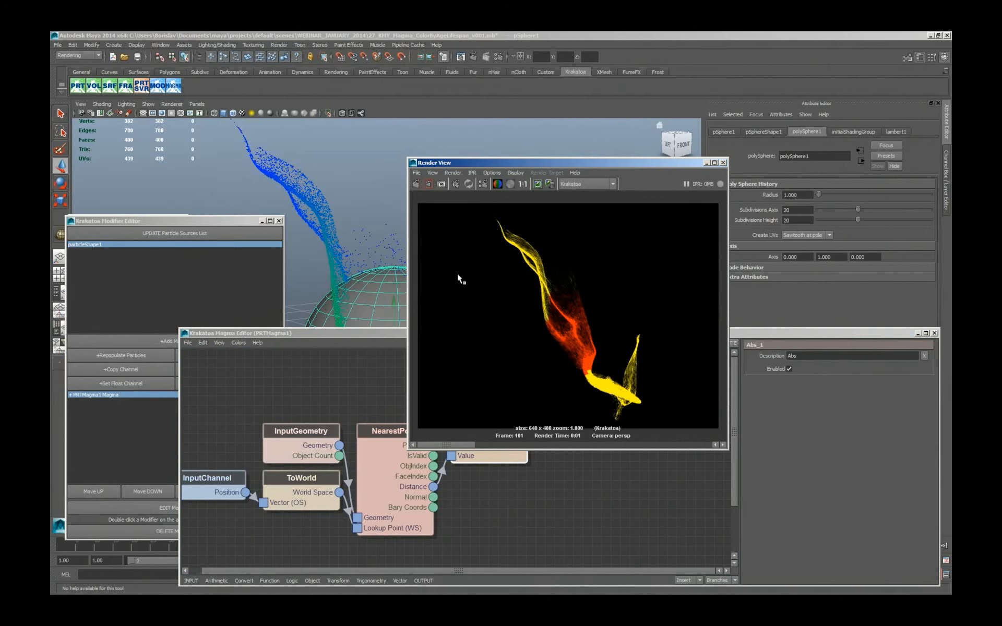
# Step: Add a Blend node below the Switch and connect the red (1,0,0) InputValue to its Value At 0
pyautogui.click(552, 492)
pyautogui.click(569, 406)
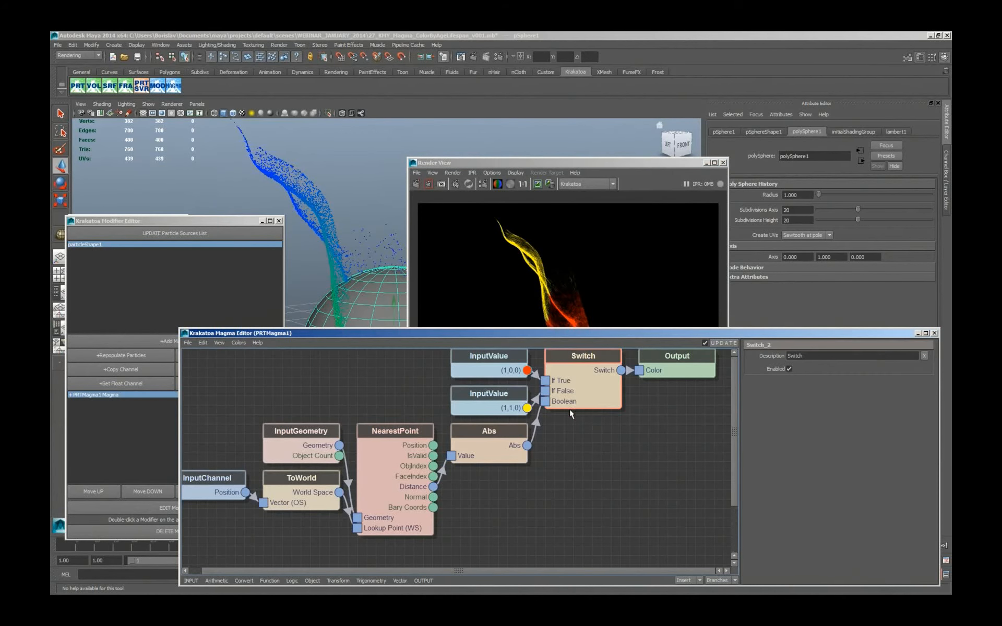
pyautogui.click(515, 461)
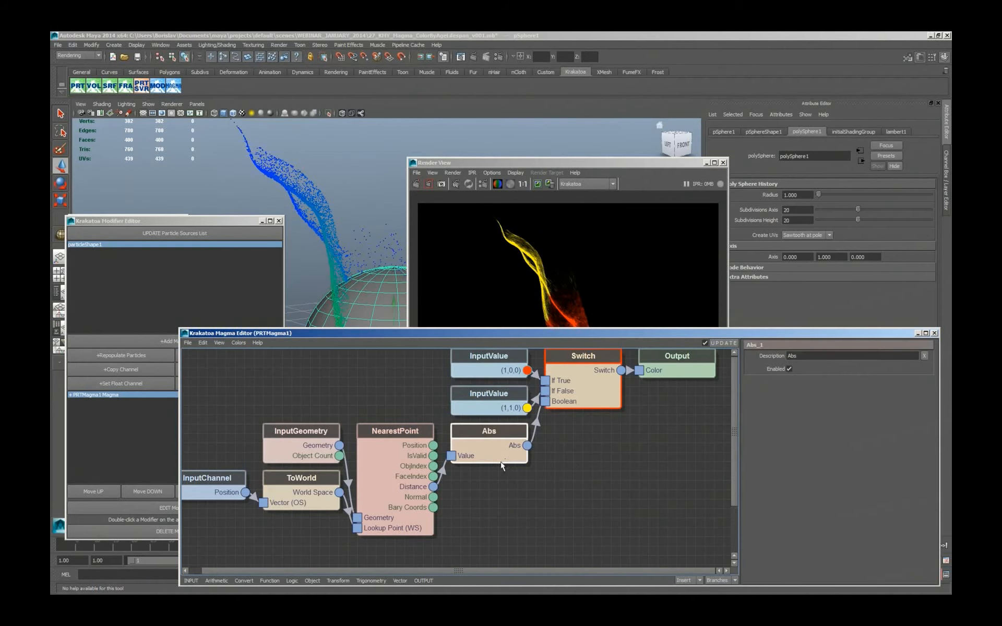
pyautogui.click(583, 387)
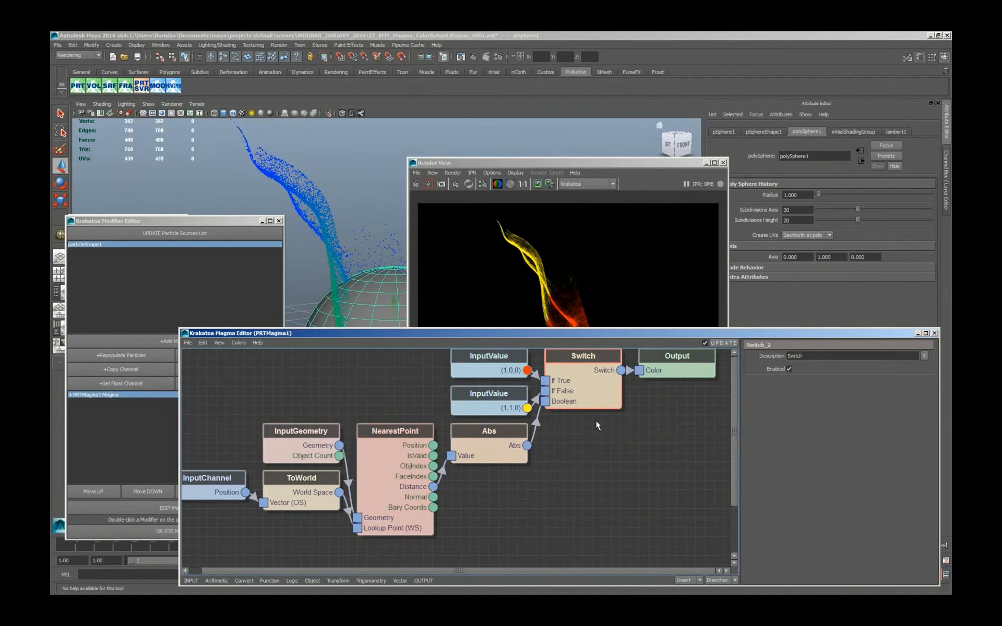
pyautogui.click(615, 445)
pyautogui.press('f')
pyautogui.press('b')
pyautogui.moveTo(671, 548); pyautogui.dragTo(597, 422)
pyautogui.moveTo(527, 370); pyautogui.dragTo(566, 447)
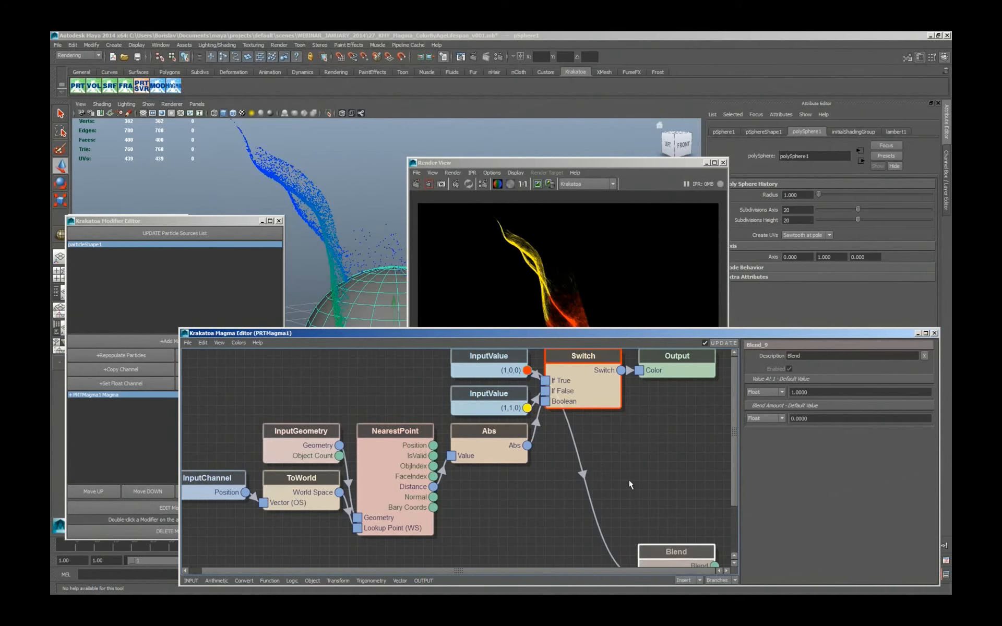
pyautogui.moveTo(629, 481); pyautogui.dragTo(602, 440)
# Step: With branches set to Manual, wire yellow (1,1,0) to Value At 1, Abs to Blend Amount and Blend to the Color output, and render
pyautogui.click(717, 580)
pyautogui.click(716, 554)
pyautogui.moveTo(527, 408); pyautogui.dragTo(564, 486)
pyautogui.moveTo(640, 455); pyautogui.dragTo(638, 370)
pyautogui.click(416, 185)
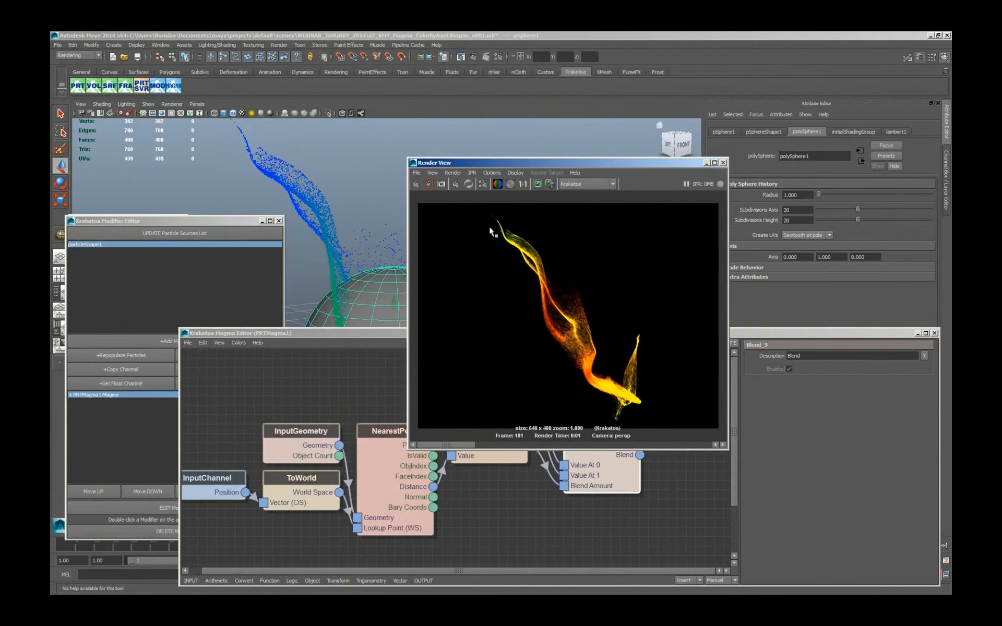
pyautogui.click(663, 509)
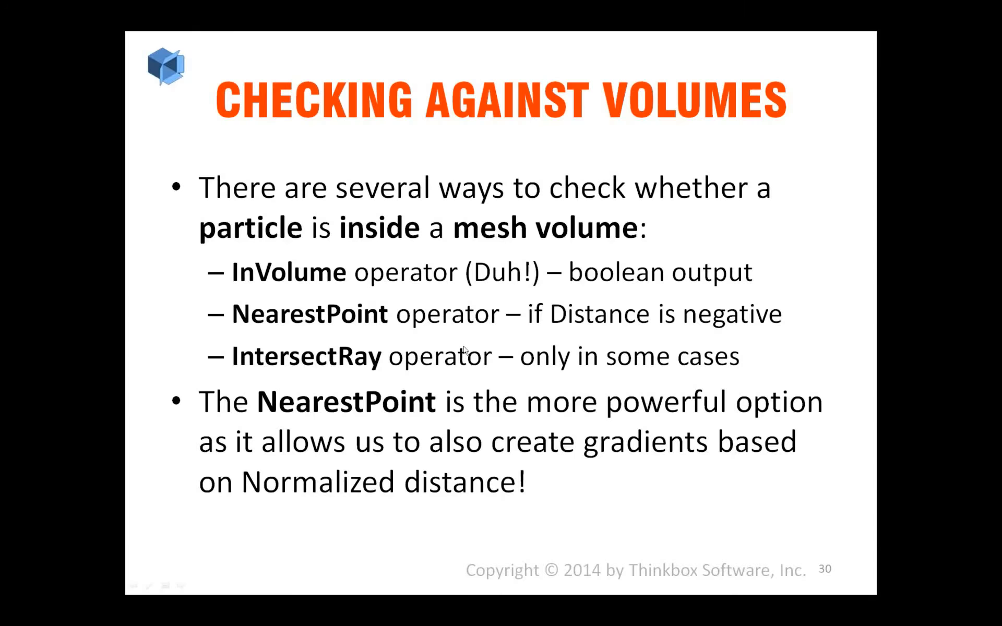
pyautogui.click(517, 341)
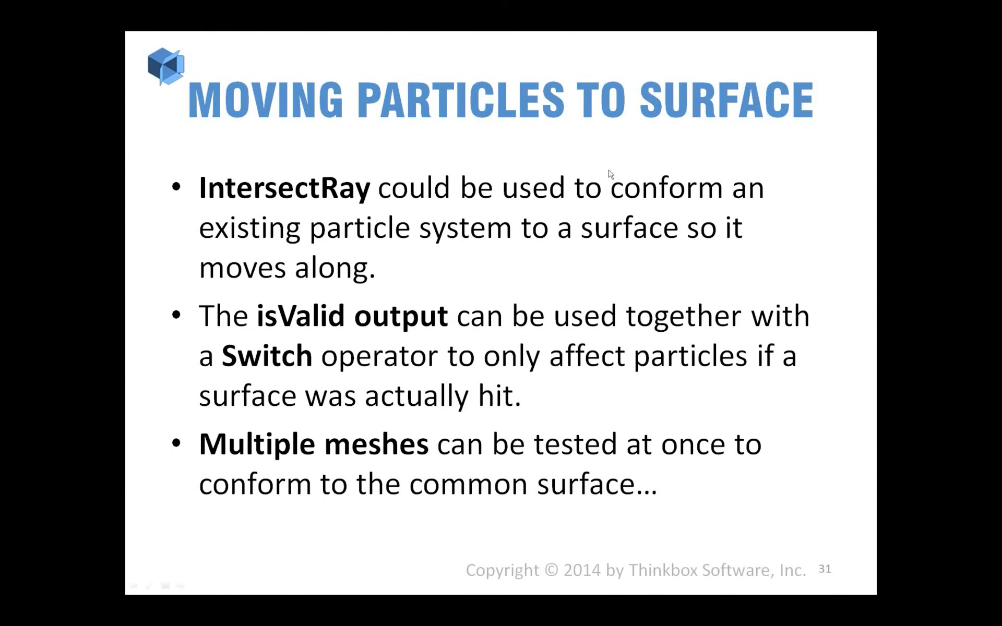
pyautogui.hotkey('alt', 'Tab')
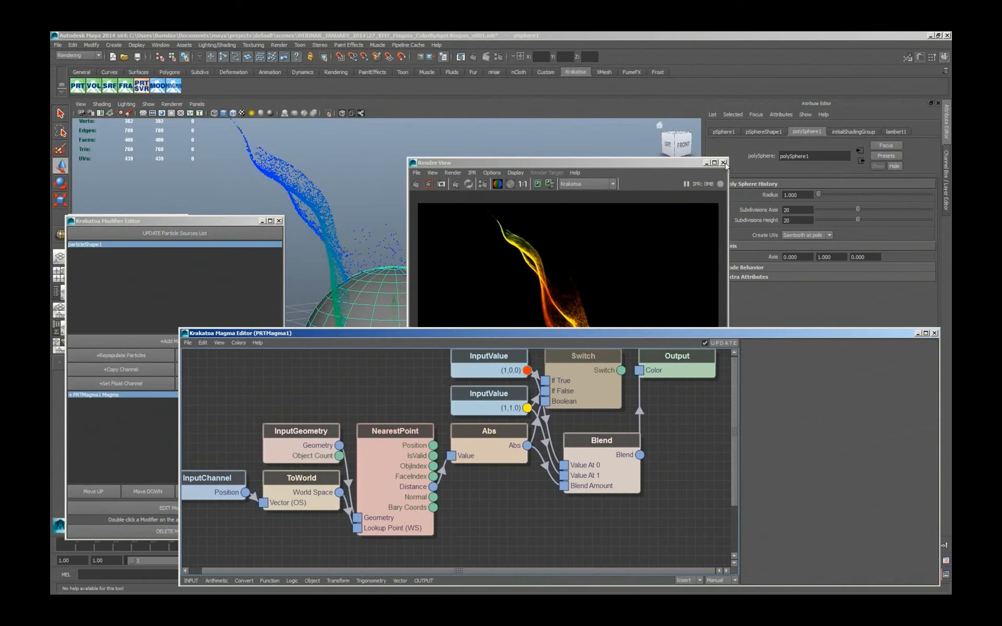
# Step: Close the Render View and delete all nodes from the PRTMagma1 flow
pyautogui.click(723, 162)
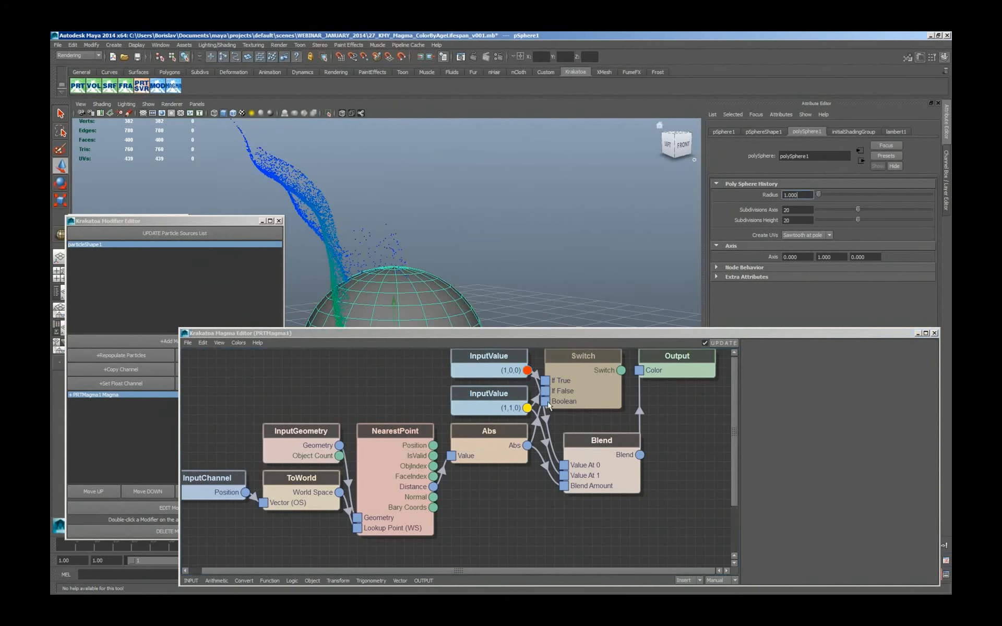
pyautogui.moveTo(497, 340); pyautogui.dragTo(504, 339)
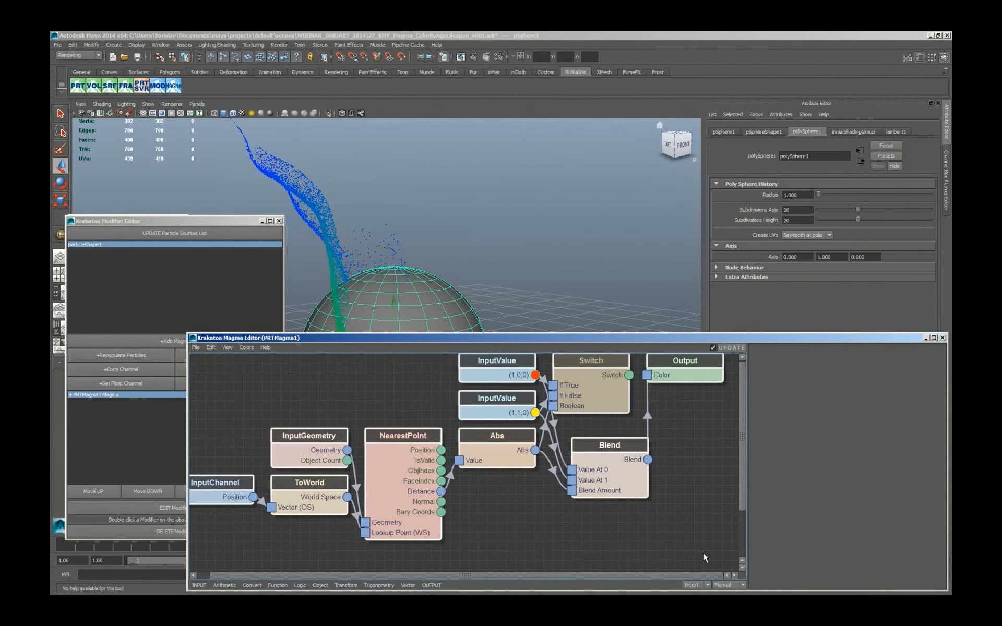
pyautogui.hotkey('ctrl', 'a')
pyautogui.press('Delete')
# Step: Uncover the sphere in the viewport and move it down below the particle stream
pyautogui.moveTo(557, 339); pyautogui.dragTo(658, 418)
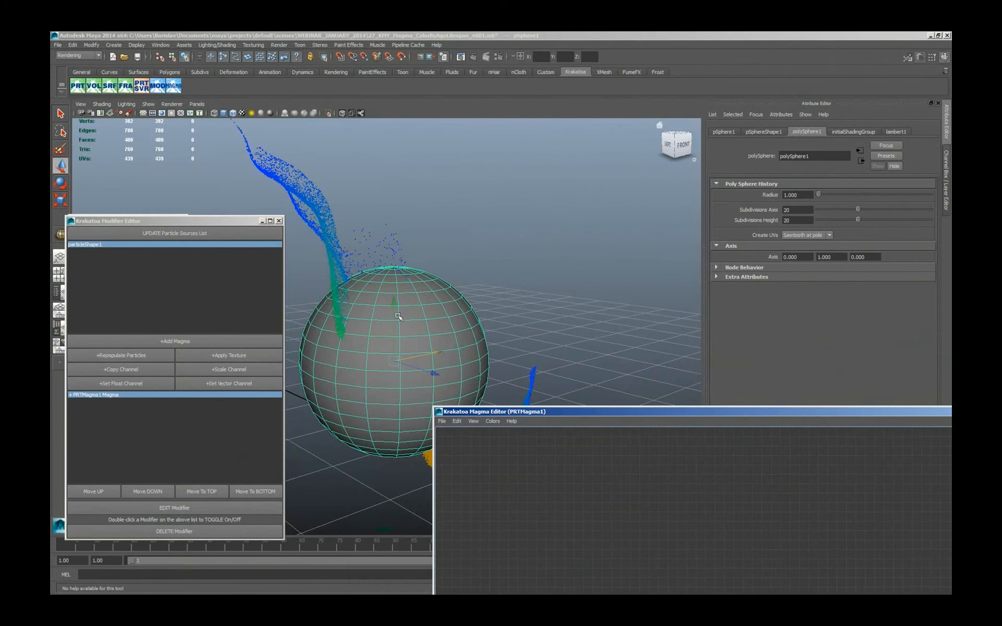
pyautogui.moveTo(394, 316); pyautogui.dragTo(403, 472)
pyautogui.moveTo(407, 513); pyautogui.dragTo(368, 492)
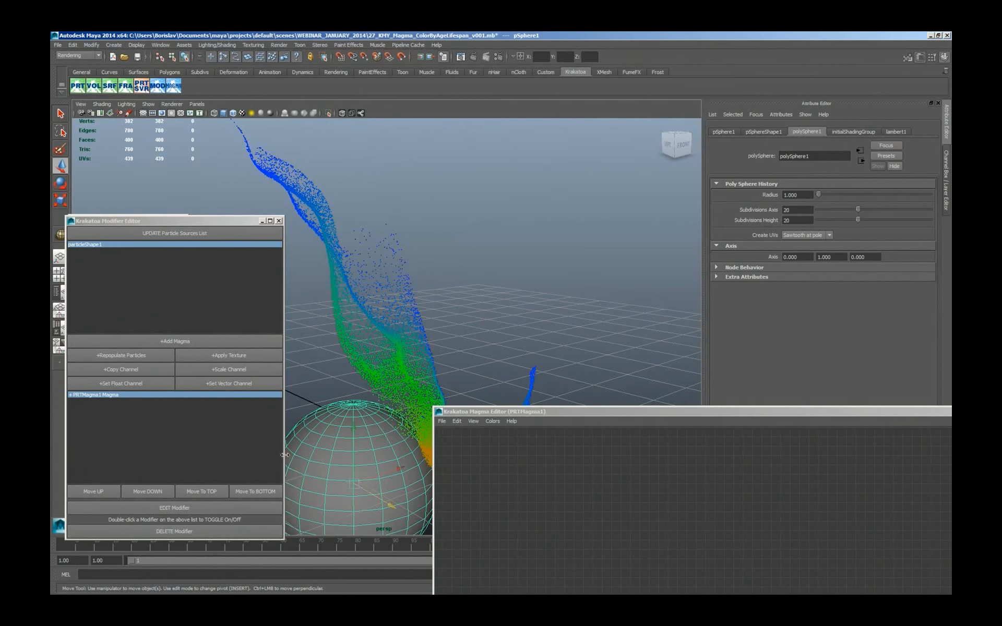
# Step: Set the polygon sphere's radius to 2 and move it further down below the particle stream
pyautogui.click(784, 194)
pyautogui.write('2')
pyautogui.press('Return')
pyautogui.moveTo(357, 445); pyautogui.dragTo(360, 528)
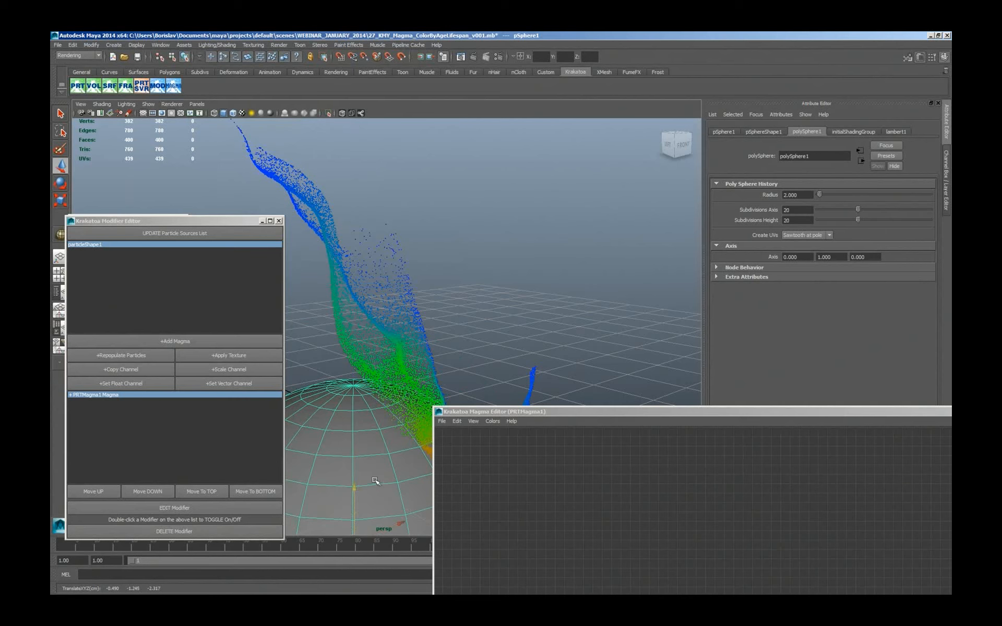
pyautogui.scroll(-1, 375, 482)
pyautogui.moveTo(384, 531); pyautogui.dragTo(379, 440)
pyautogui.keyDown('alt'); pyautogui.moveTo(376, 449); pyautogui.dragTo(380, 312, button='middle'); pyautogui.keyUp('alt')
# Step: Create a polygon plane on the ground grid crossing the sphere, and select the sphere together with the plane
pyautogui.click(114, 46)
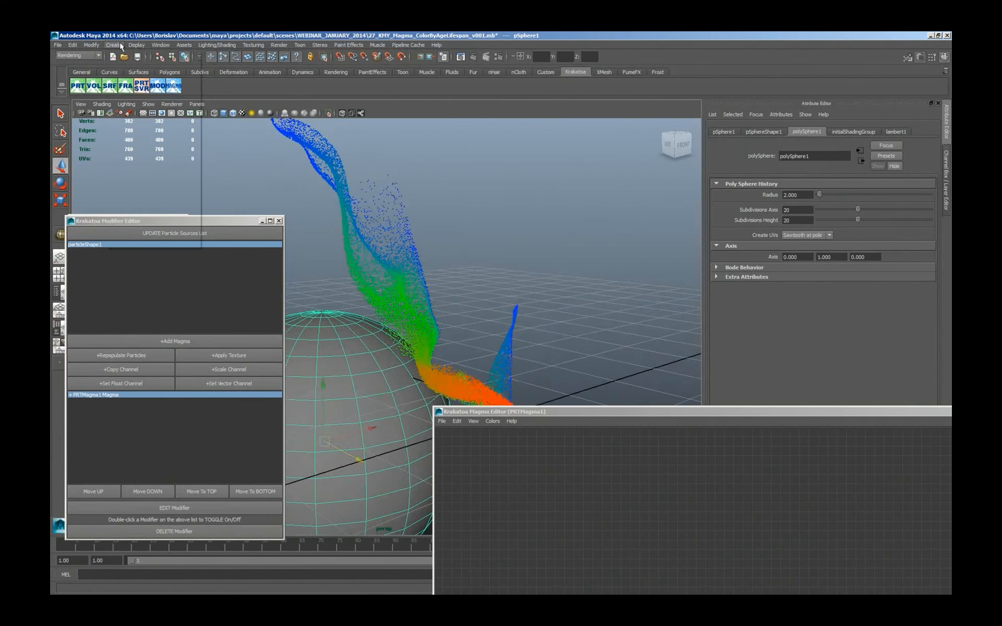
pyautogui.moveTo(130, 70)
pyautogui.click(222, 108)
pyautogui.moveTo(355, 334); pyautogui.dragTo(112, 525)
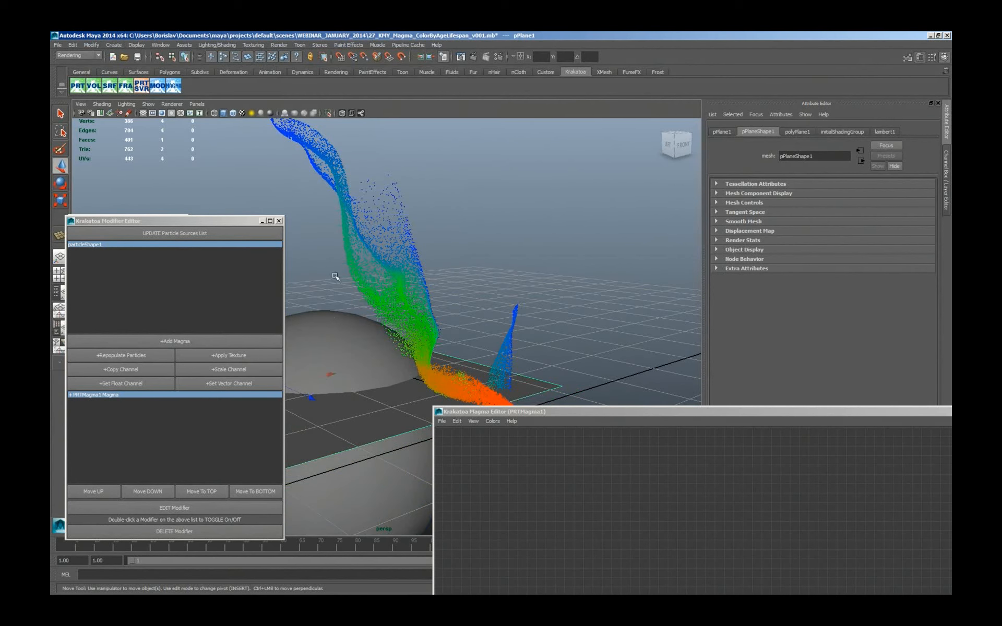
pyautogui.keyDown('shift'); pyautogui.click(315, 372); pyautogui.keyUp('shift')
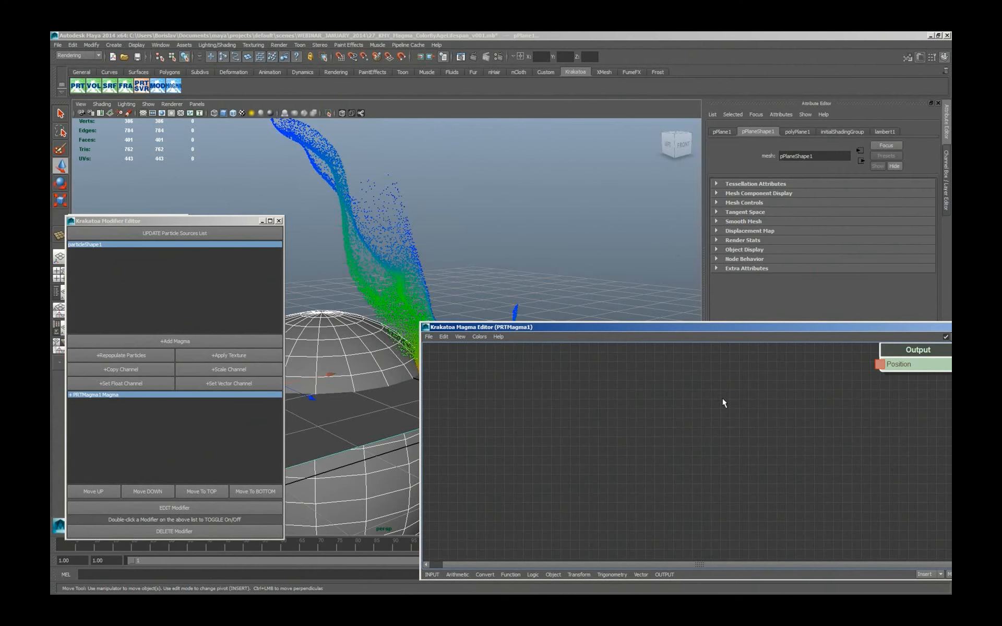
# Step: Connect a new IntersectRay node's Position to the Position output and insert a FromWorld node between them
pyautogui.press('o')
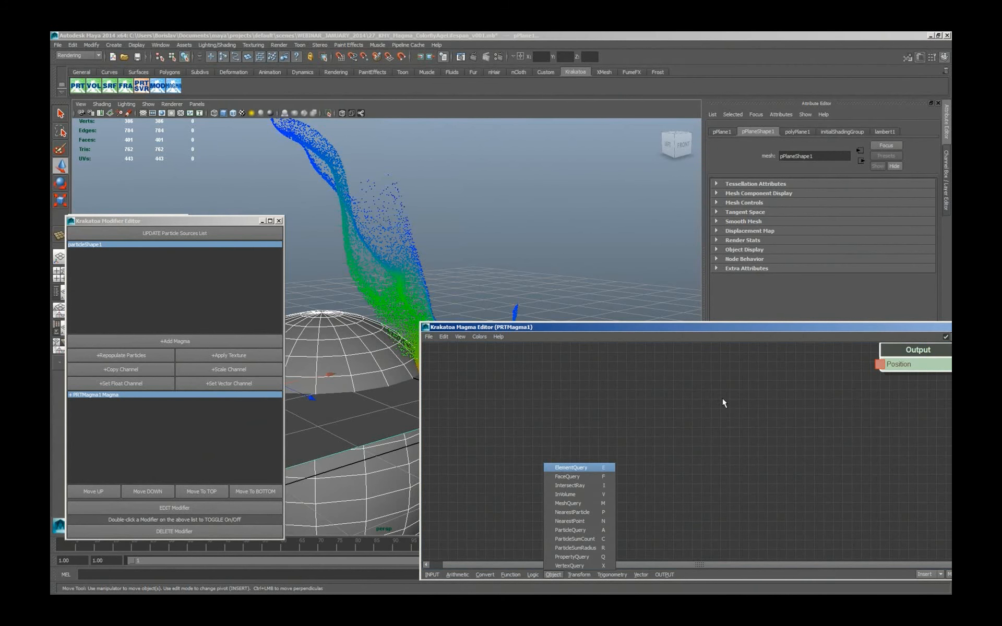
pyautogui.press('i')
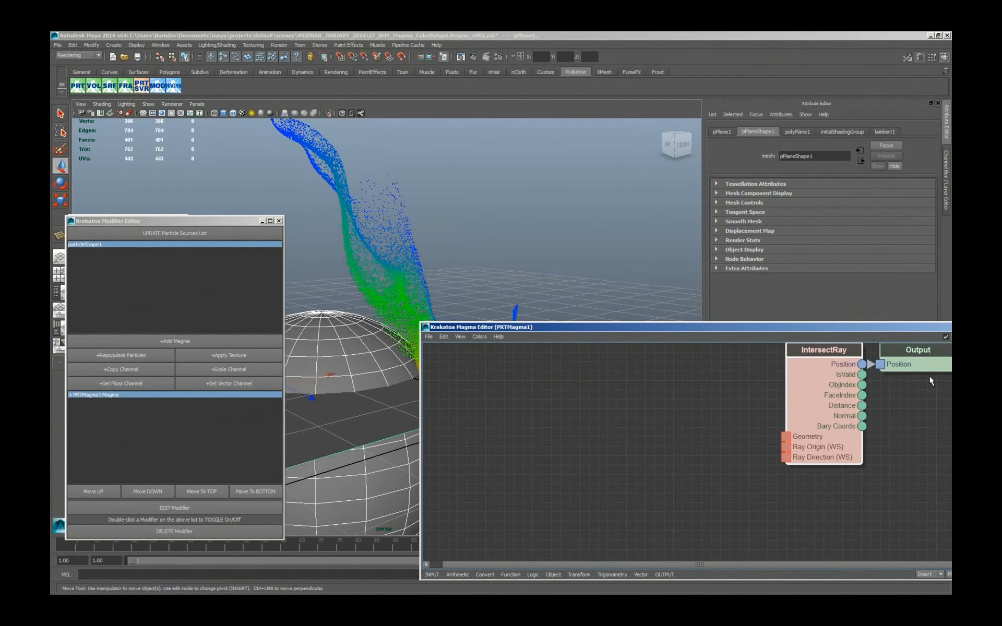
pyautogui.hotkey('ctrl', 'w')
pyautogui.hotkey('ctrl', 'r')
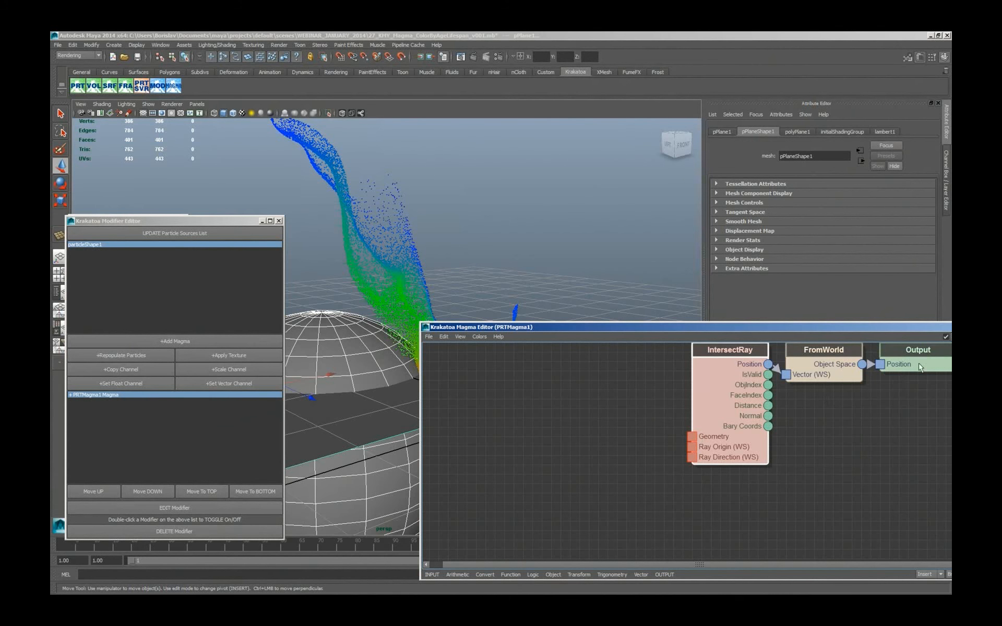
# Step: Feed IntersectRay the sphere and plane as Geometry, world-space Position as Ray Origin and the down vector (0,-1,0) as Ray Direction, and render
pyautogui.moveTo(675, 436); pyautogui.dragTo(634, 436)
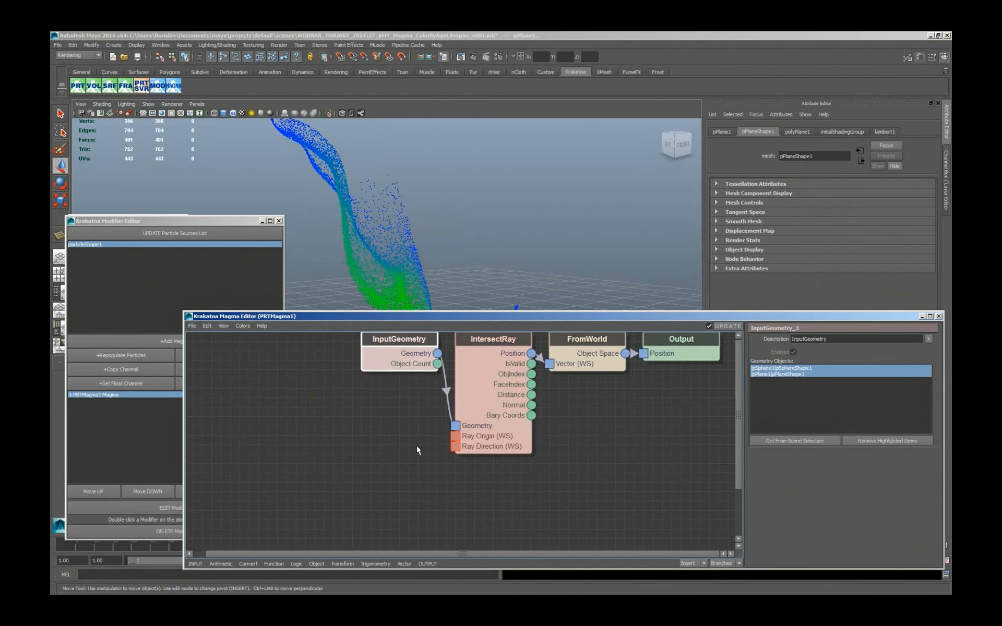
pyautogui.moveTo(456, 436); pyautogui.dragTo(371, 429)
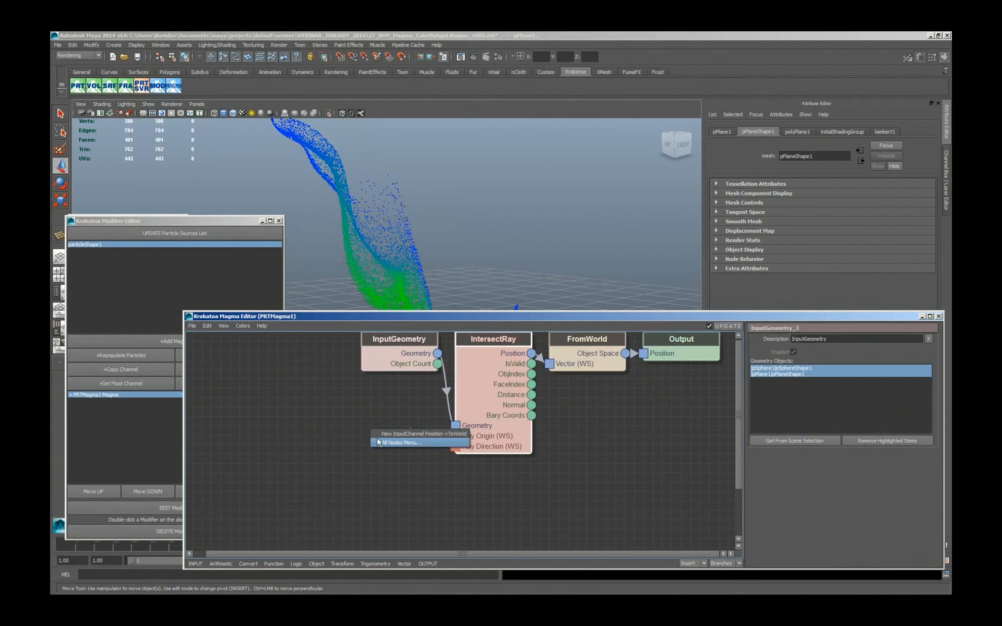
pyautogui.click(421, 434)
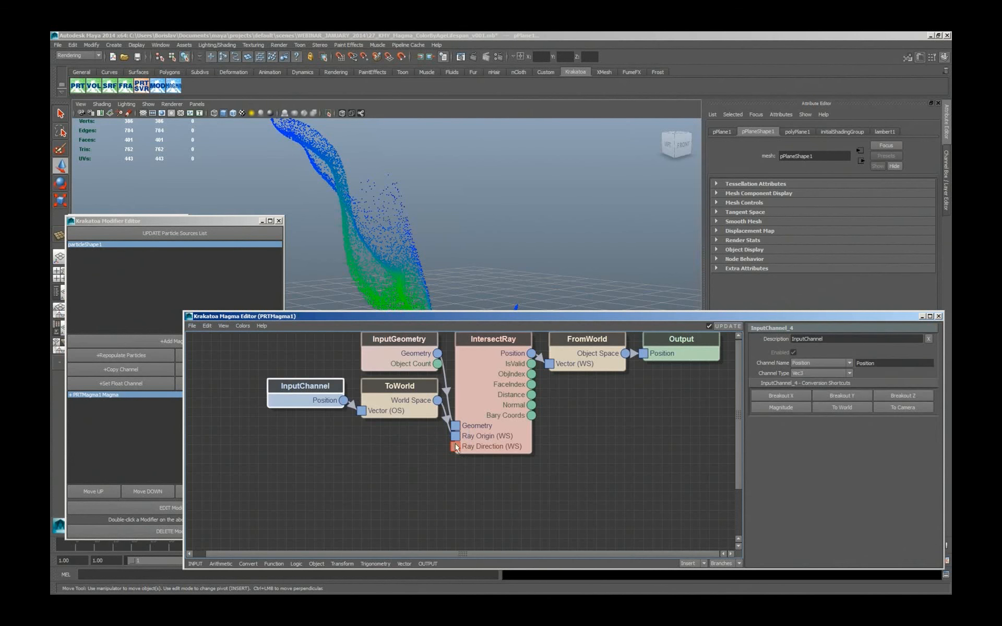
pyautogui.moveTo(454, 447); pyautogui.dragTo(352, 448)
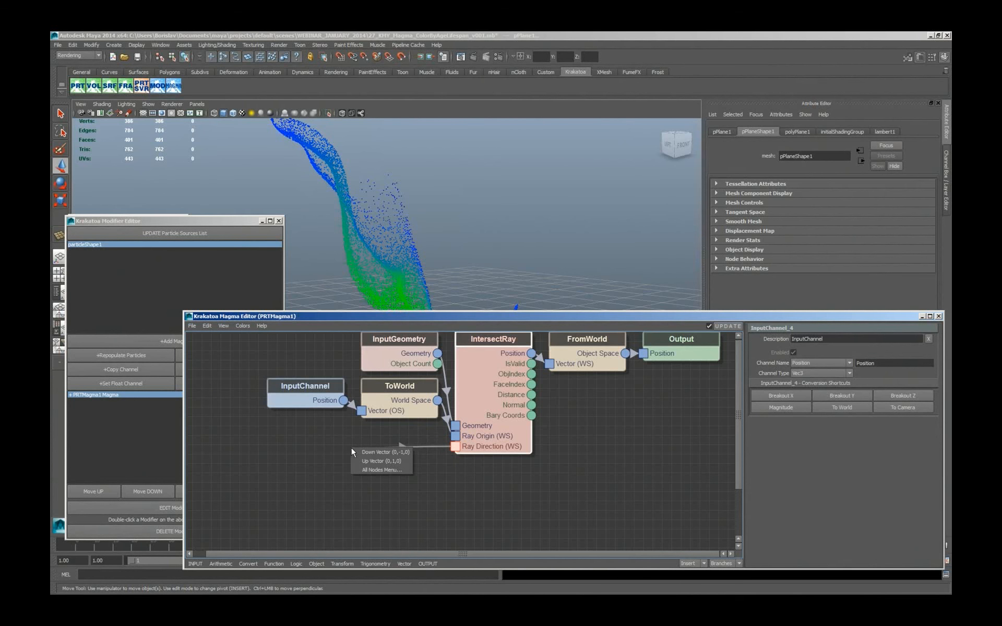
pyautogui.click(406, 453)
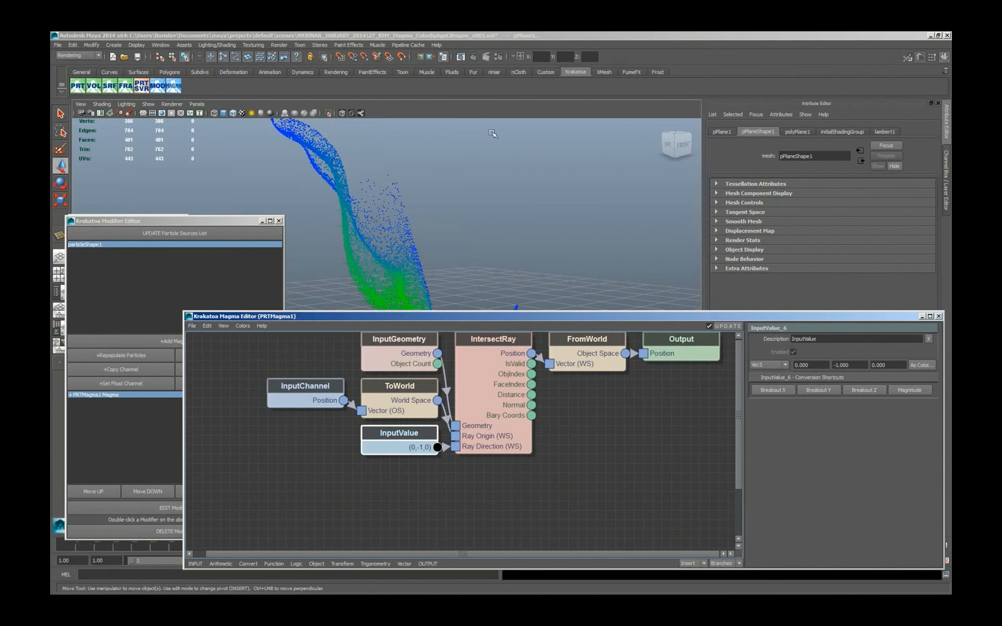
pyautogui.click(469, 57)
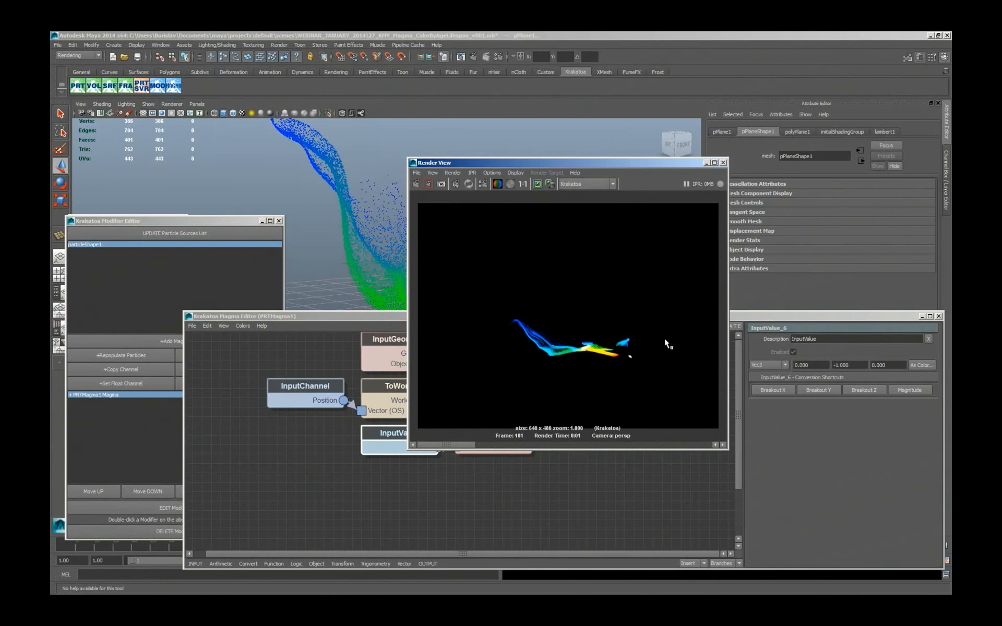
# Step: Create a logical Switch node driven by the IntersectRay node's IsValid output
pyautogui.click(738, 317)
pyautogui.moveTo(718, 315); pyautogui.dragTo(708, 349)
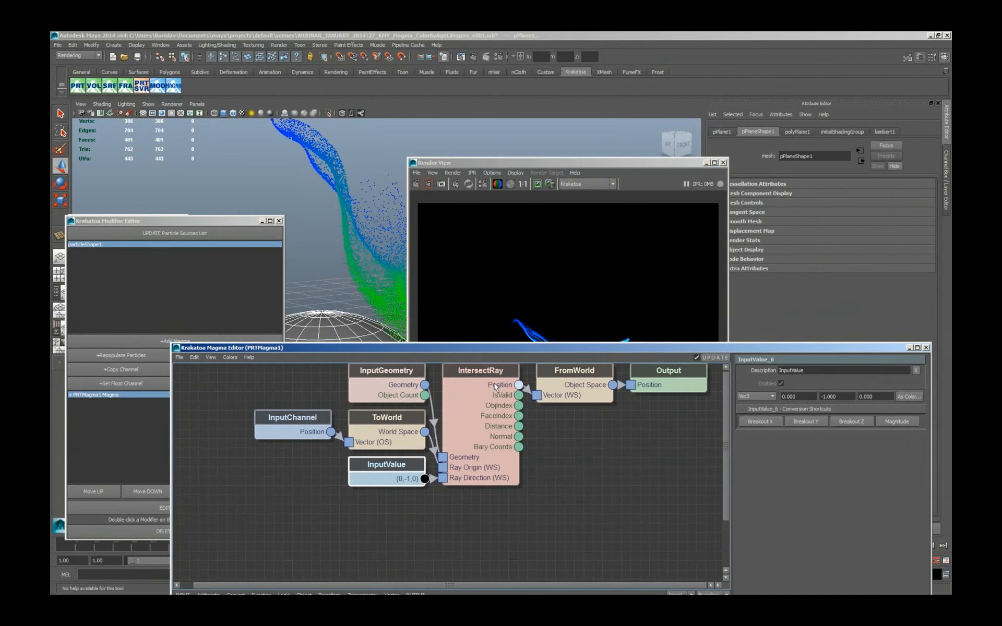
pyautogui.click(506, 392)
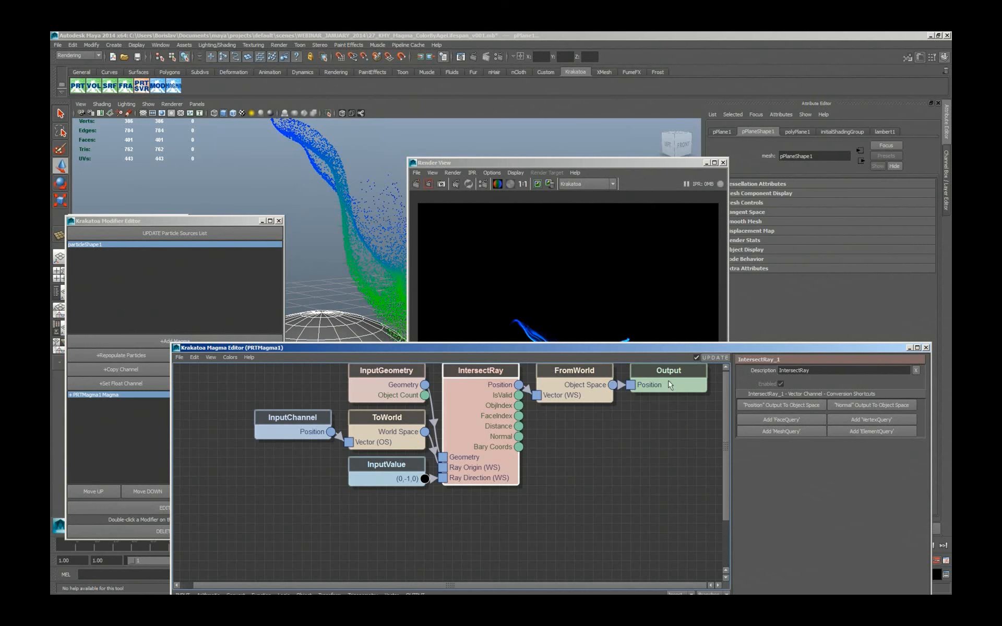
pyautogui.moveTo(518, 399); pyautogui.dragTo(550, 431)
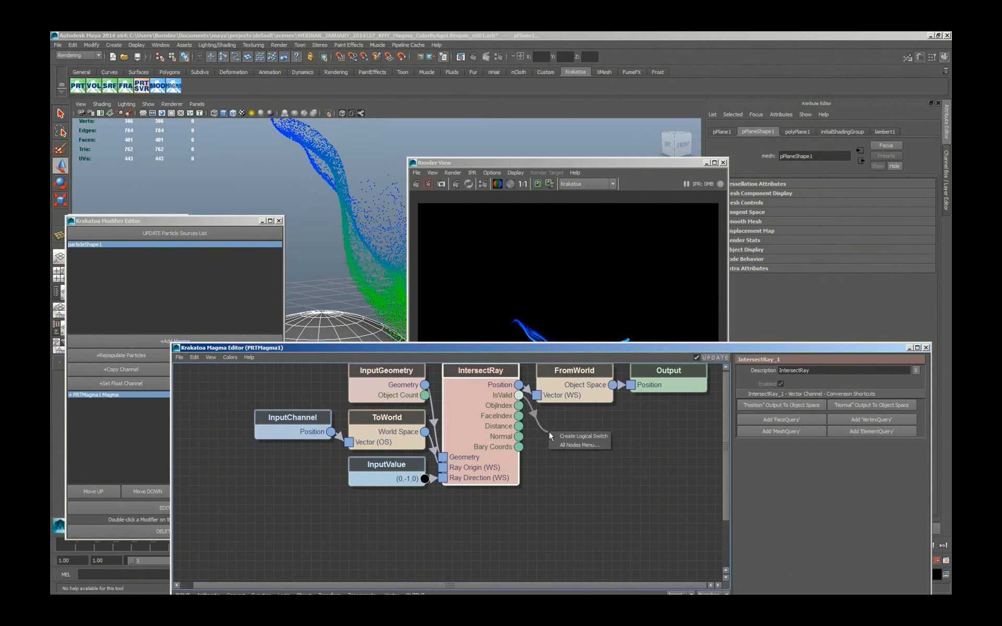
pyautogui.click(583, 437)
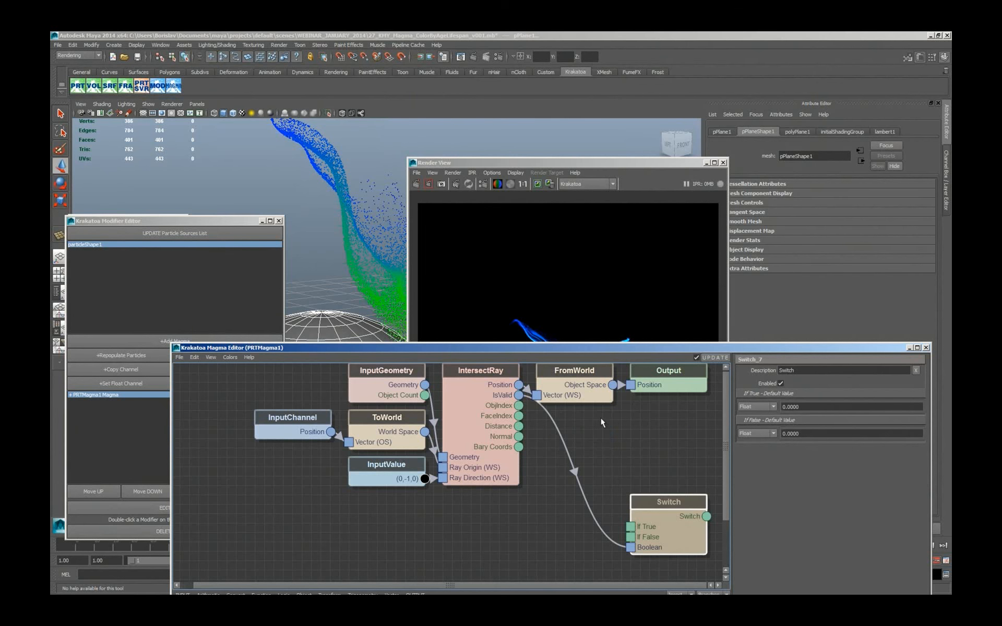
# Step: Wire FromWorld to the Switch's If True, InputChannel Position to If False and Switch to the Position output, rearrange the nodes and render
pyautogui.moveTo(612, 385); pyautogui.dragTo(637, 527)
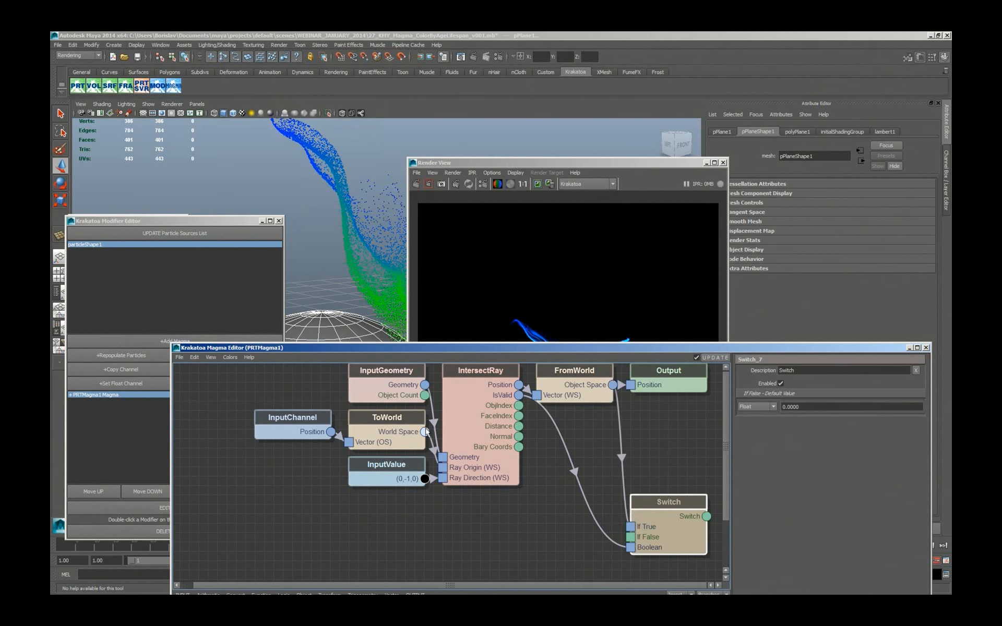
pyautogui.moveTo(331, 431); pyautogui.dragTo(630, 537)
pyautogui.moveTo(692, 480); pyautogui.dragTo(633, 384)
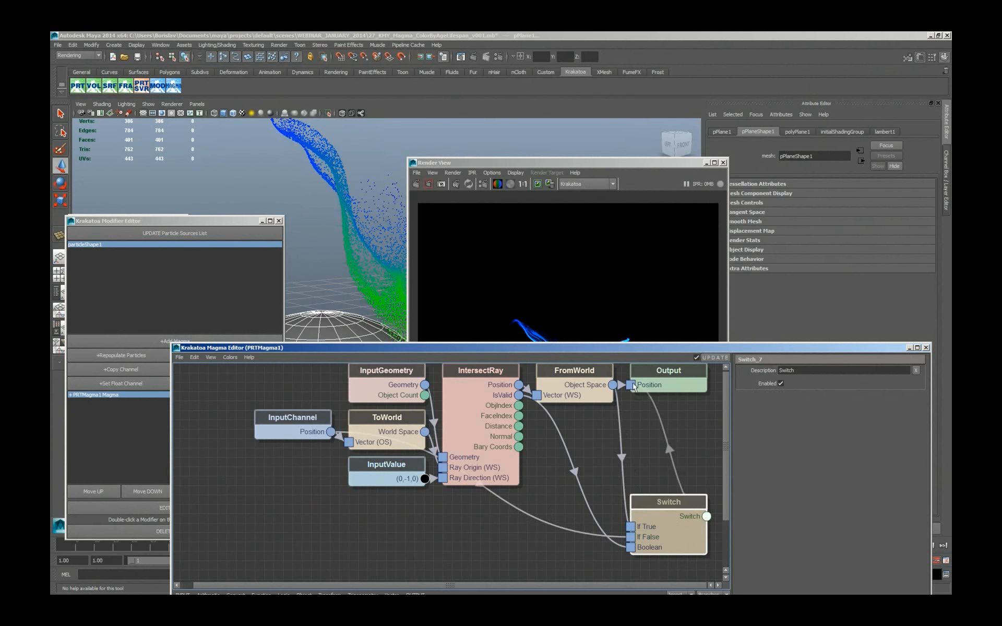
pyautogui.press('a')
pyautogui.click(428, 185)
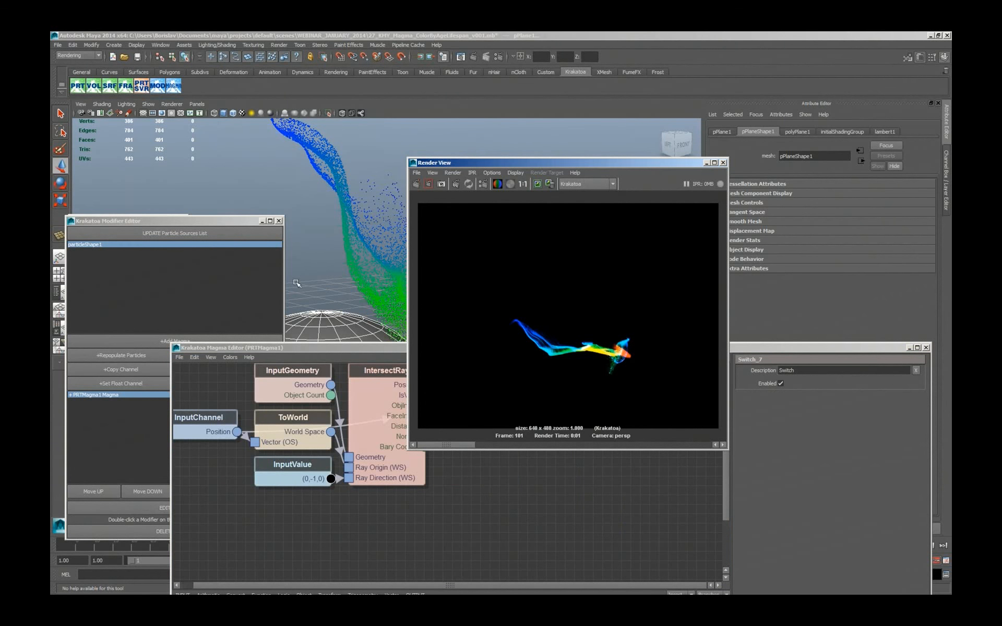
# Step: Render from a changed viewpoint, raise the sphere into the particle stream, and render again
pyautogui.click(416, 184)
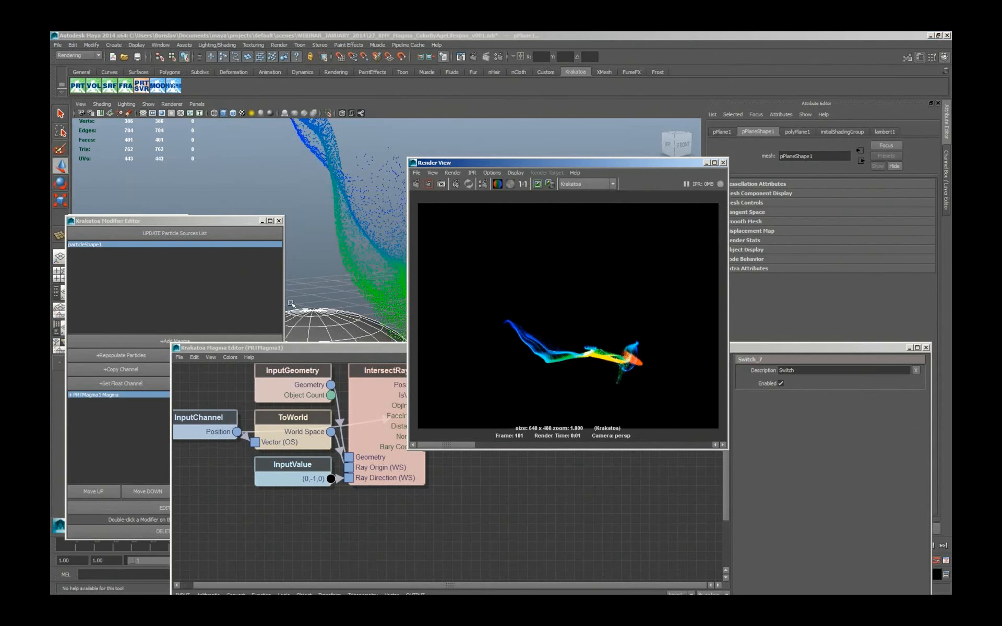
pyautogui.click(321, 324)
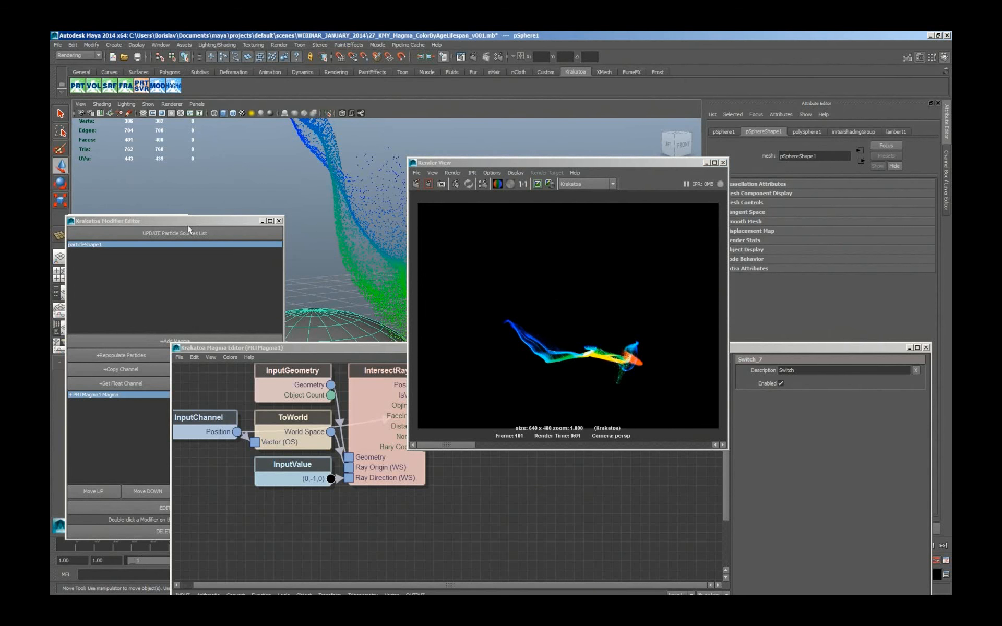
pyautogui.moveTo(313, 315); pyautogui.dragTo(304, 258, button='middle')
pyautogui.click(416, 184)
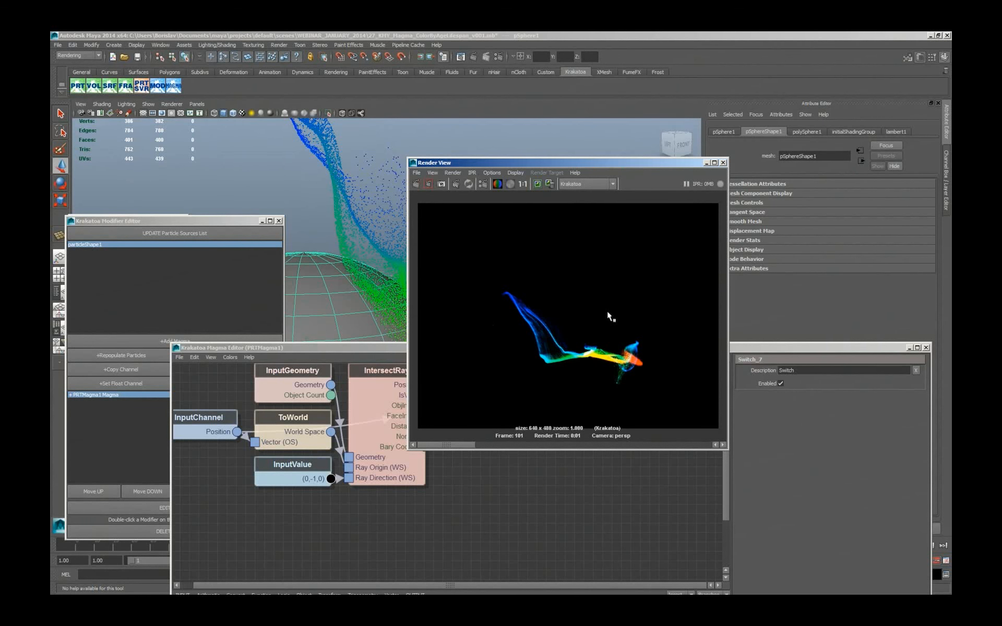
# Step: Bring the finished Magma flow back into view and switch to the PowerPoint slide show
pyautogui.click(499, 525)
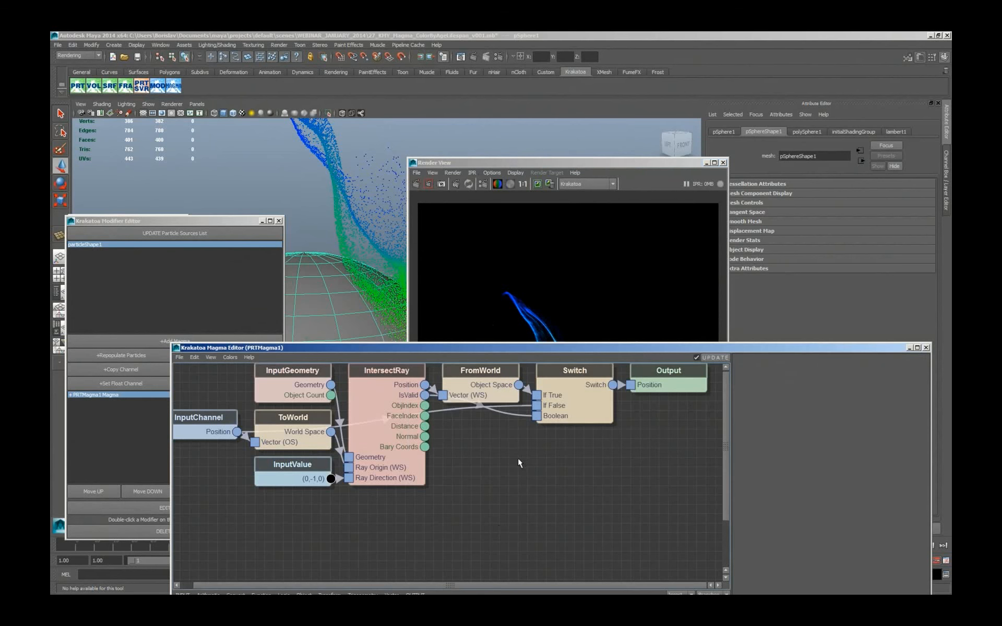
pyautogui.moveTo(538, 486); pyautogui.dragTo(548, 543, button='middle')
pyautogui.hotkey('alt', 'Tab')
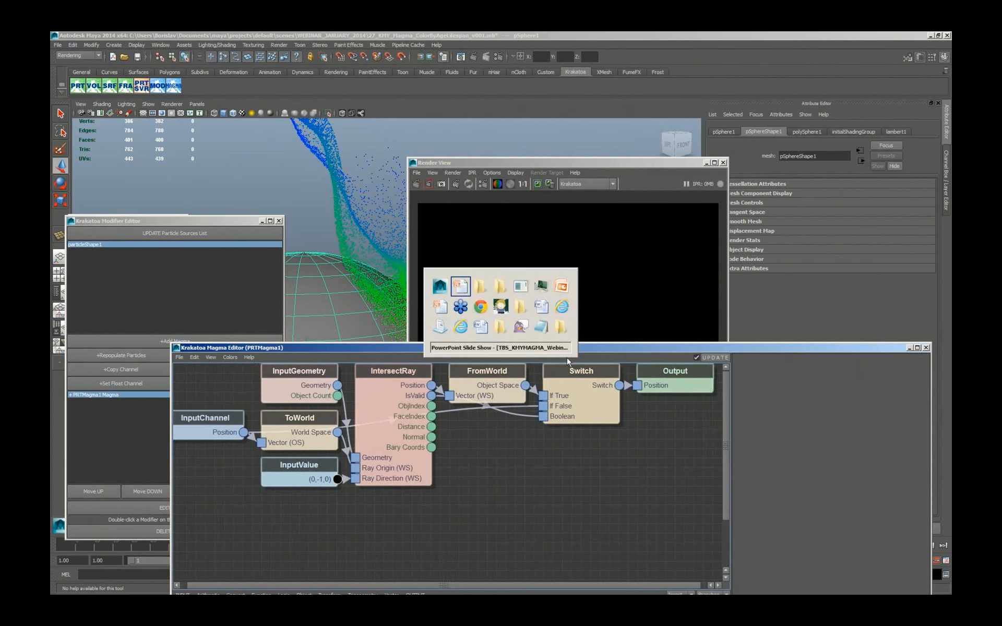